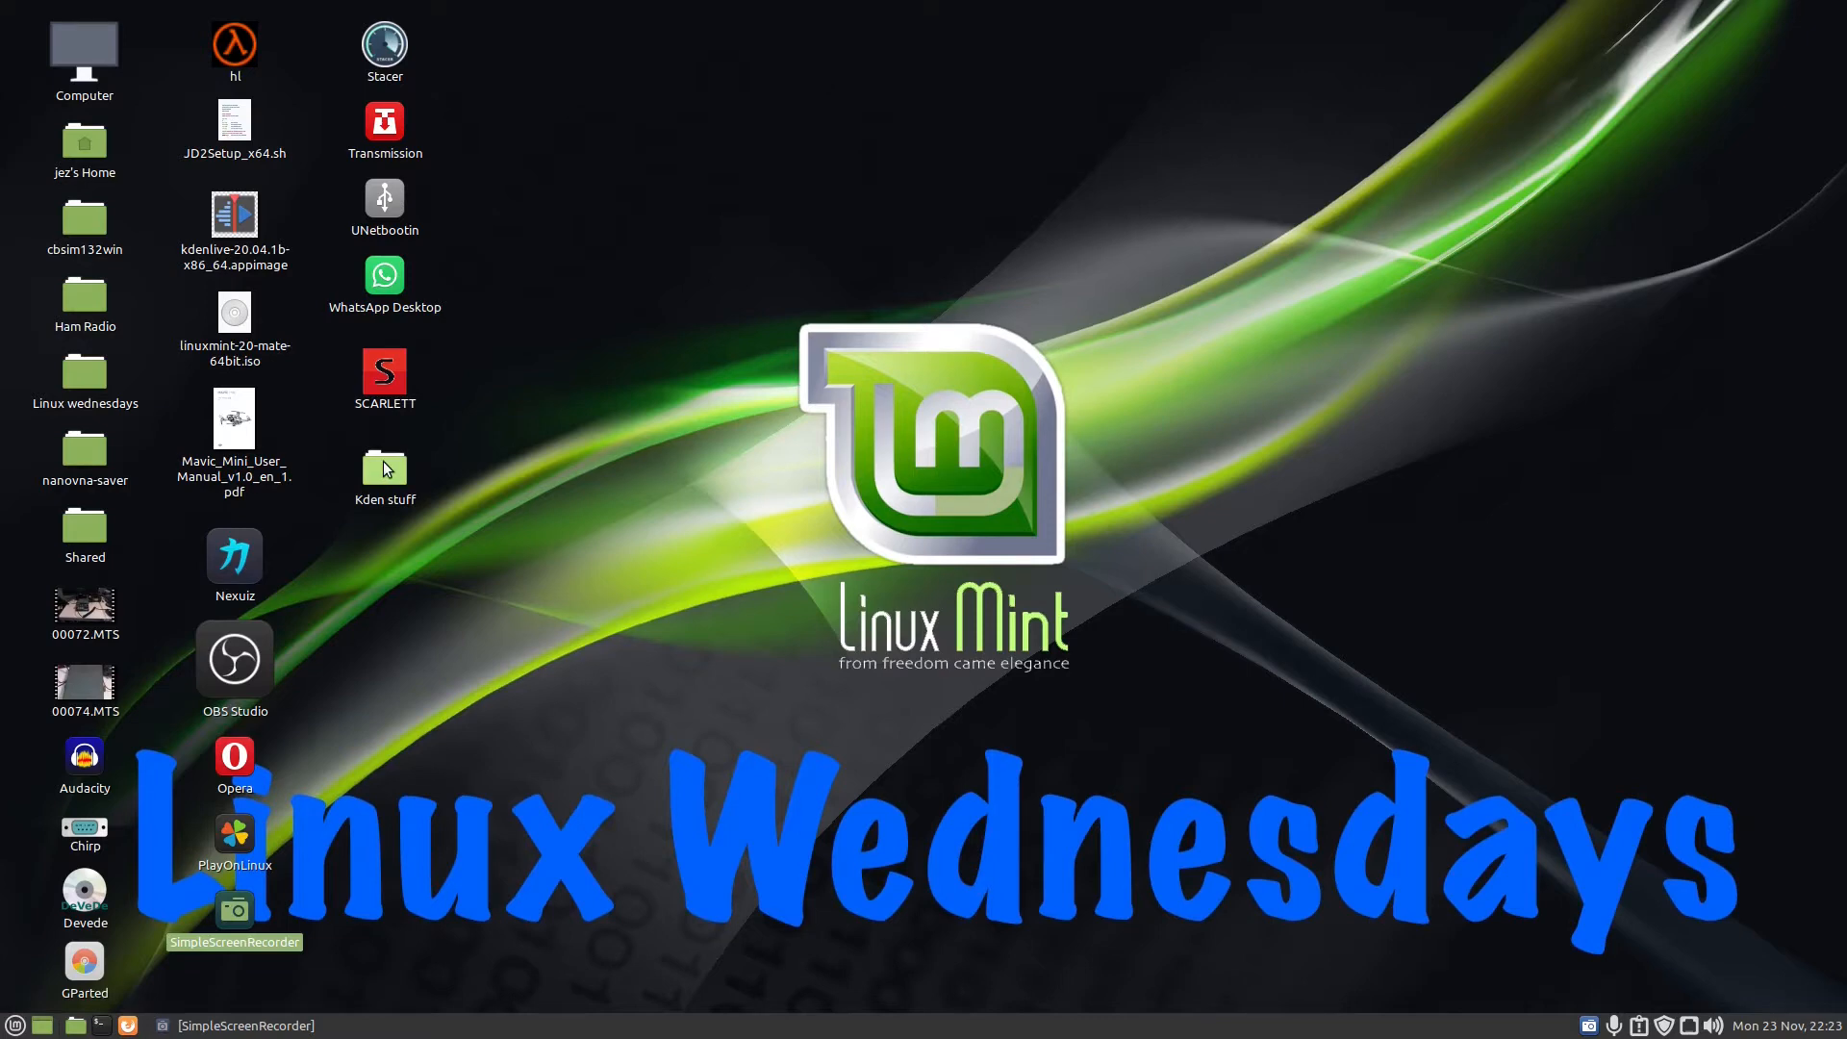
- Check the execute permission of kdenlive-20.08.2-x86_64.appimage in the desktop's Kden stuff folder and launch that AppImage
double_click(384, 464)
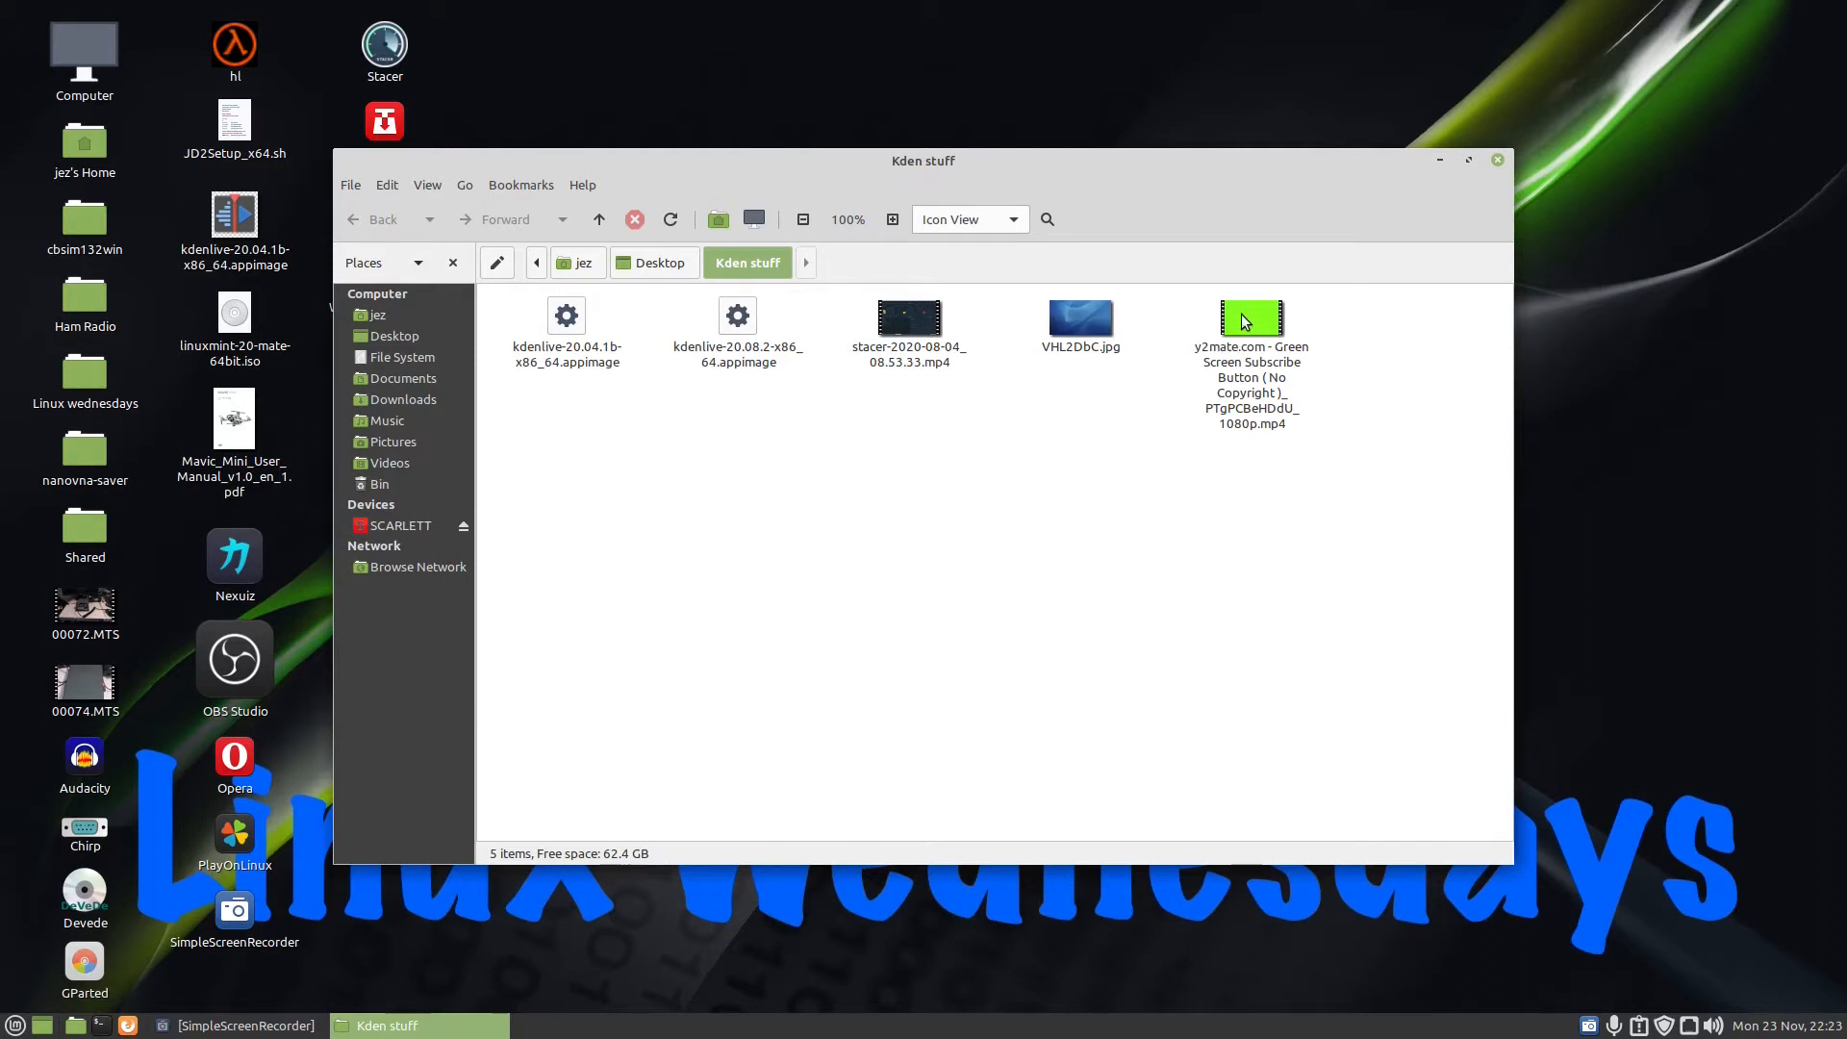
right_click(731, 327)
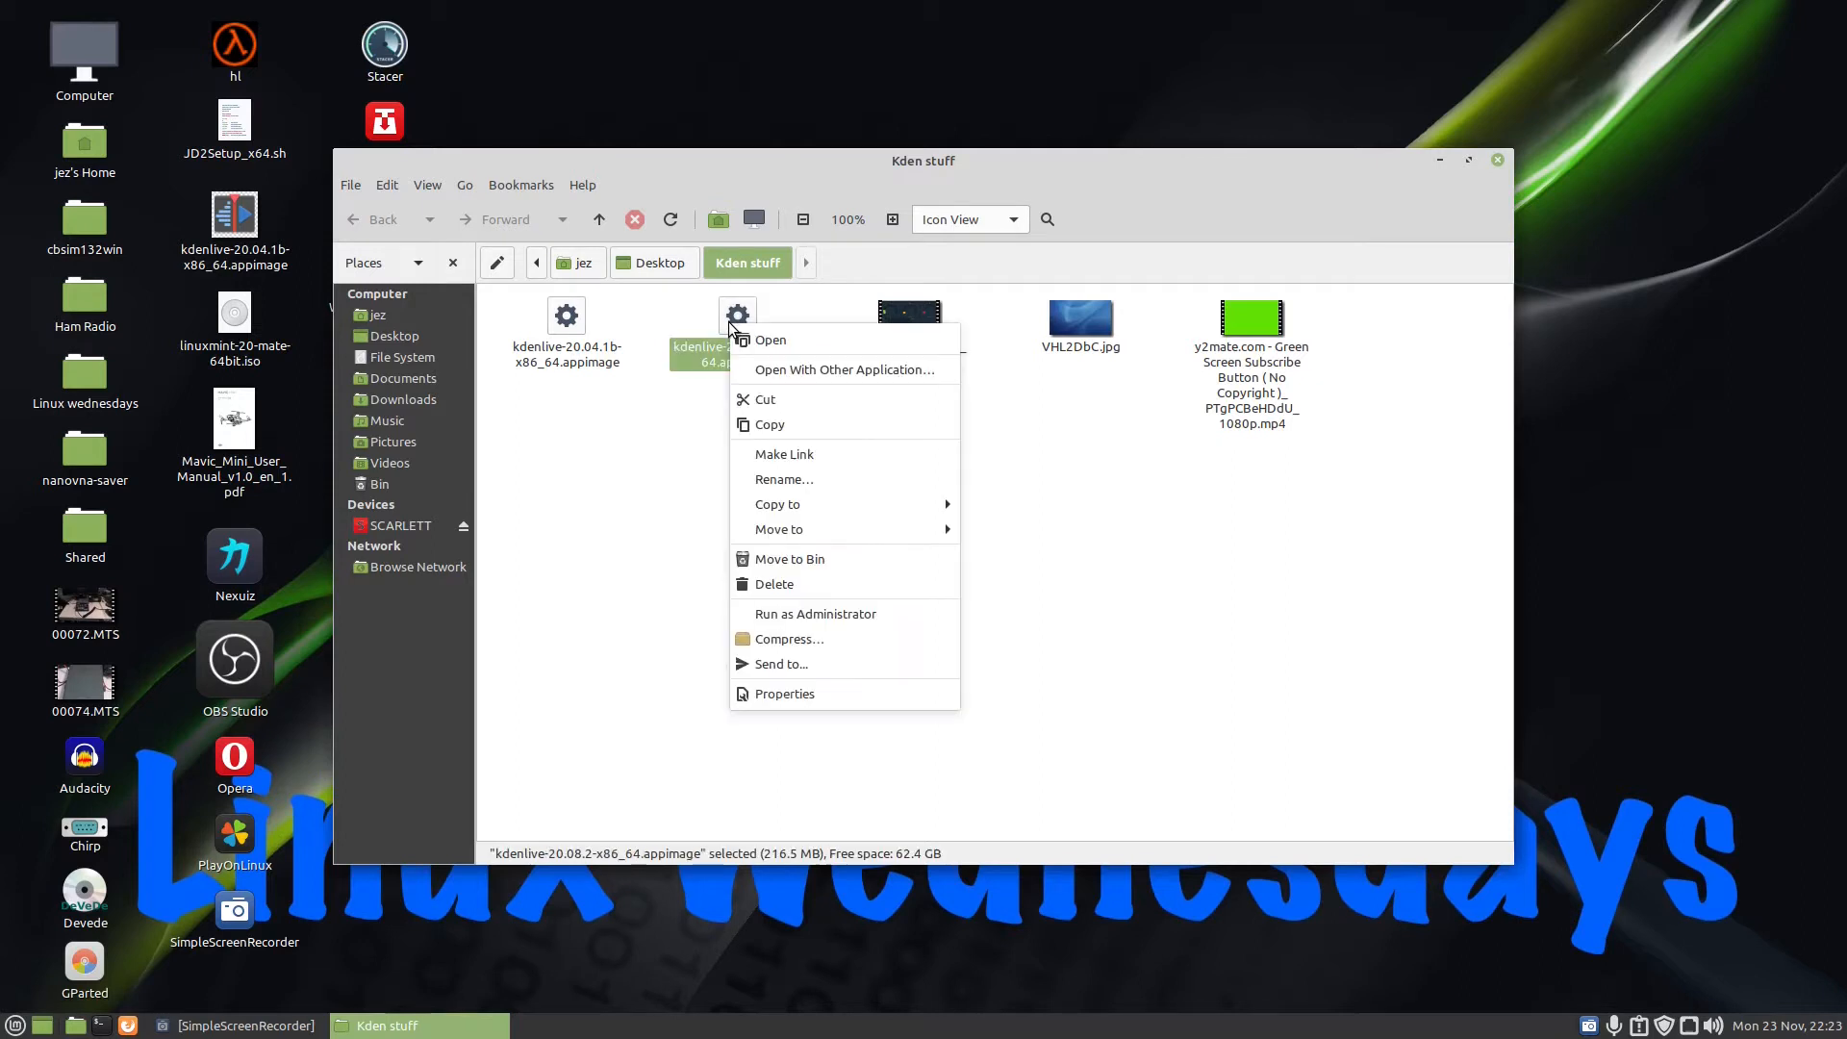
left_click(785, 694)
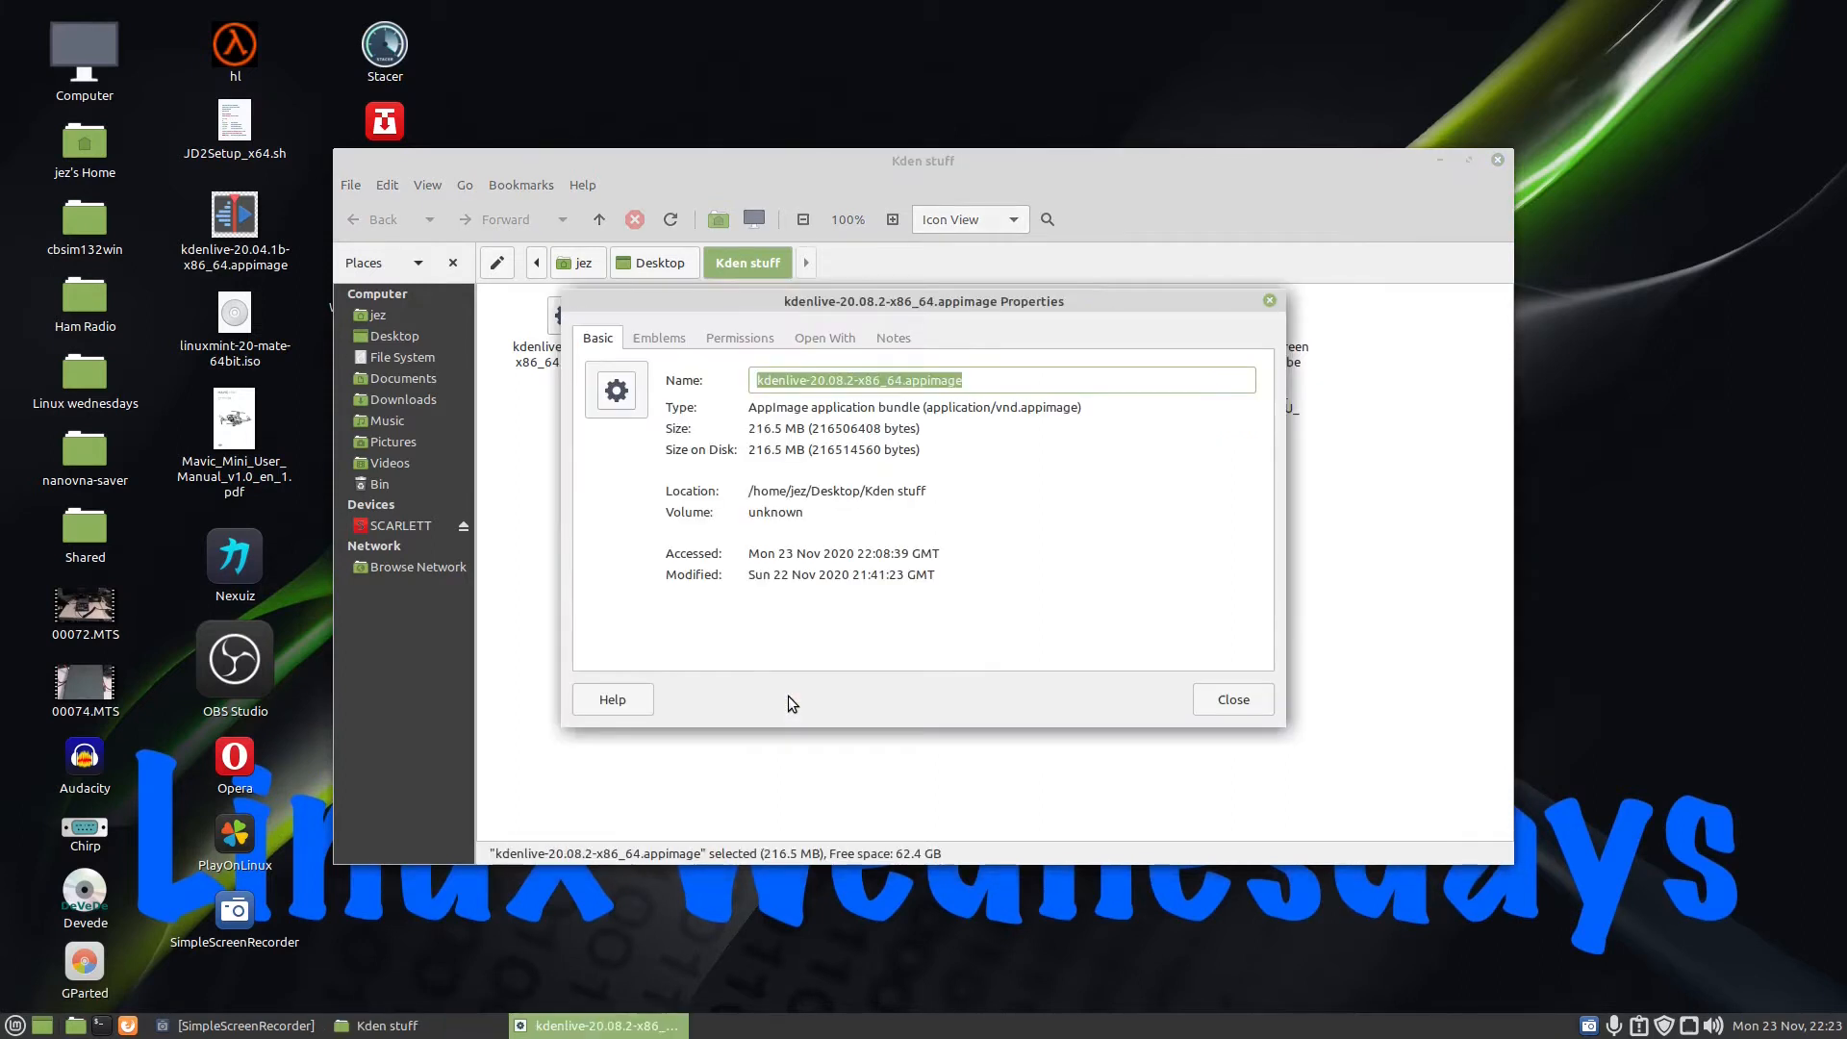
left_click(728, 339)
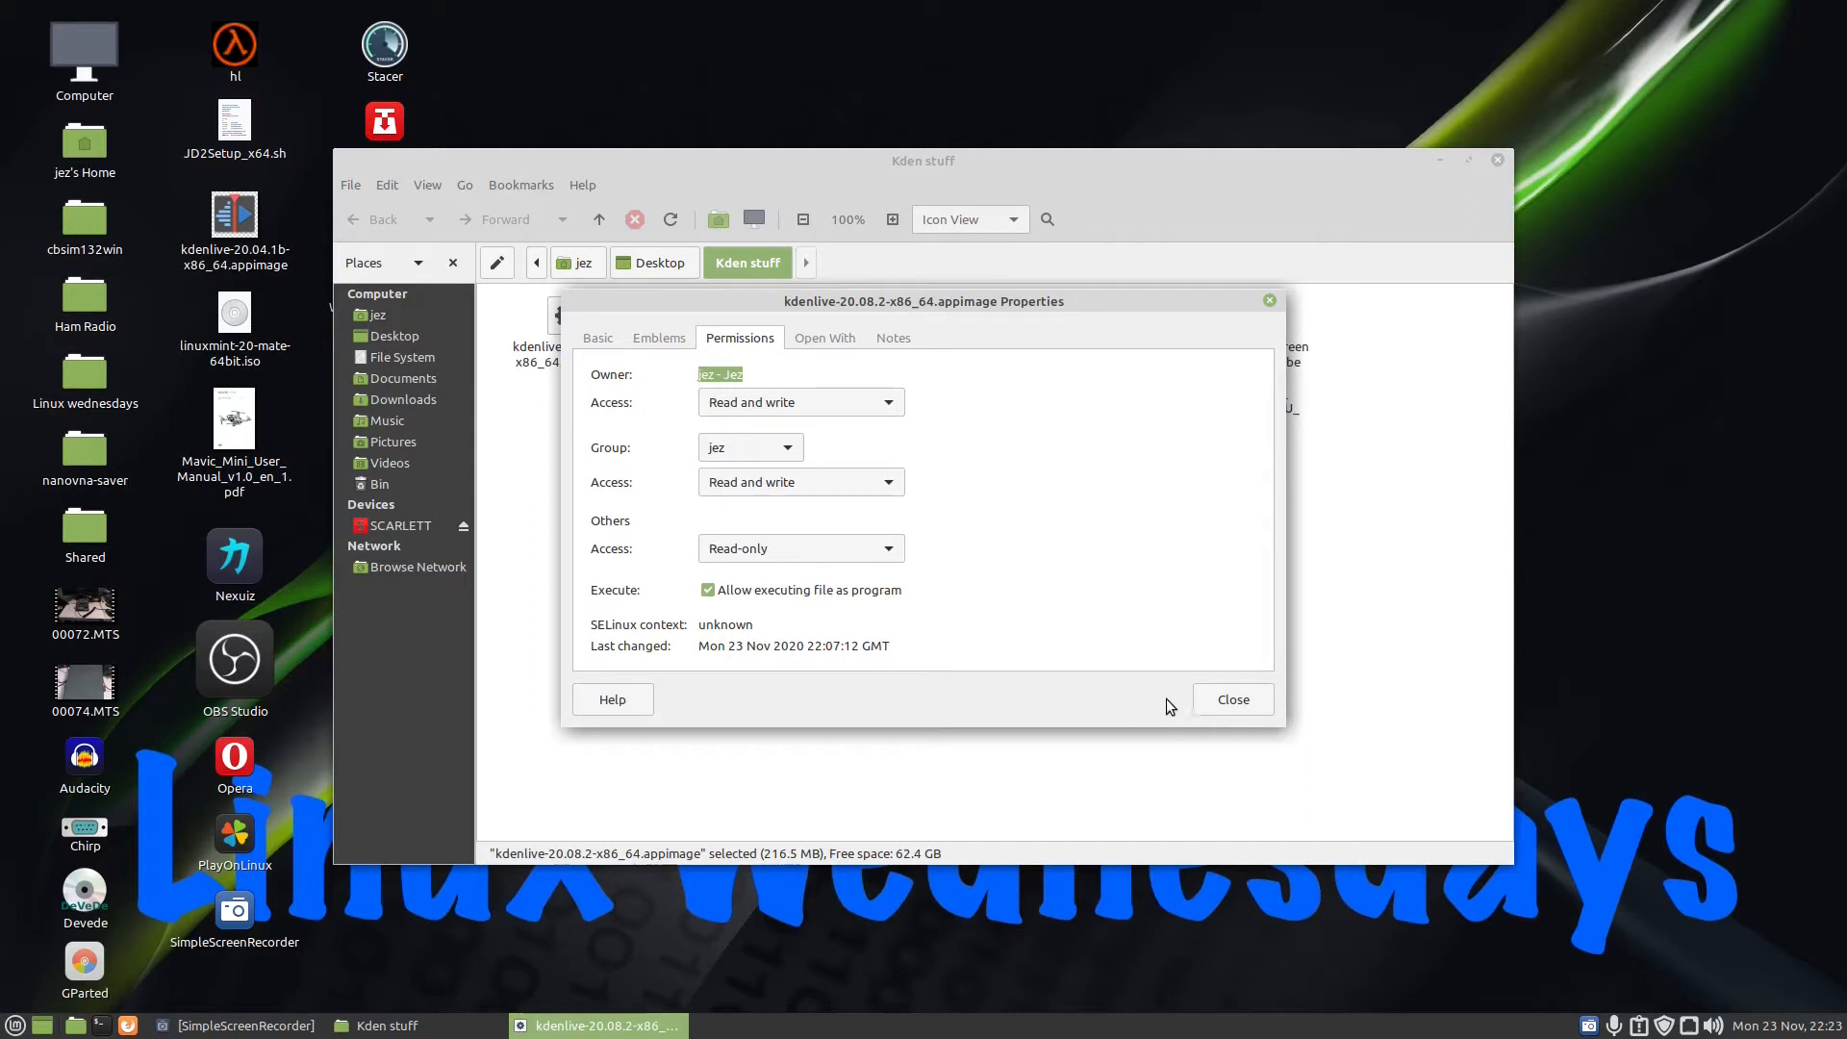
left_click(1212, 701)
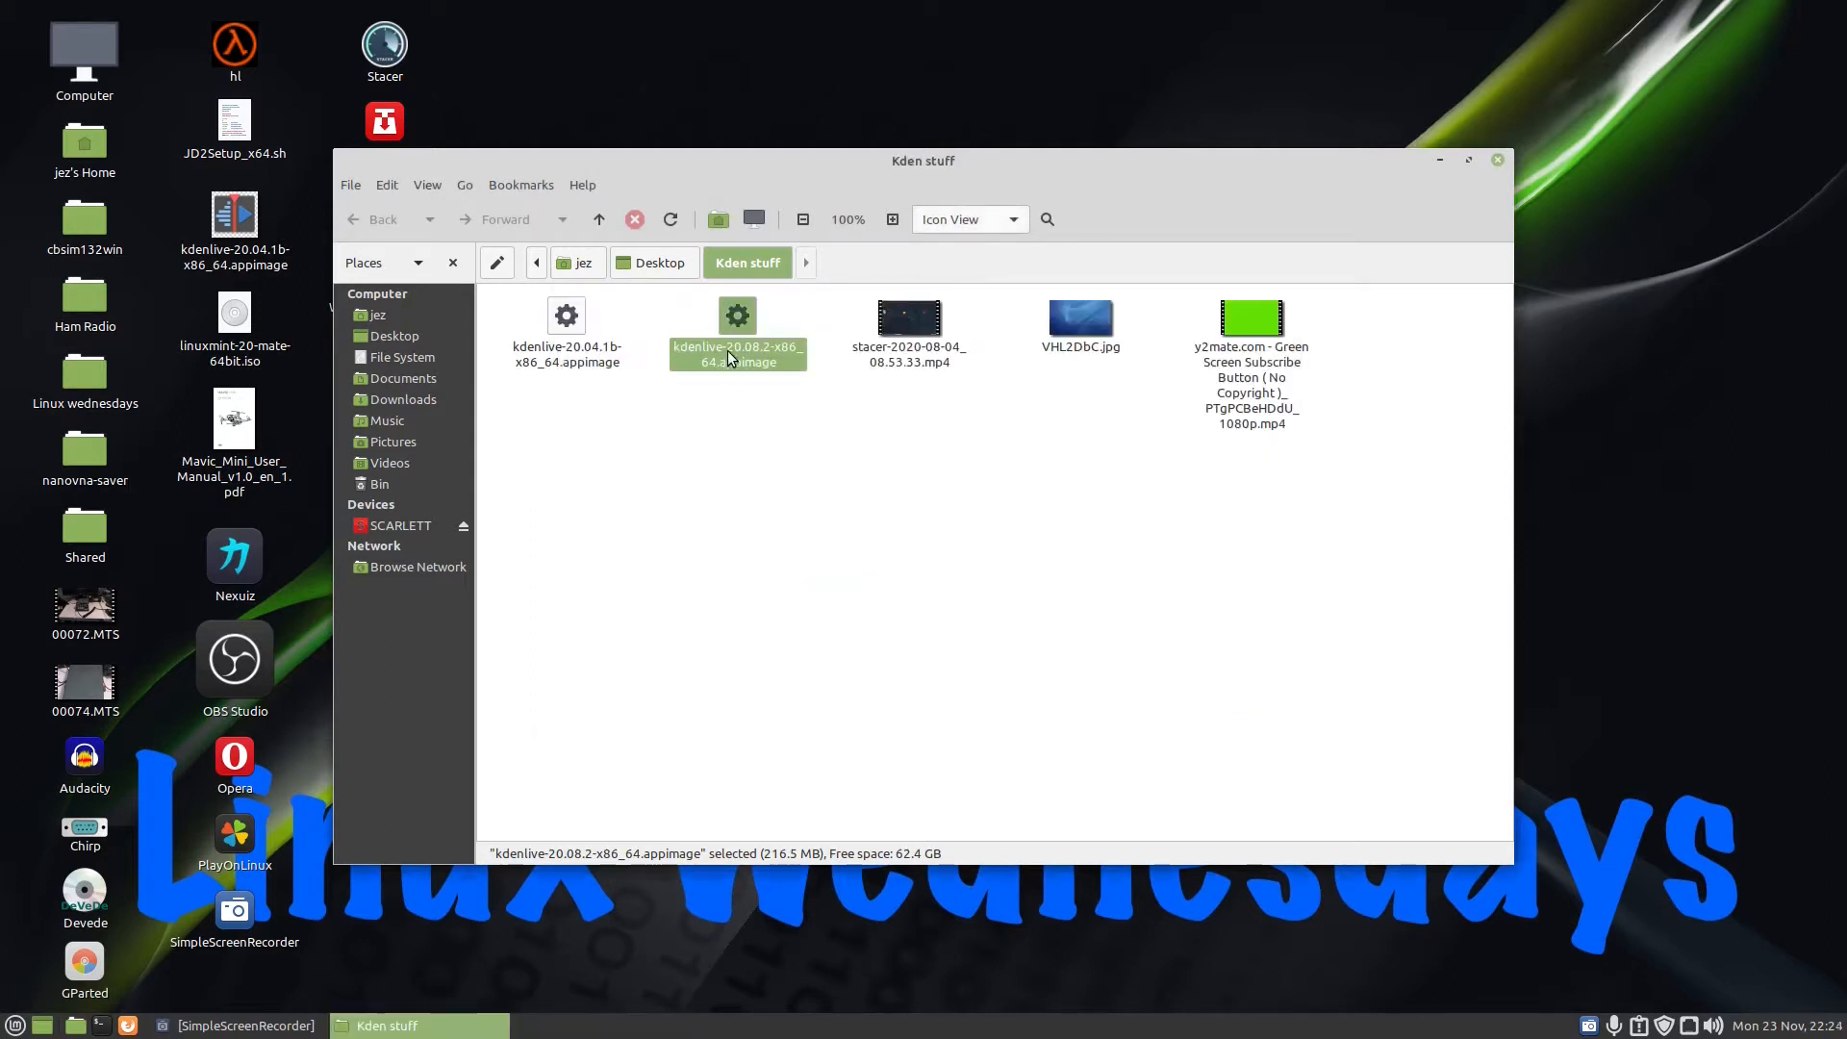
double_click(738, 317)
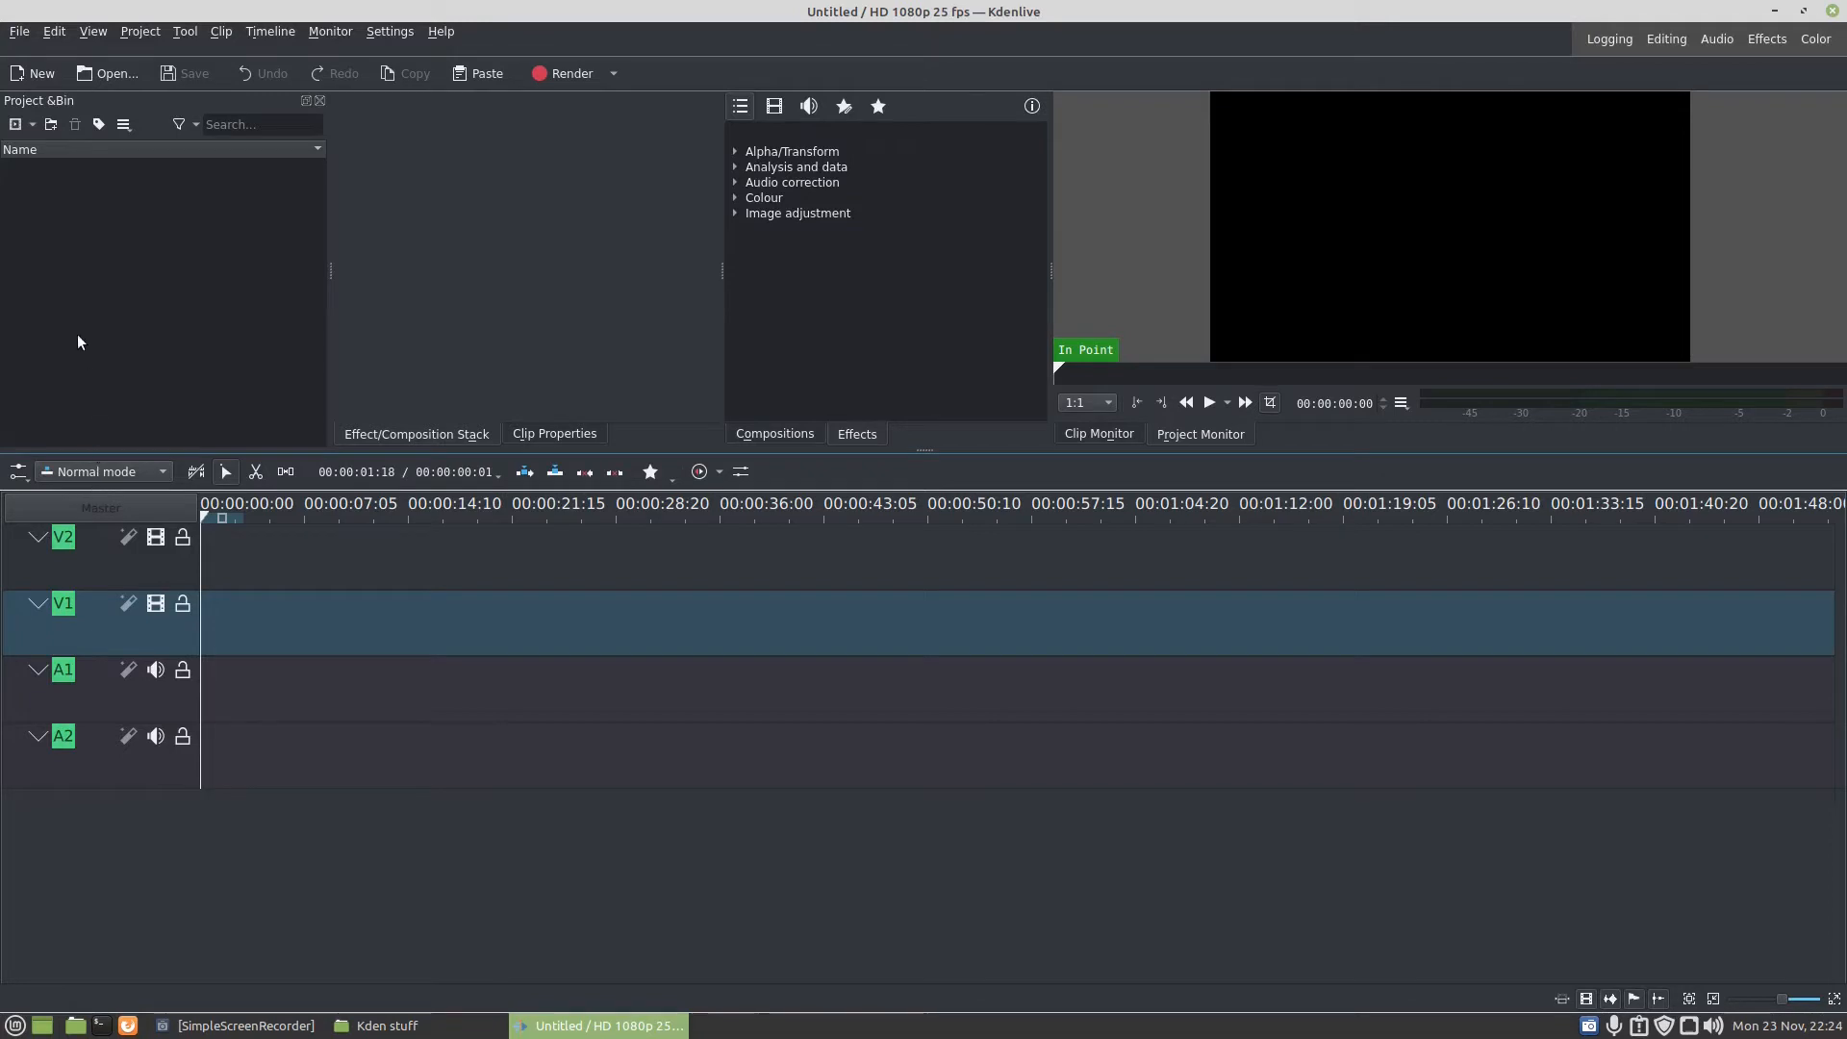
- Import stacer-2020-08-04_08.53.33.mp4 into the project bin and switch the project to the clip's HD 1080p 30 fps profile
left_click(33, 124)
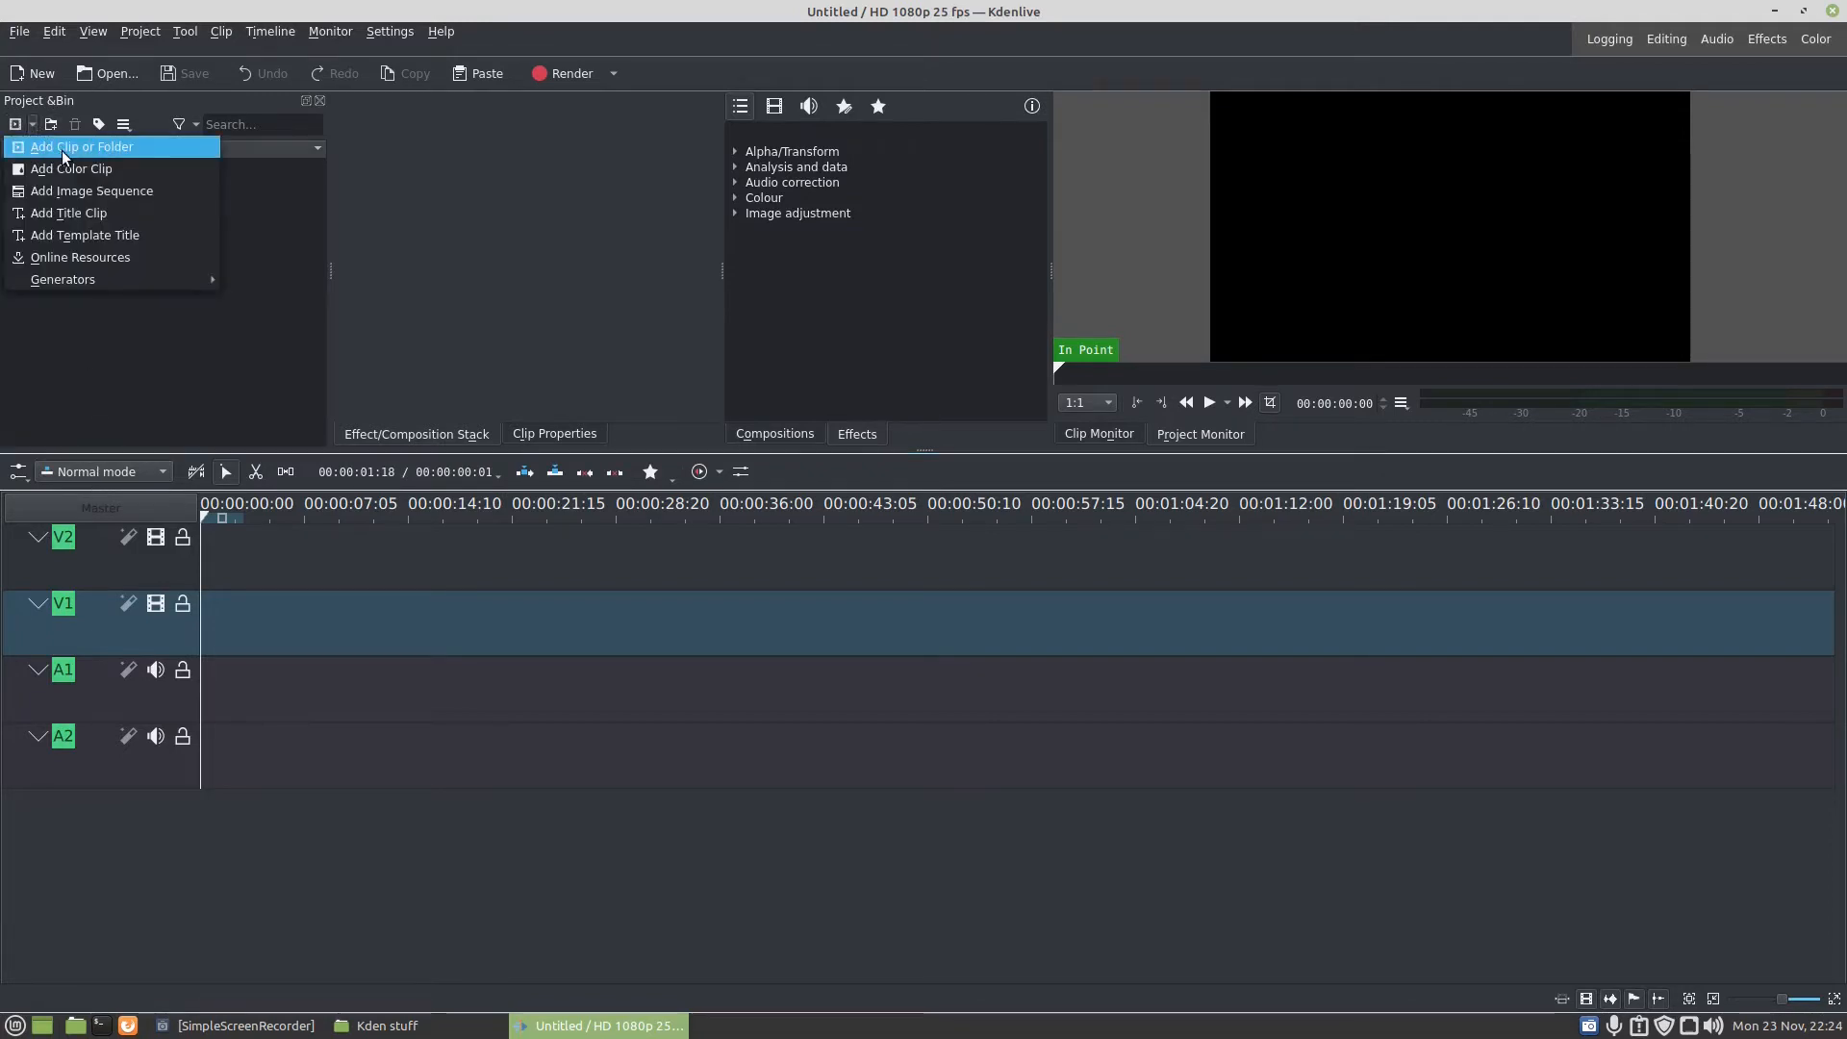
left_click(61, 150)
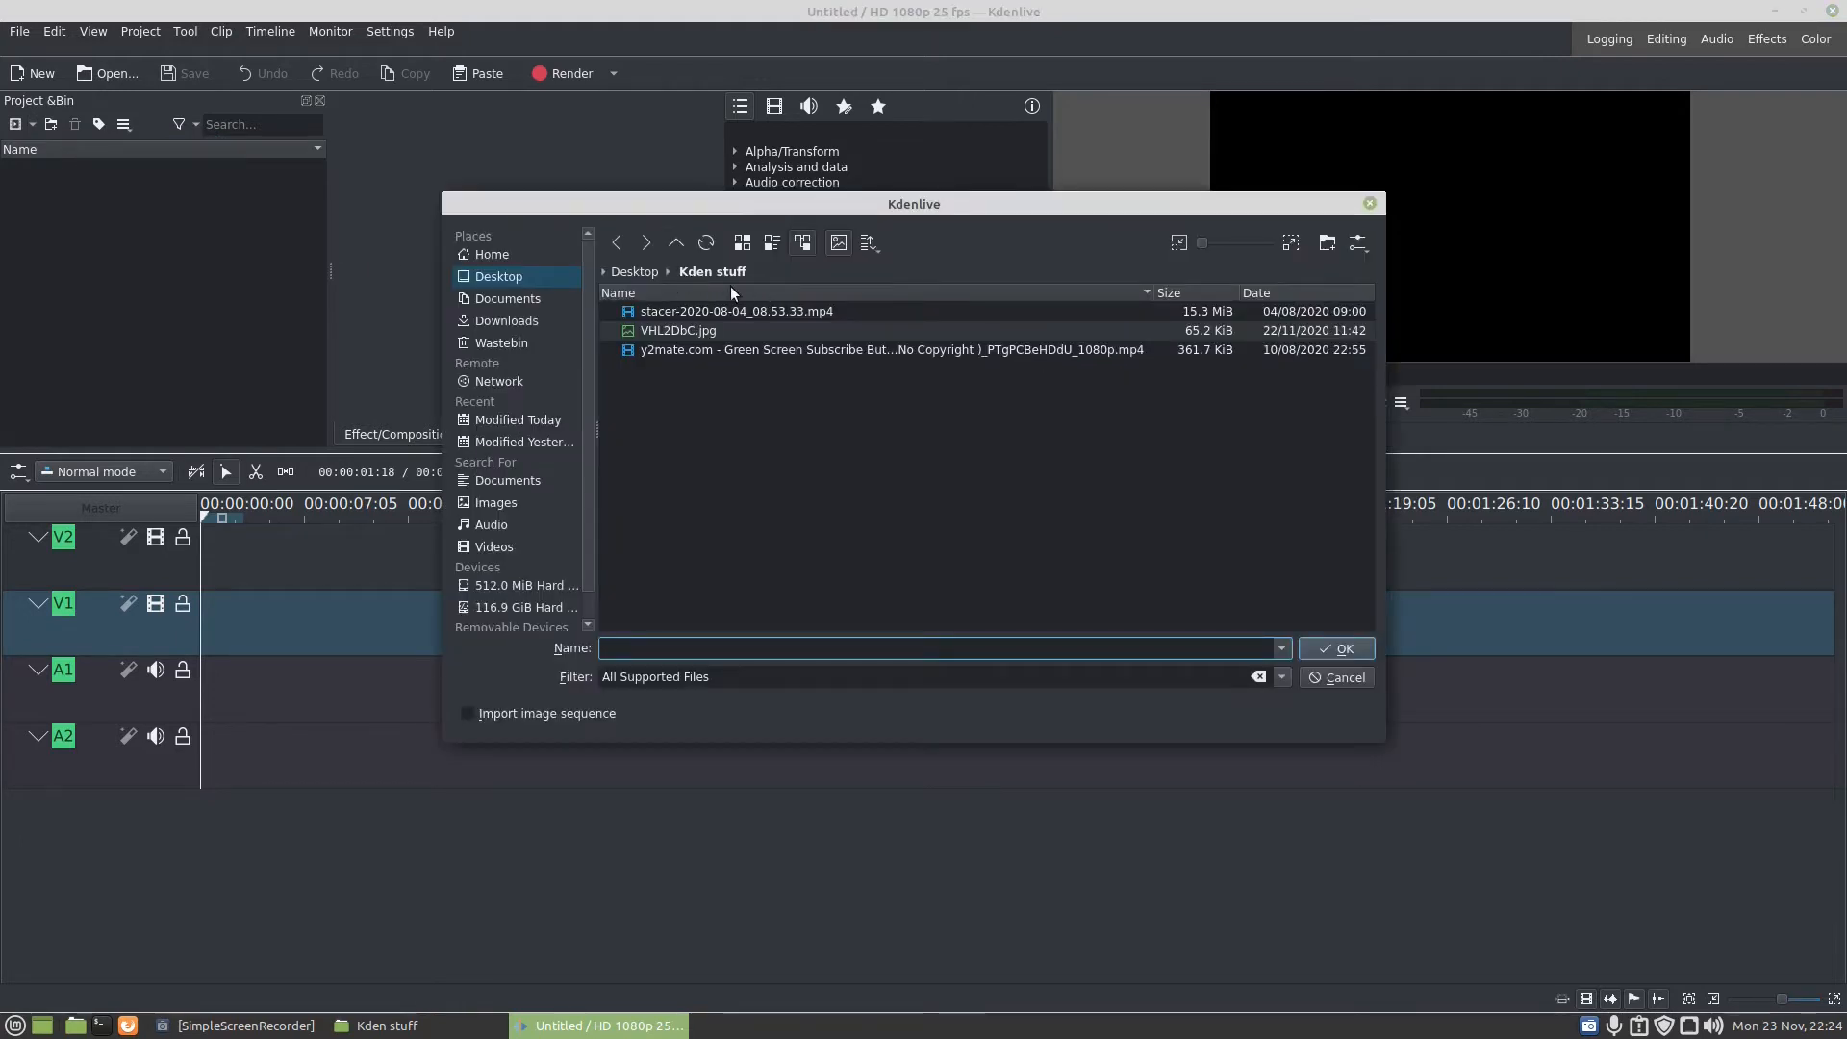
left_click(672, 312)
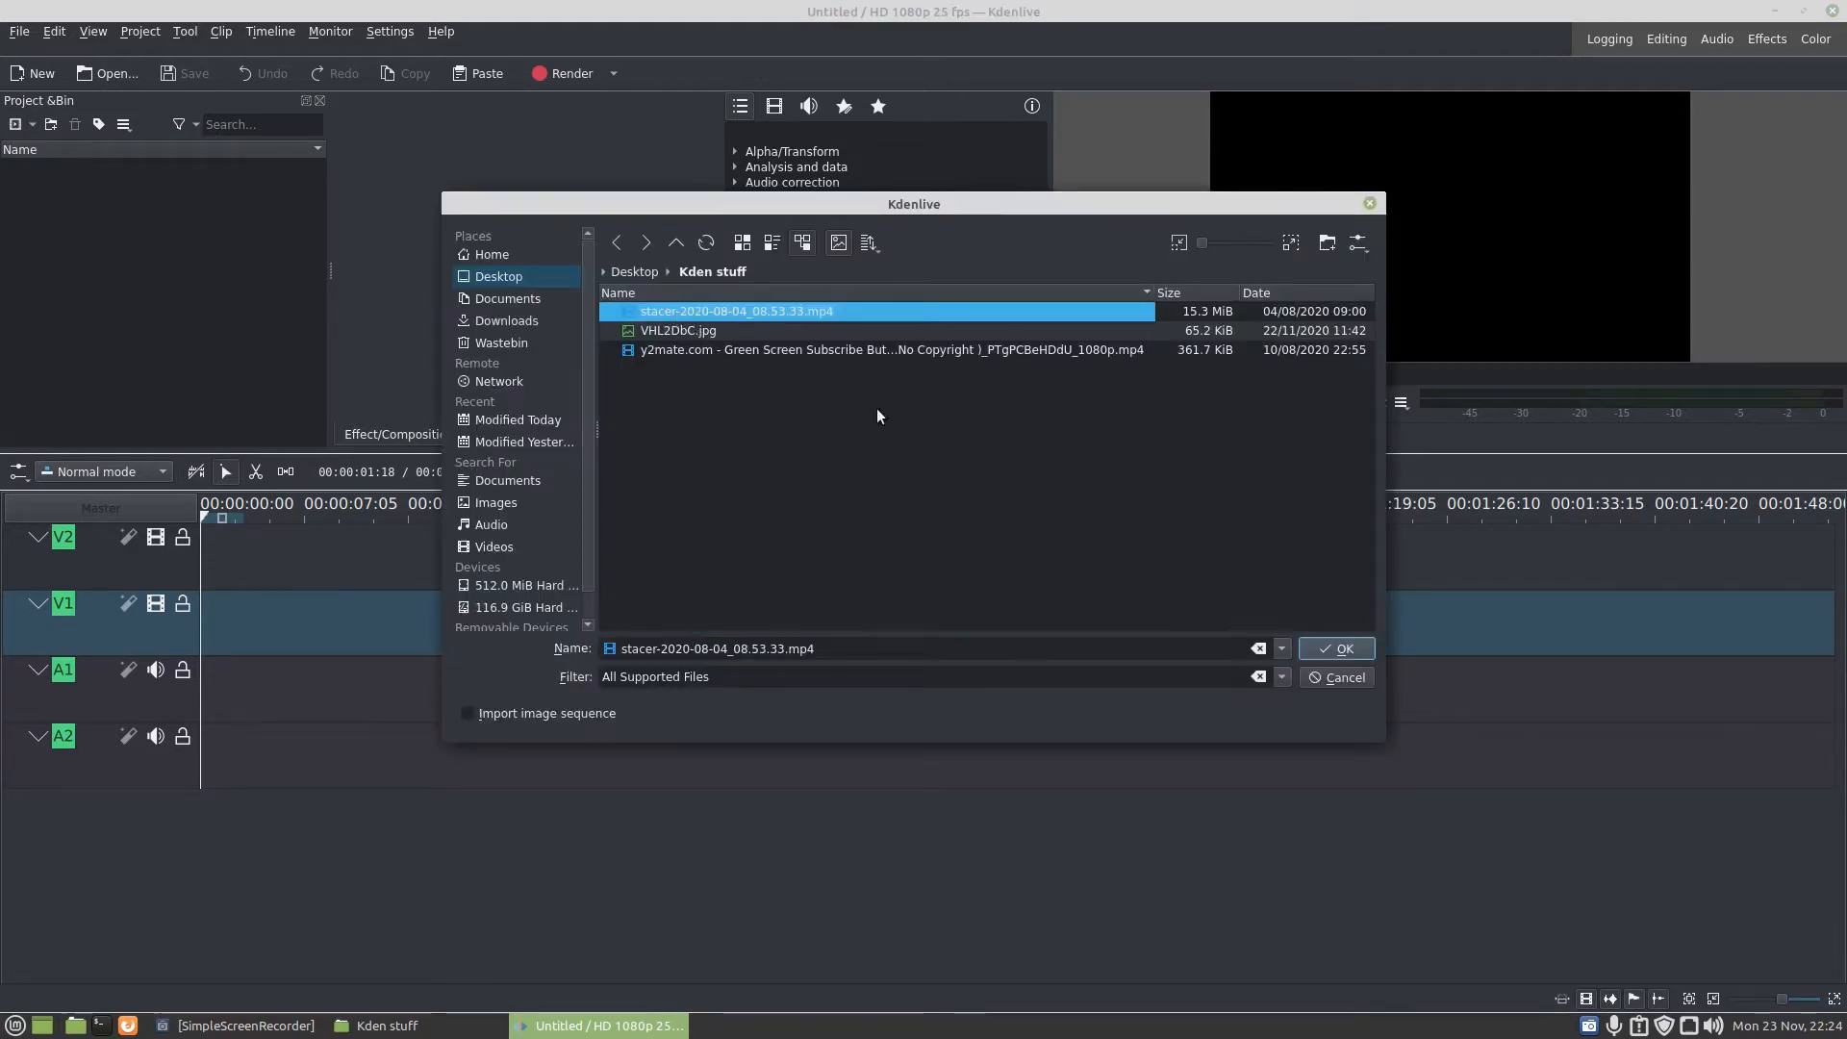
left_click(1322, 648)
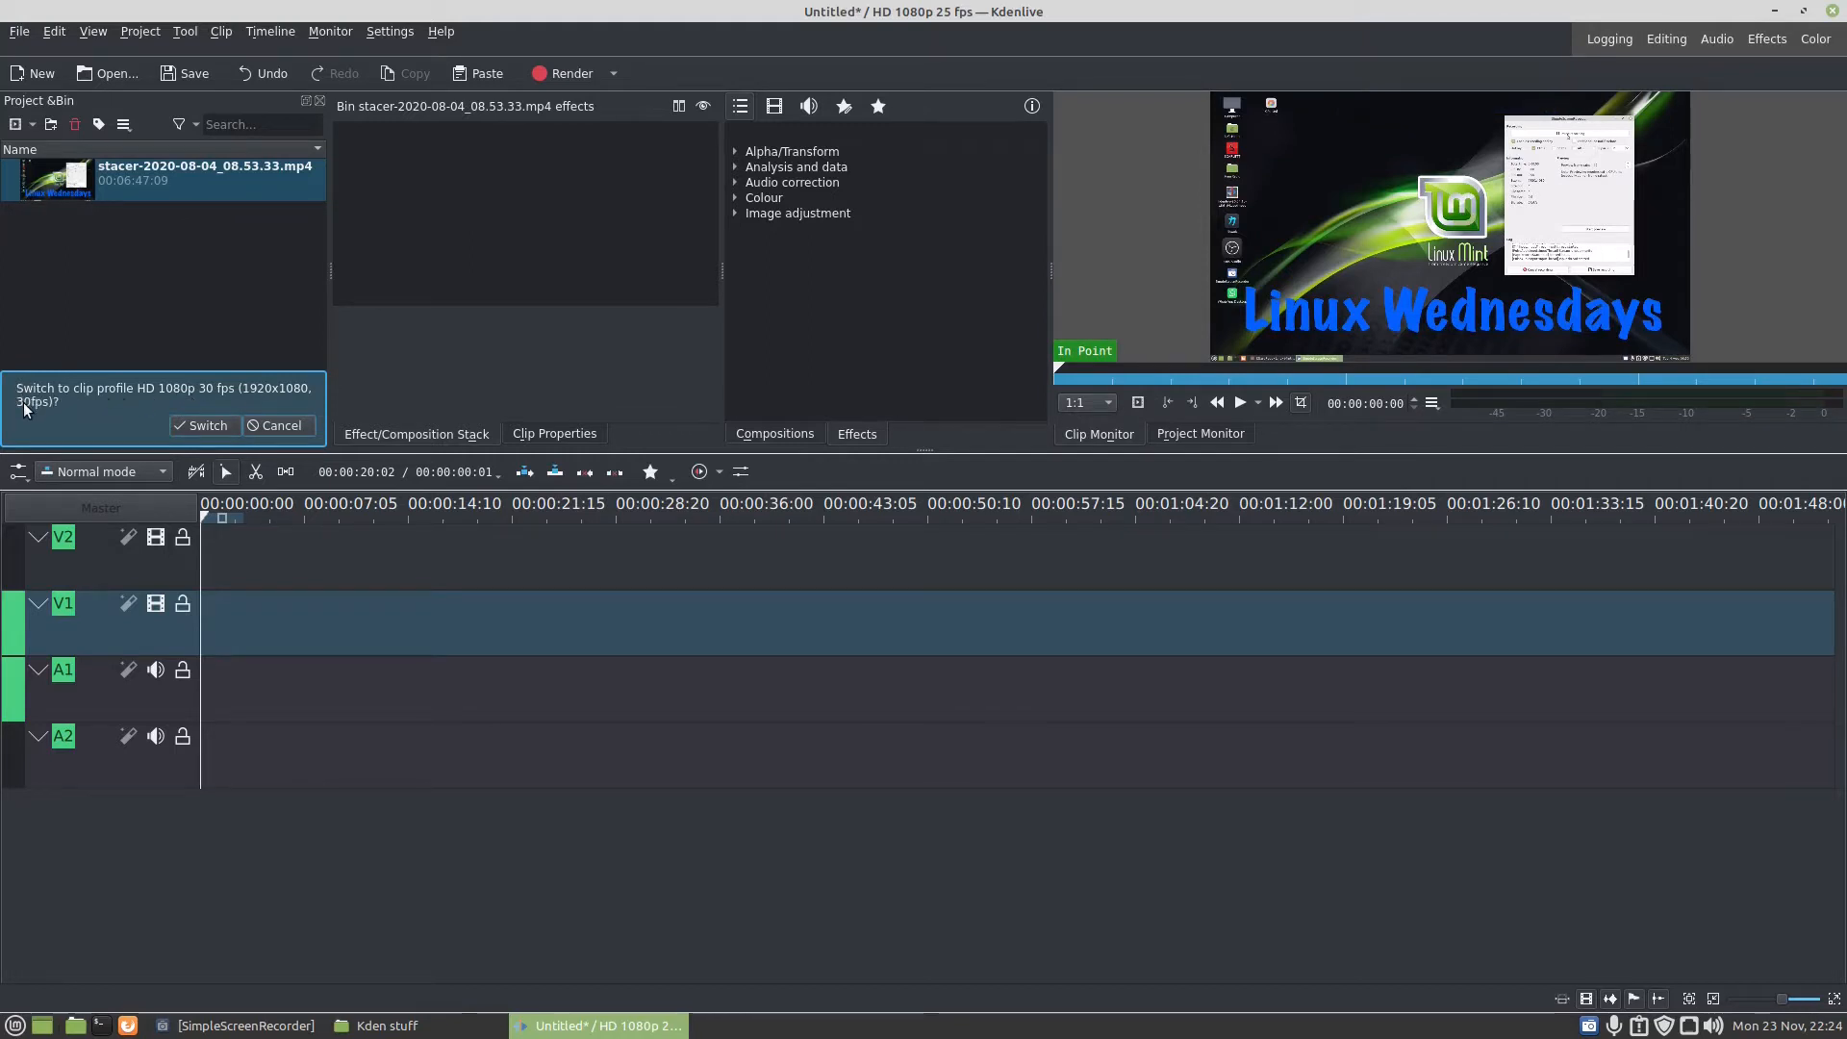
left_click(190, 432)
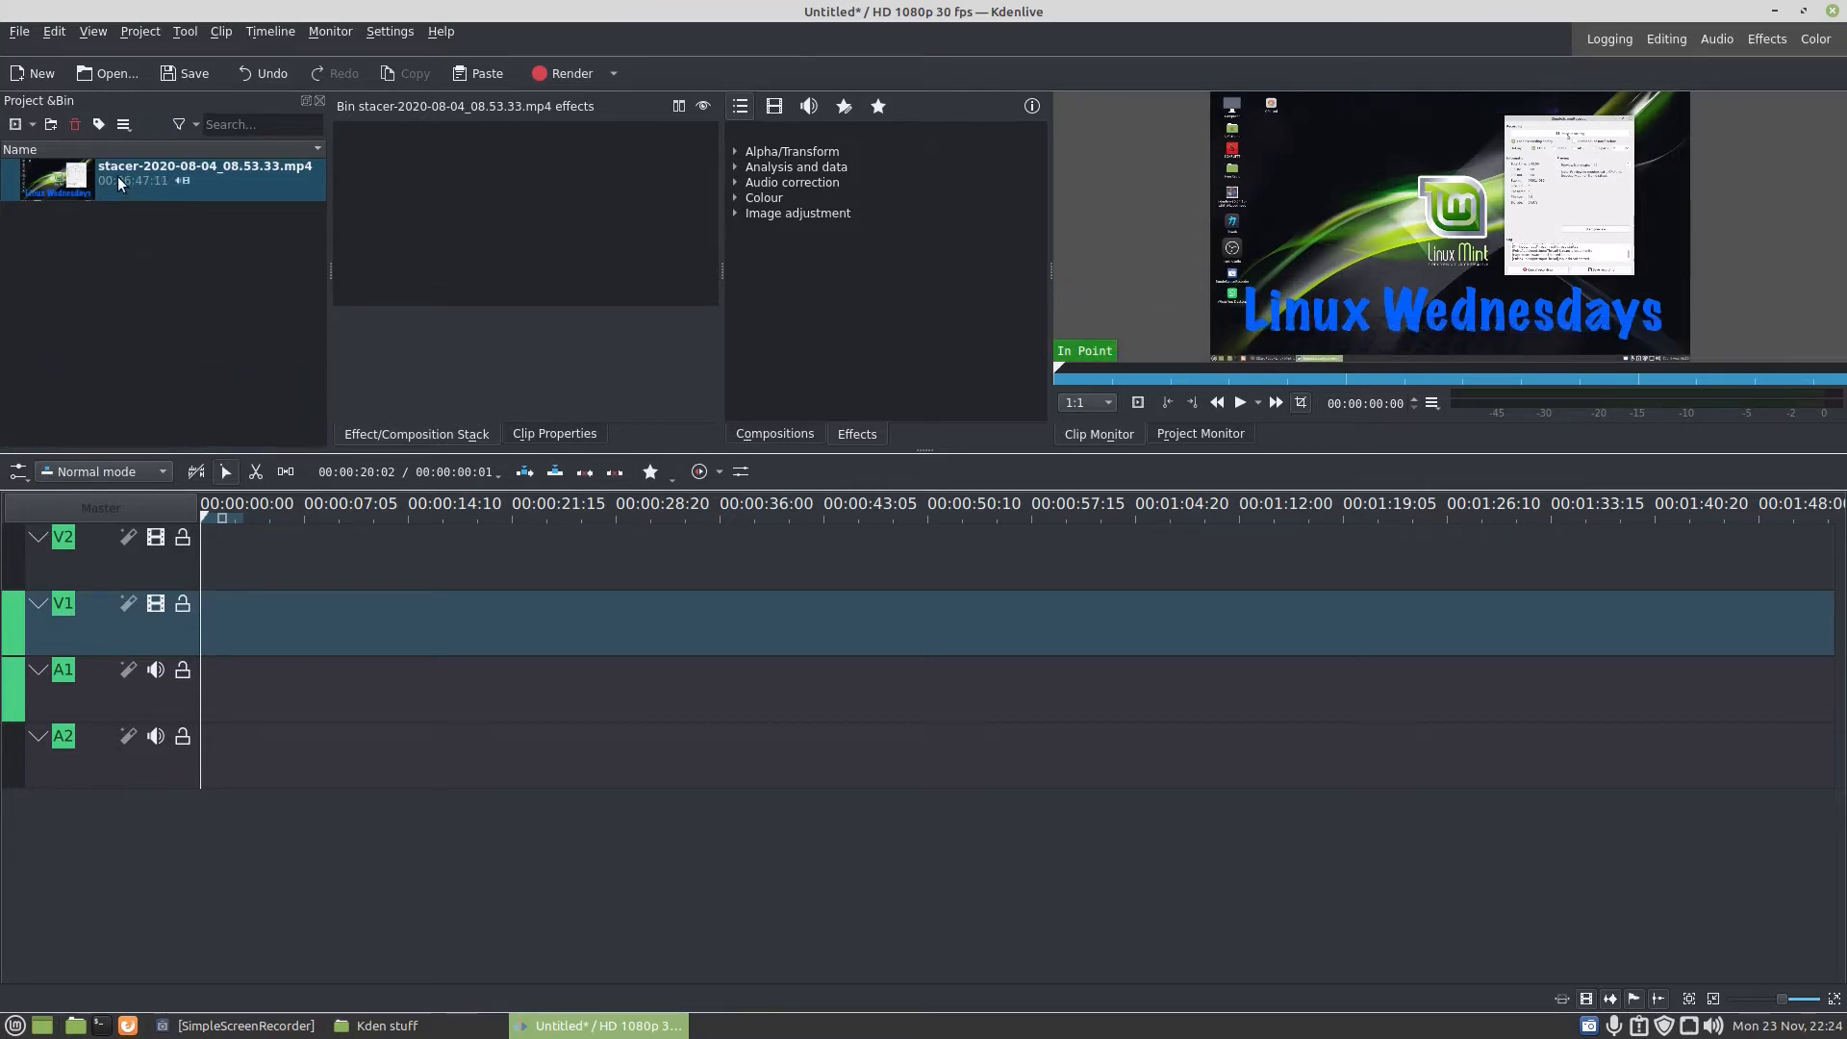
- Place the stacer clip at the start of track V1, trimming about 6 seconds of silence off its beginning and closing the gap
left_click_drag(125, 186, 214, 637)
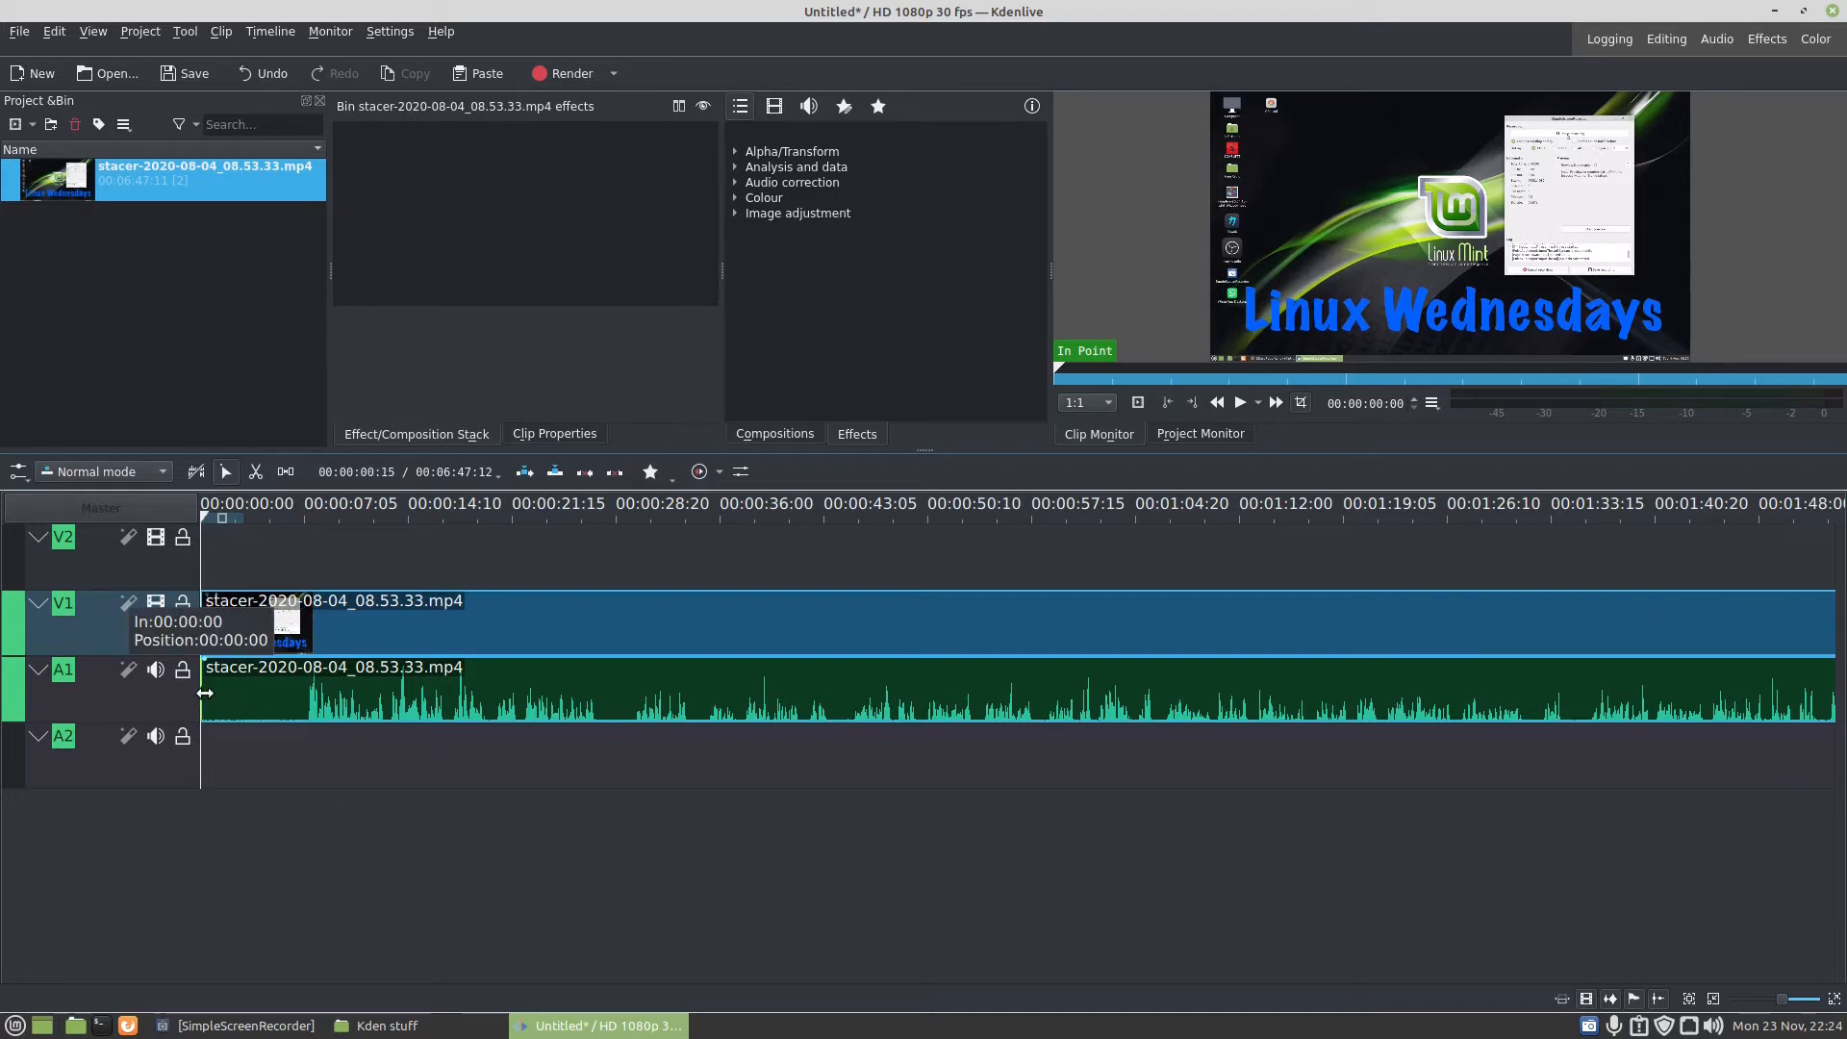
left_click_drag(205, 693, 307, 682)
right_click(229, 625)
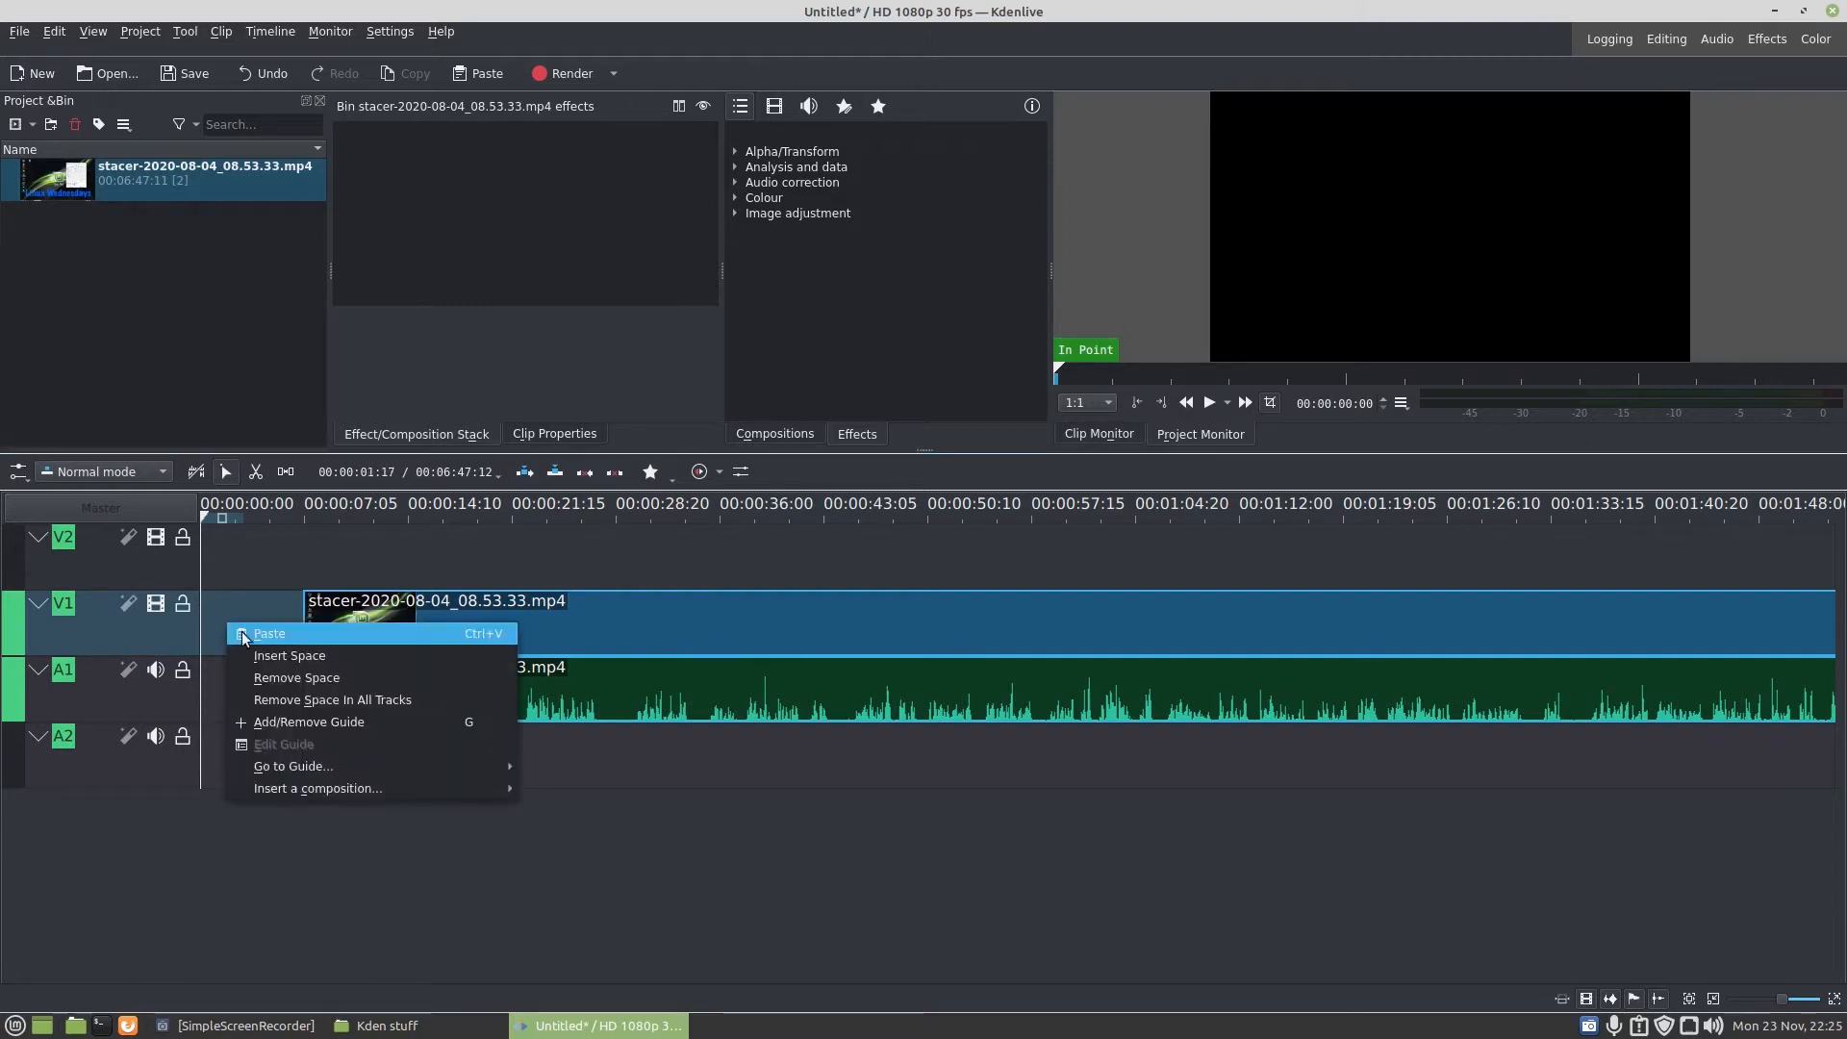
left_click(270, 677)
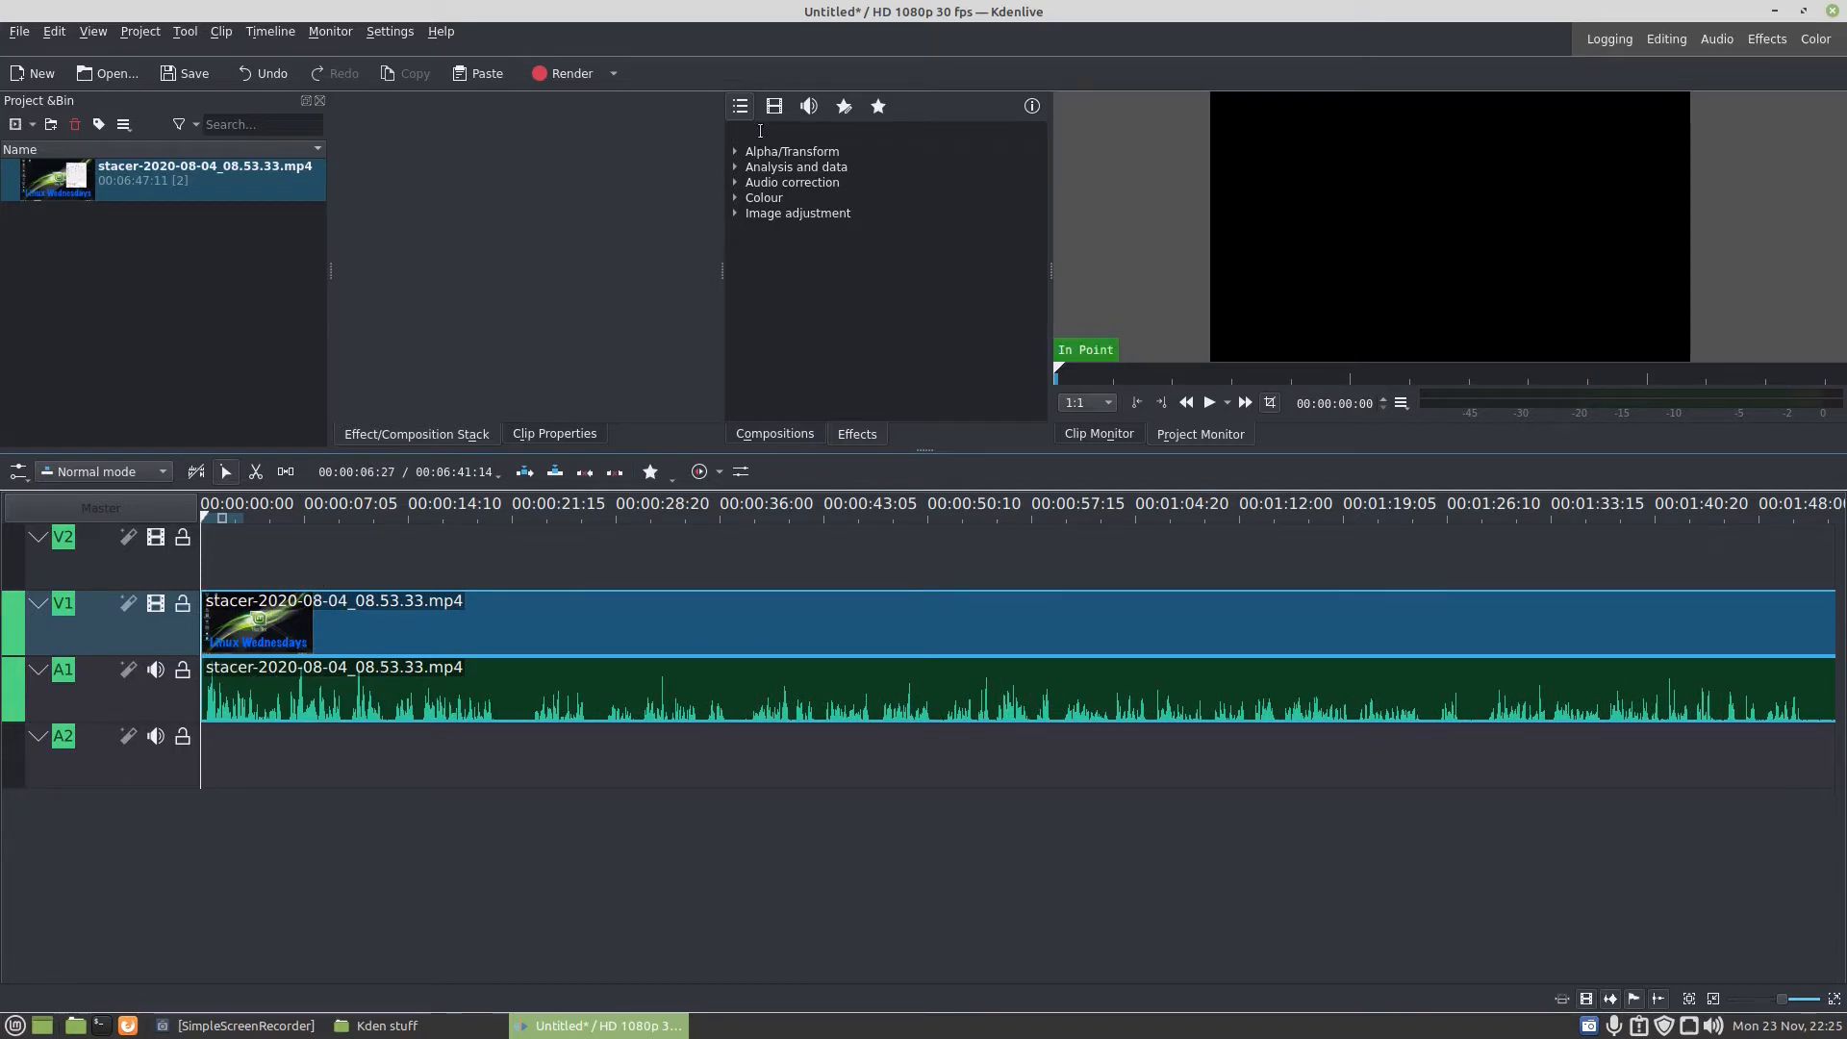
- Add a fade-in with a duration of 00:00:01:12 to the start of the stacer video clip on V1
left_click(759, 131)
type("fa")
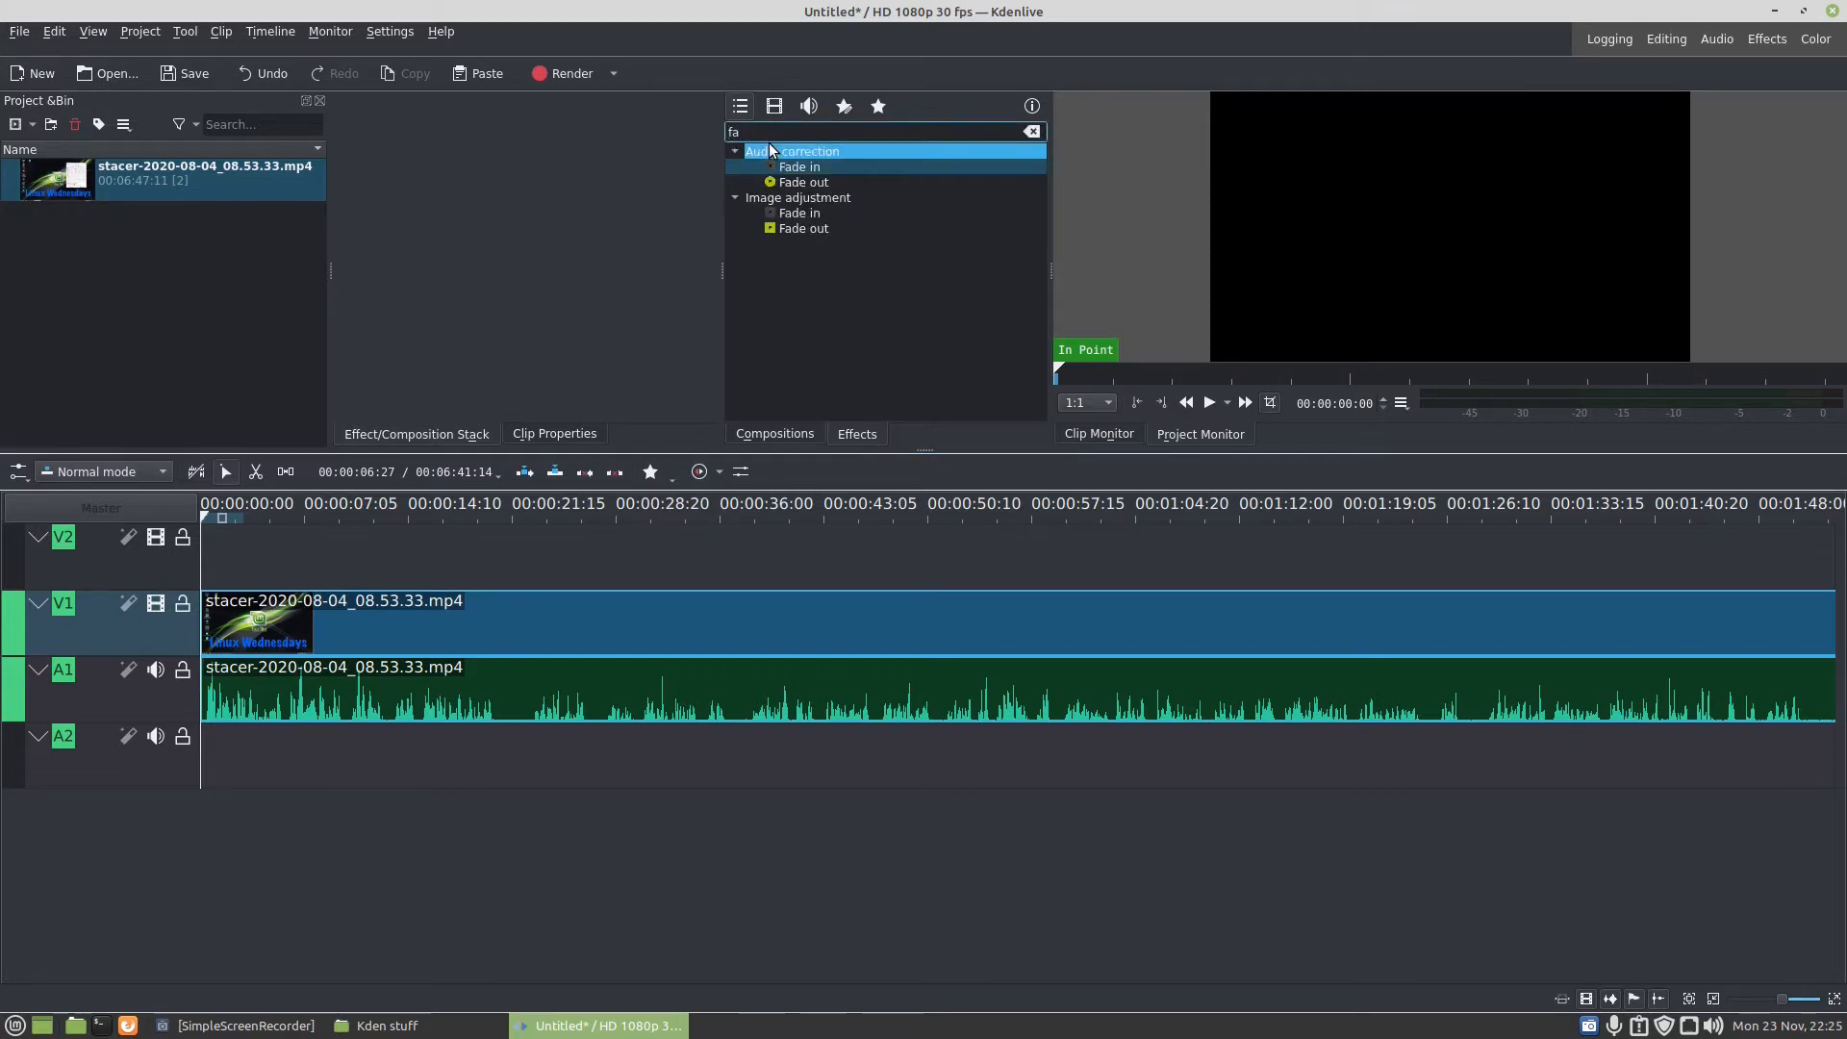
left_click_drag(862, 168, 231, 623)
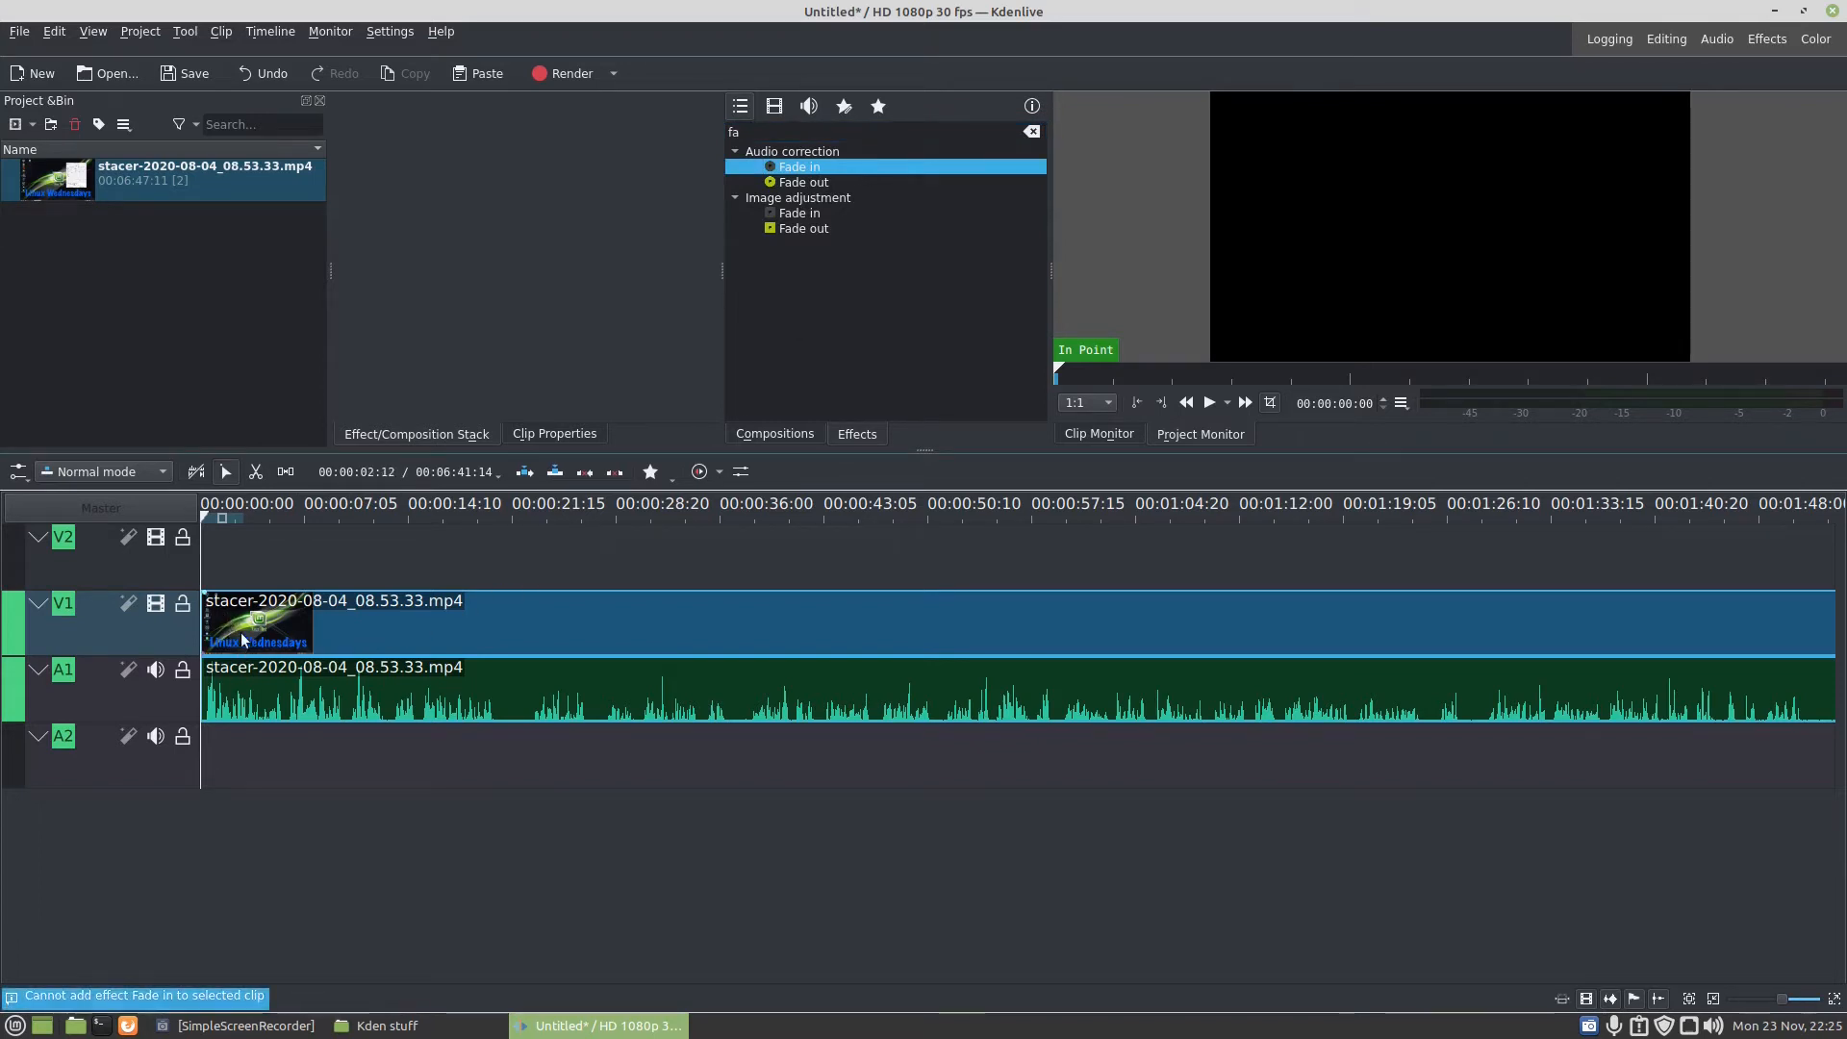
left_click(244, 639)
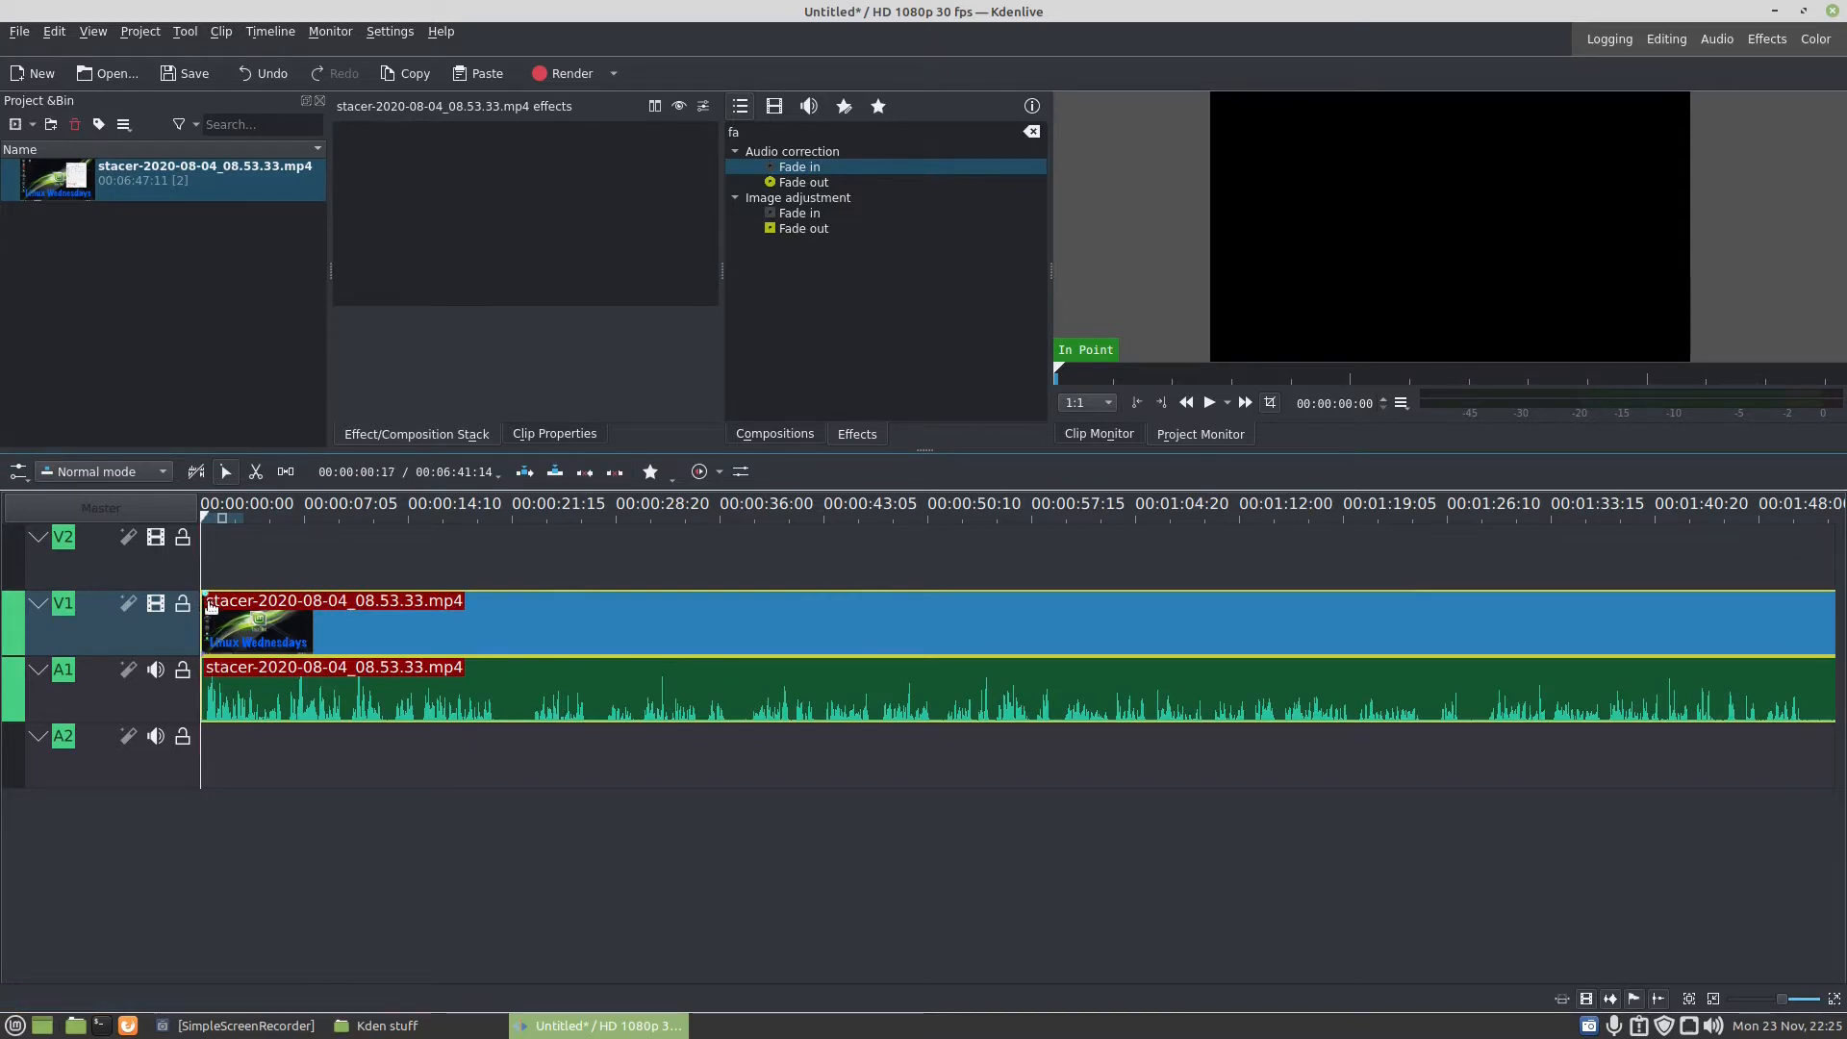
left_click_drag(209, 606, 223, 606)
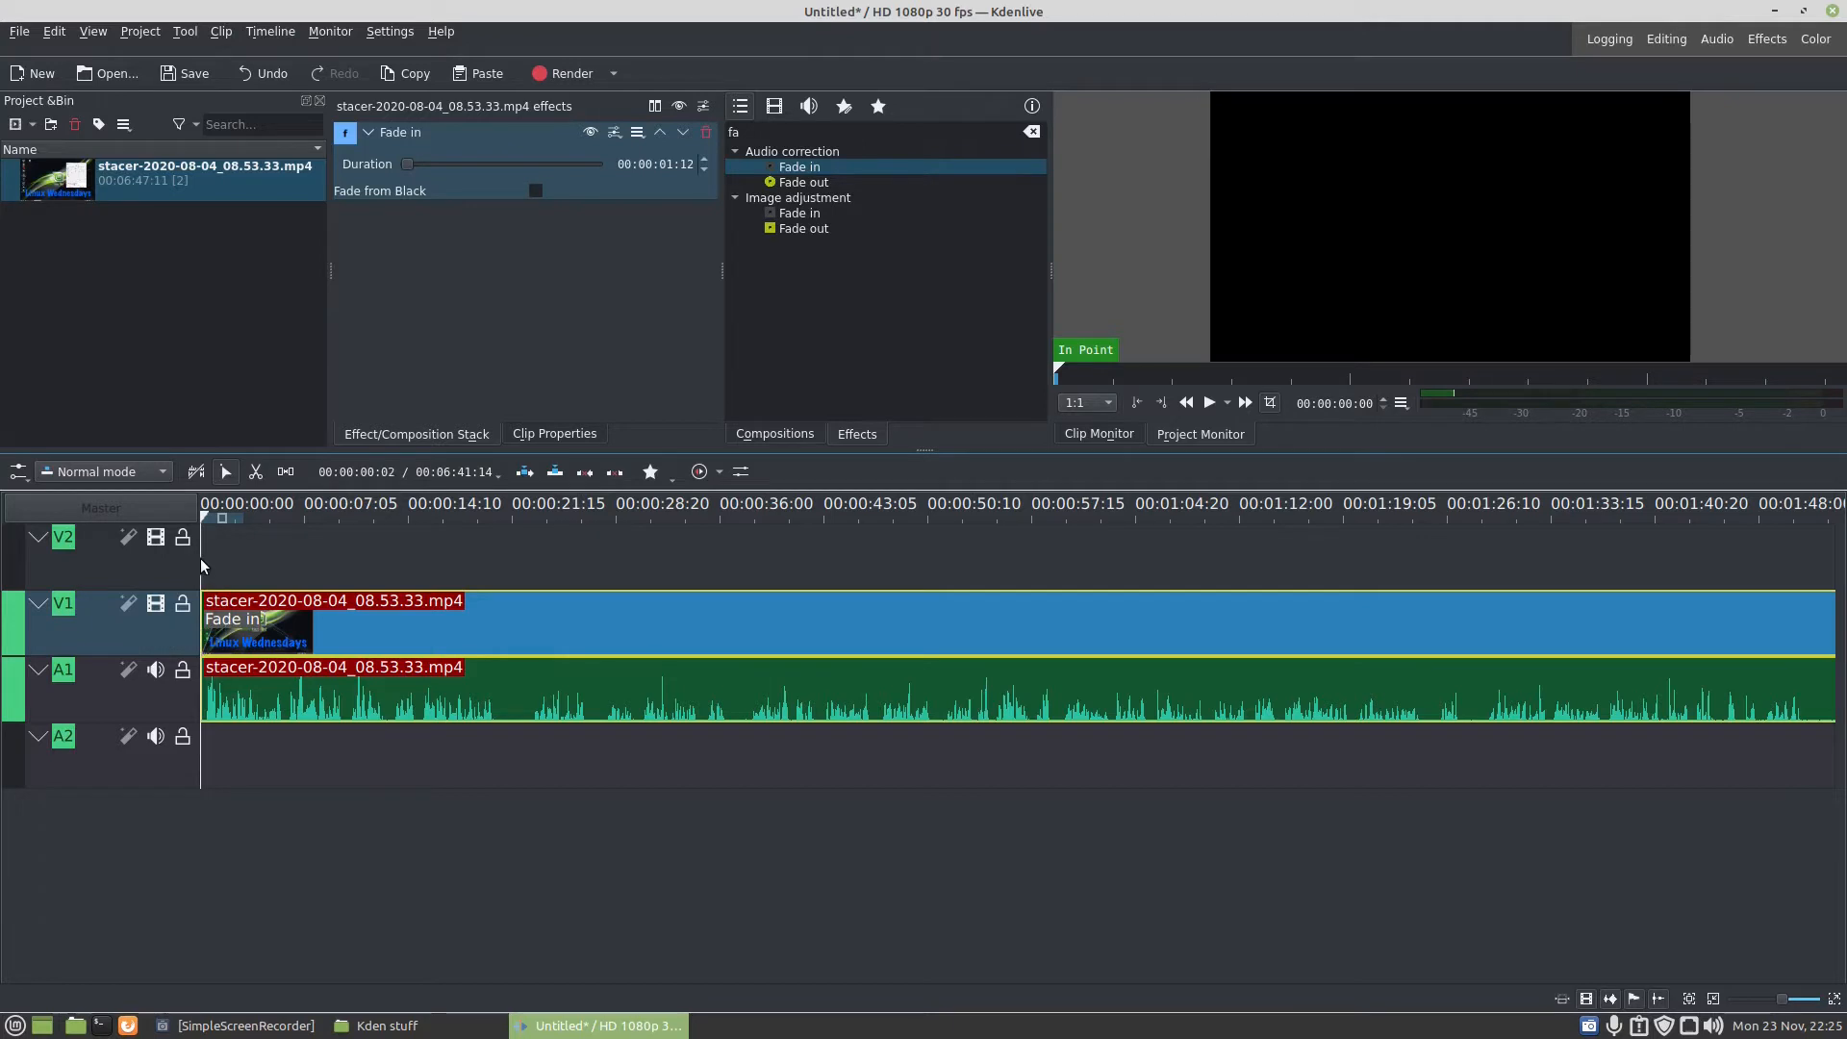
- Play the start of the timeline to check the fade-in and the clip's audio levels
left_click(1209, 402)
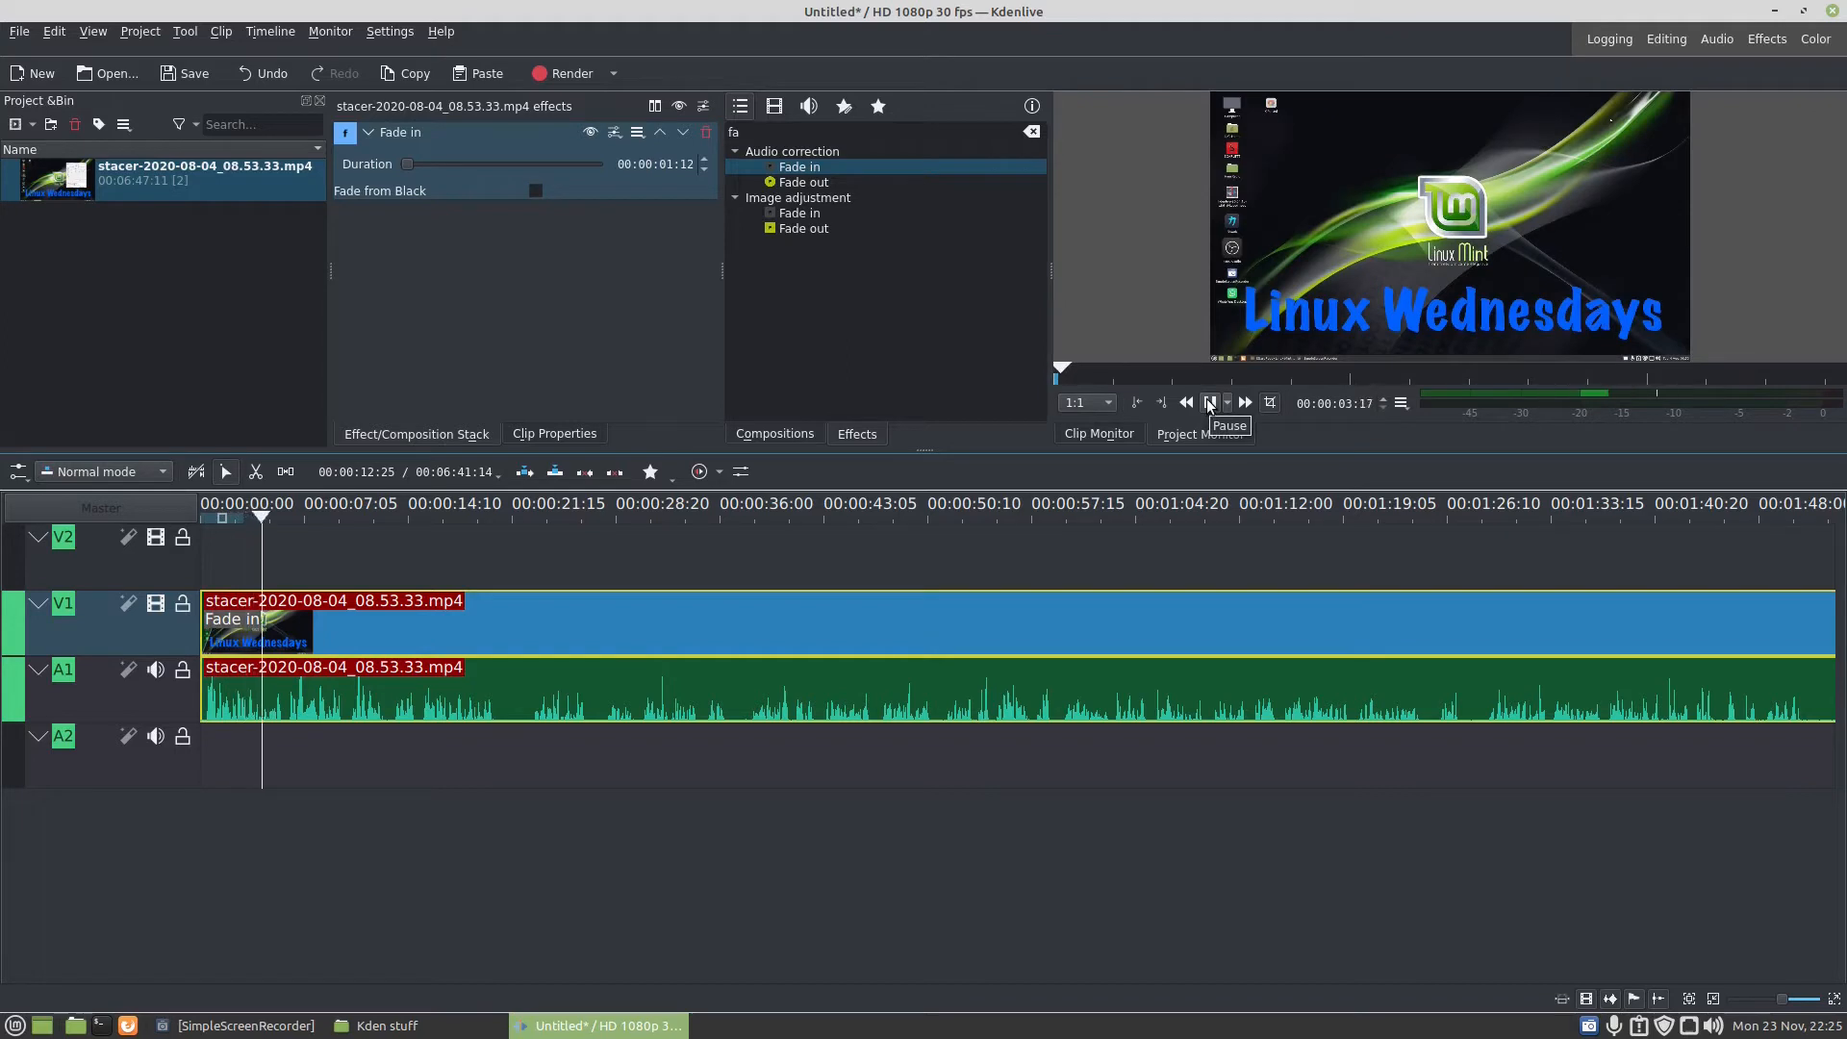
left_click(1209, 402)
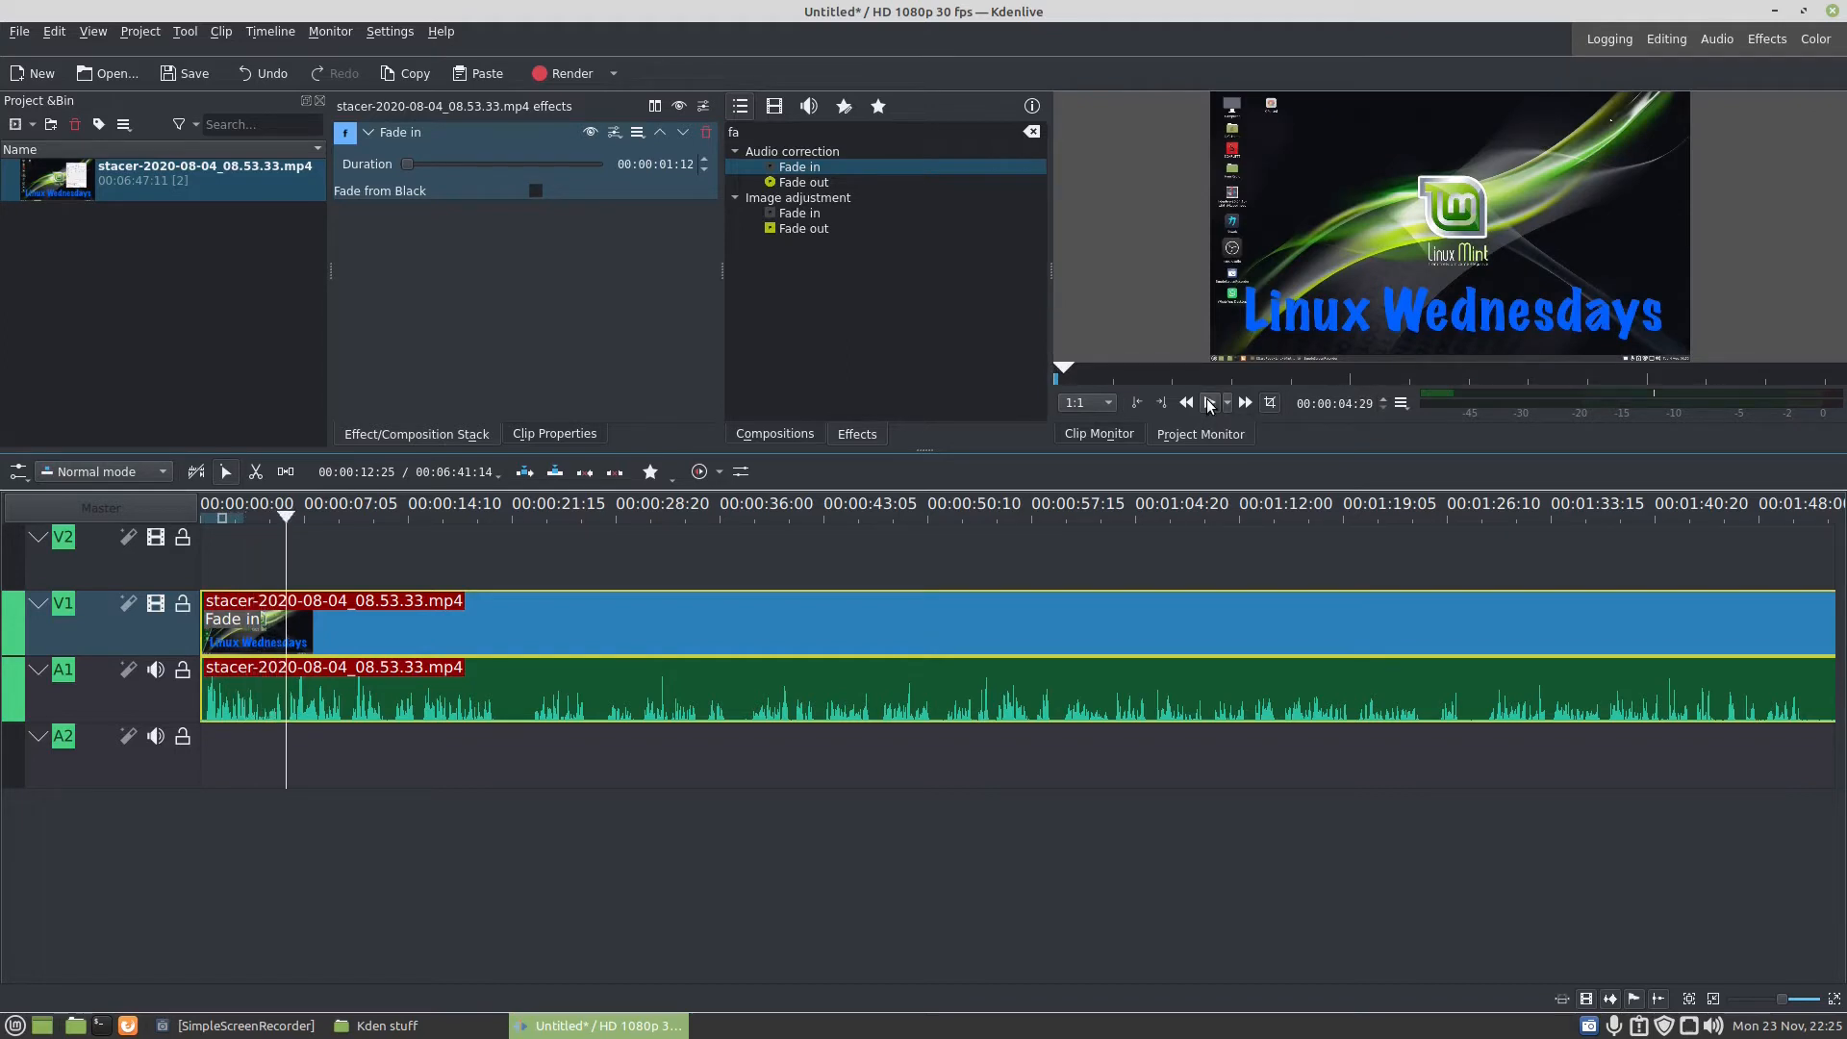
left_click(1208, 402)
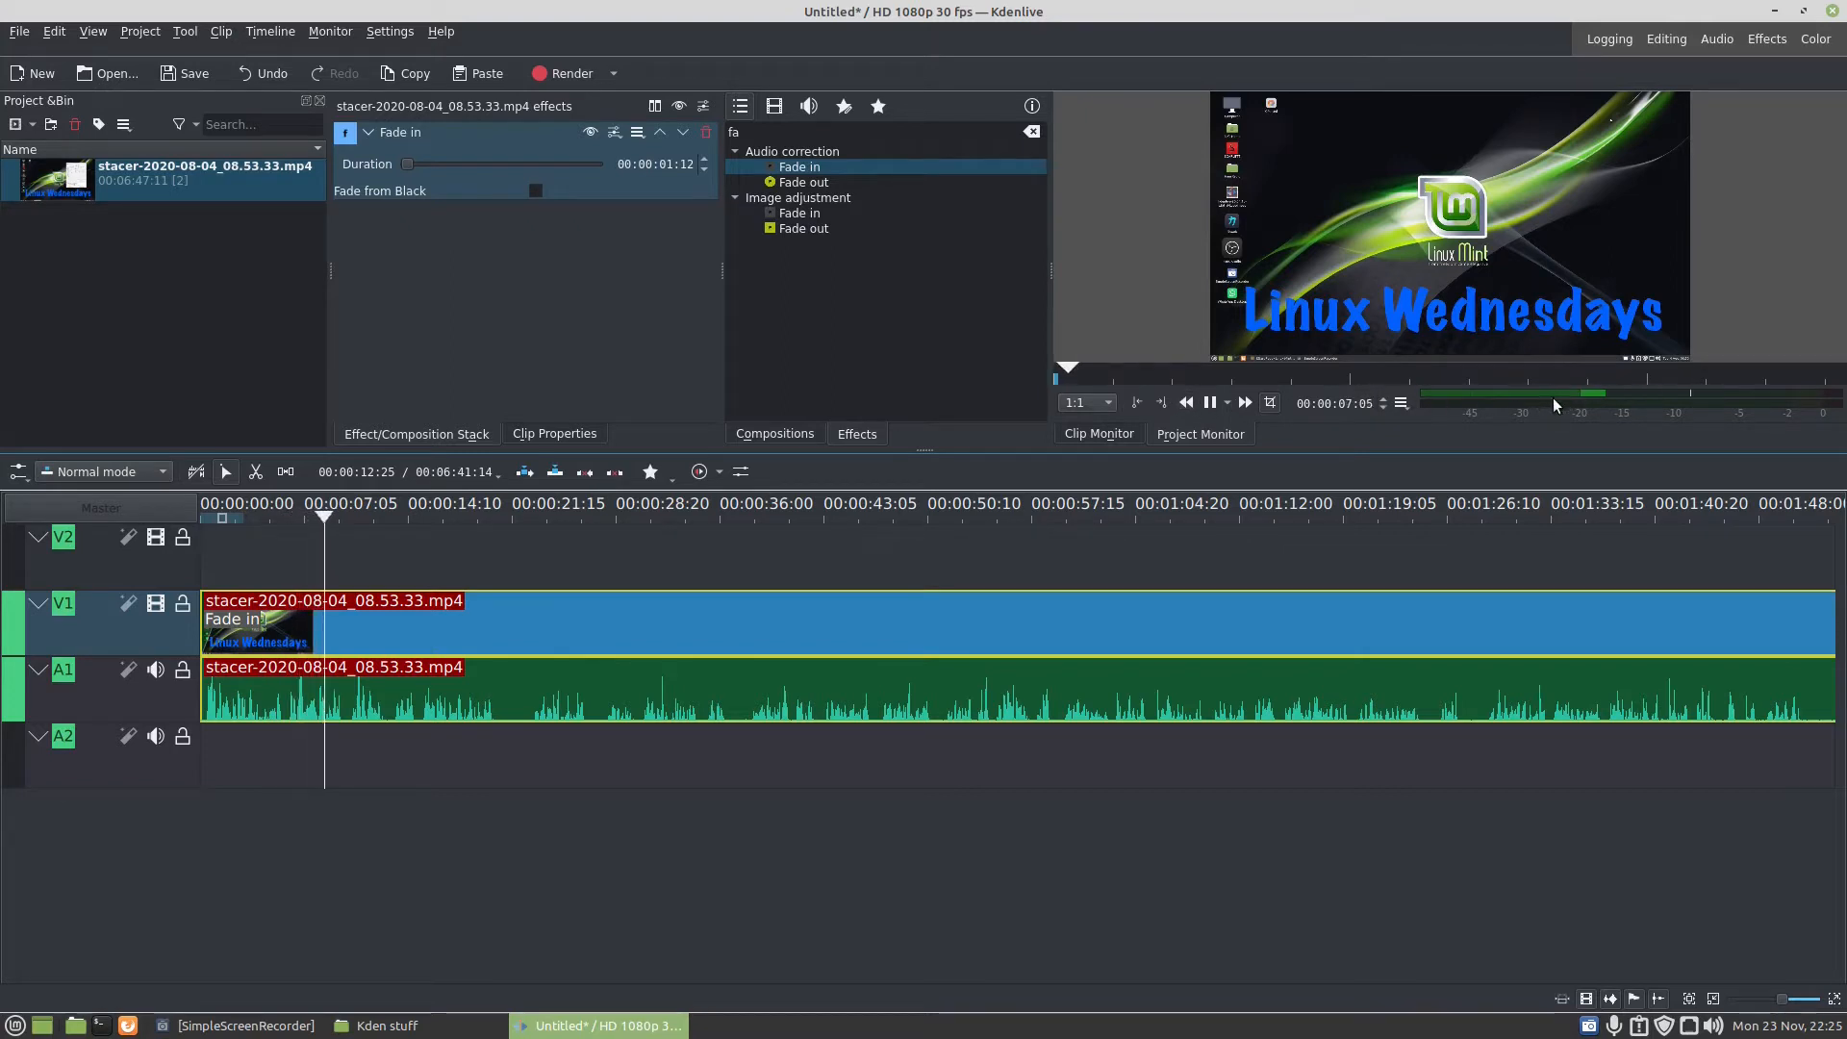
left_click(1214, 404)
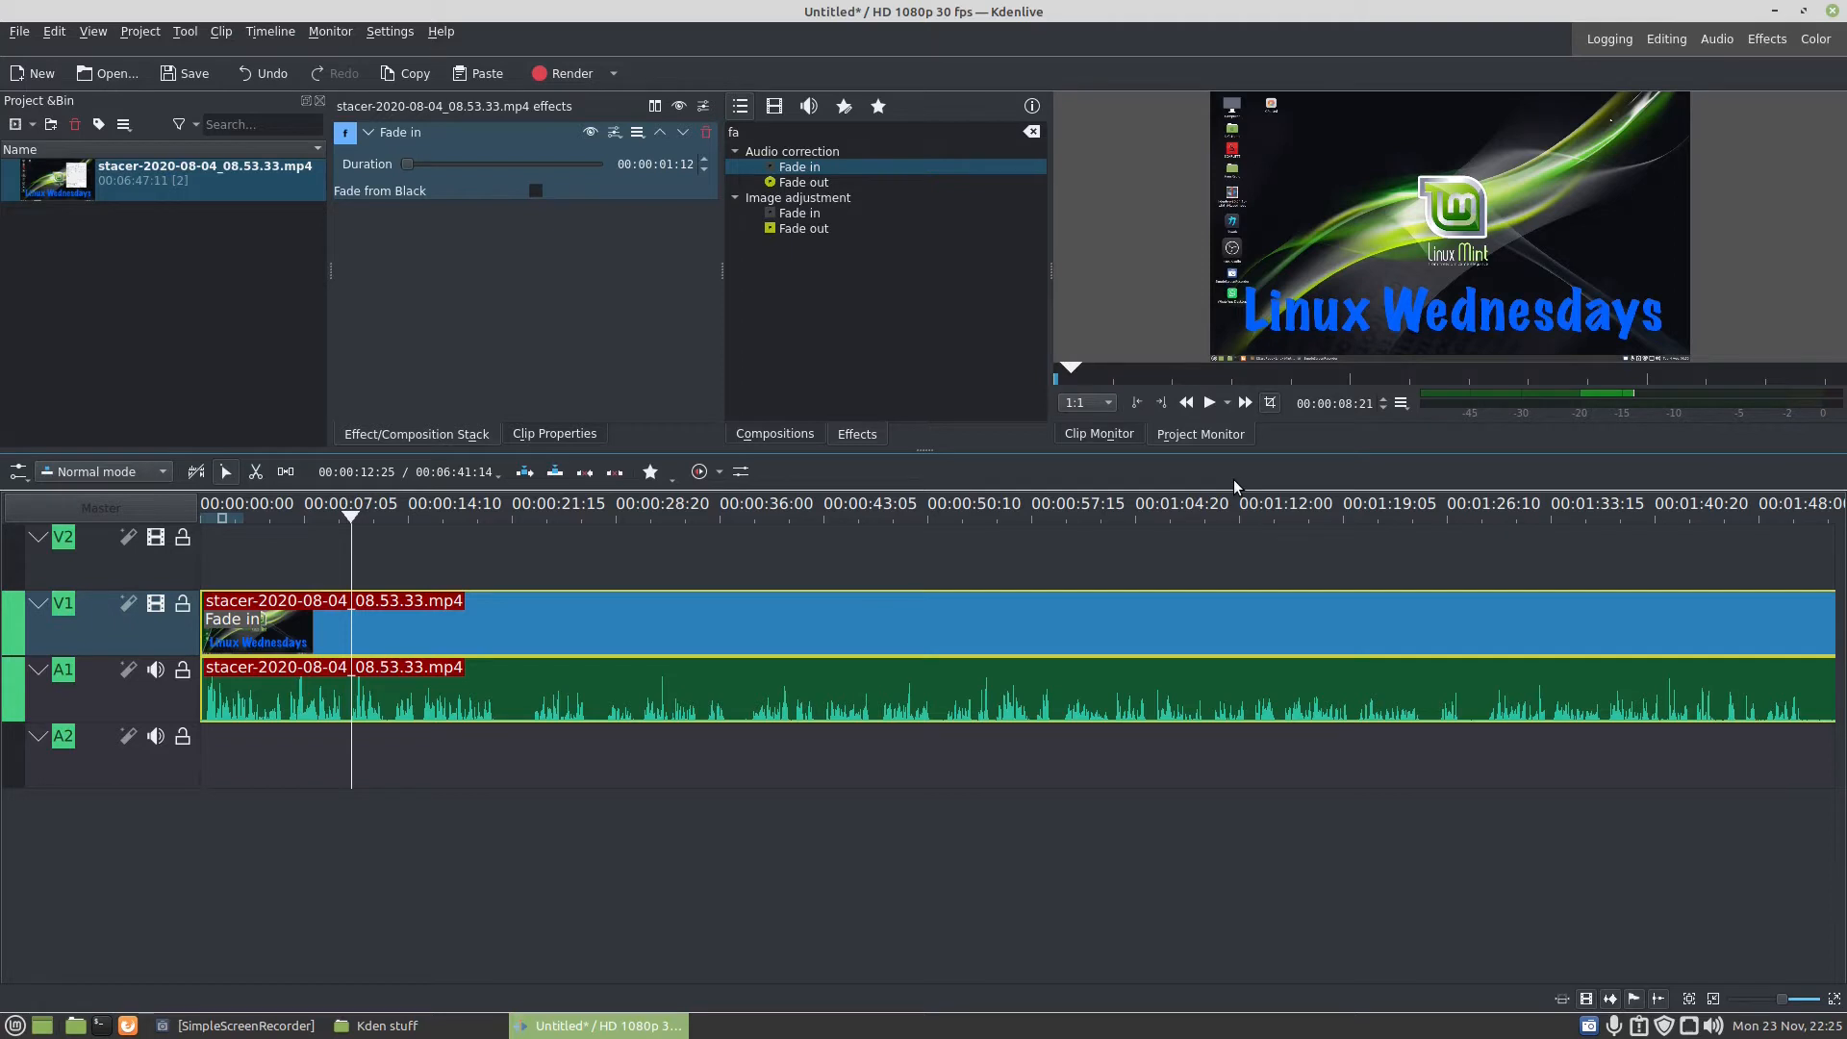
- Apply the Mono to stereo effect, from left to right, to the stacer clip's audio on A1 and play it back
left_click(760, 129)
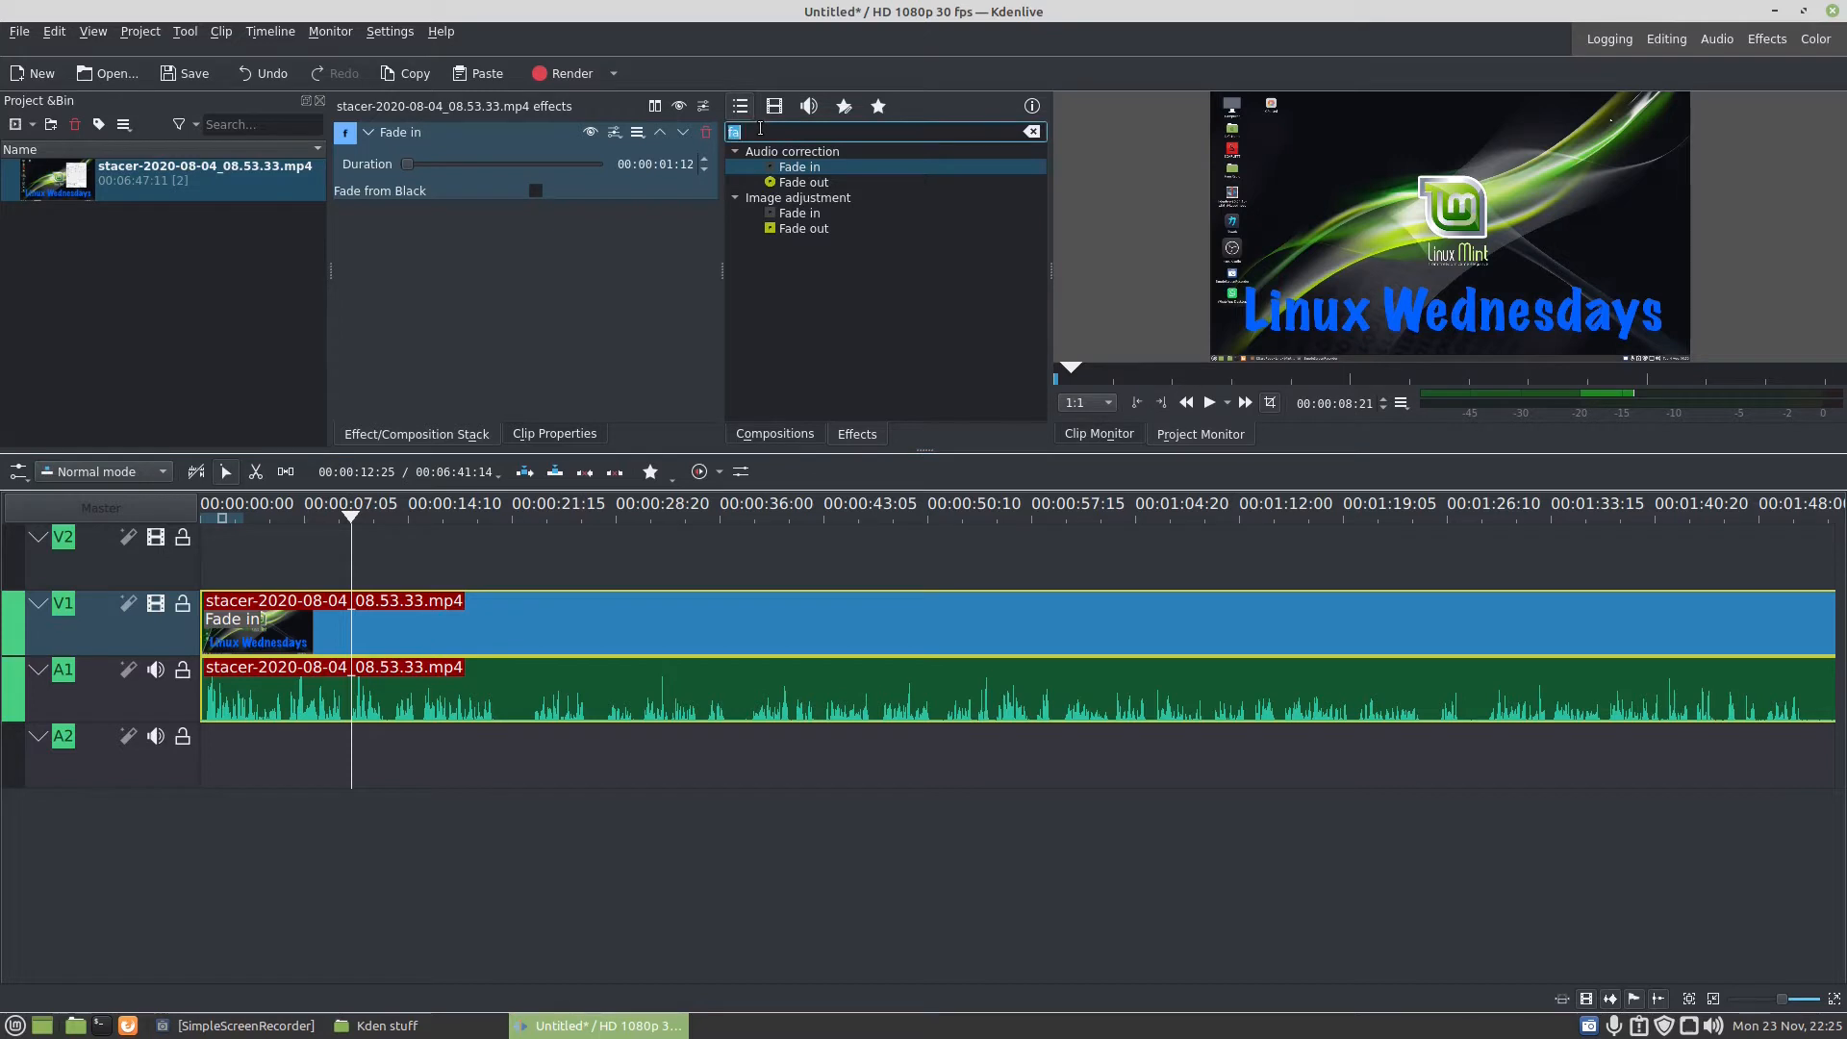
type("STER")
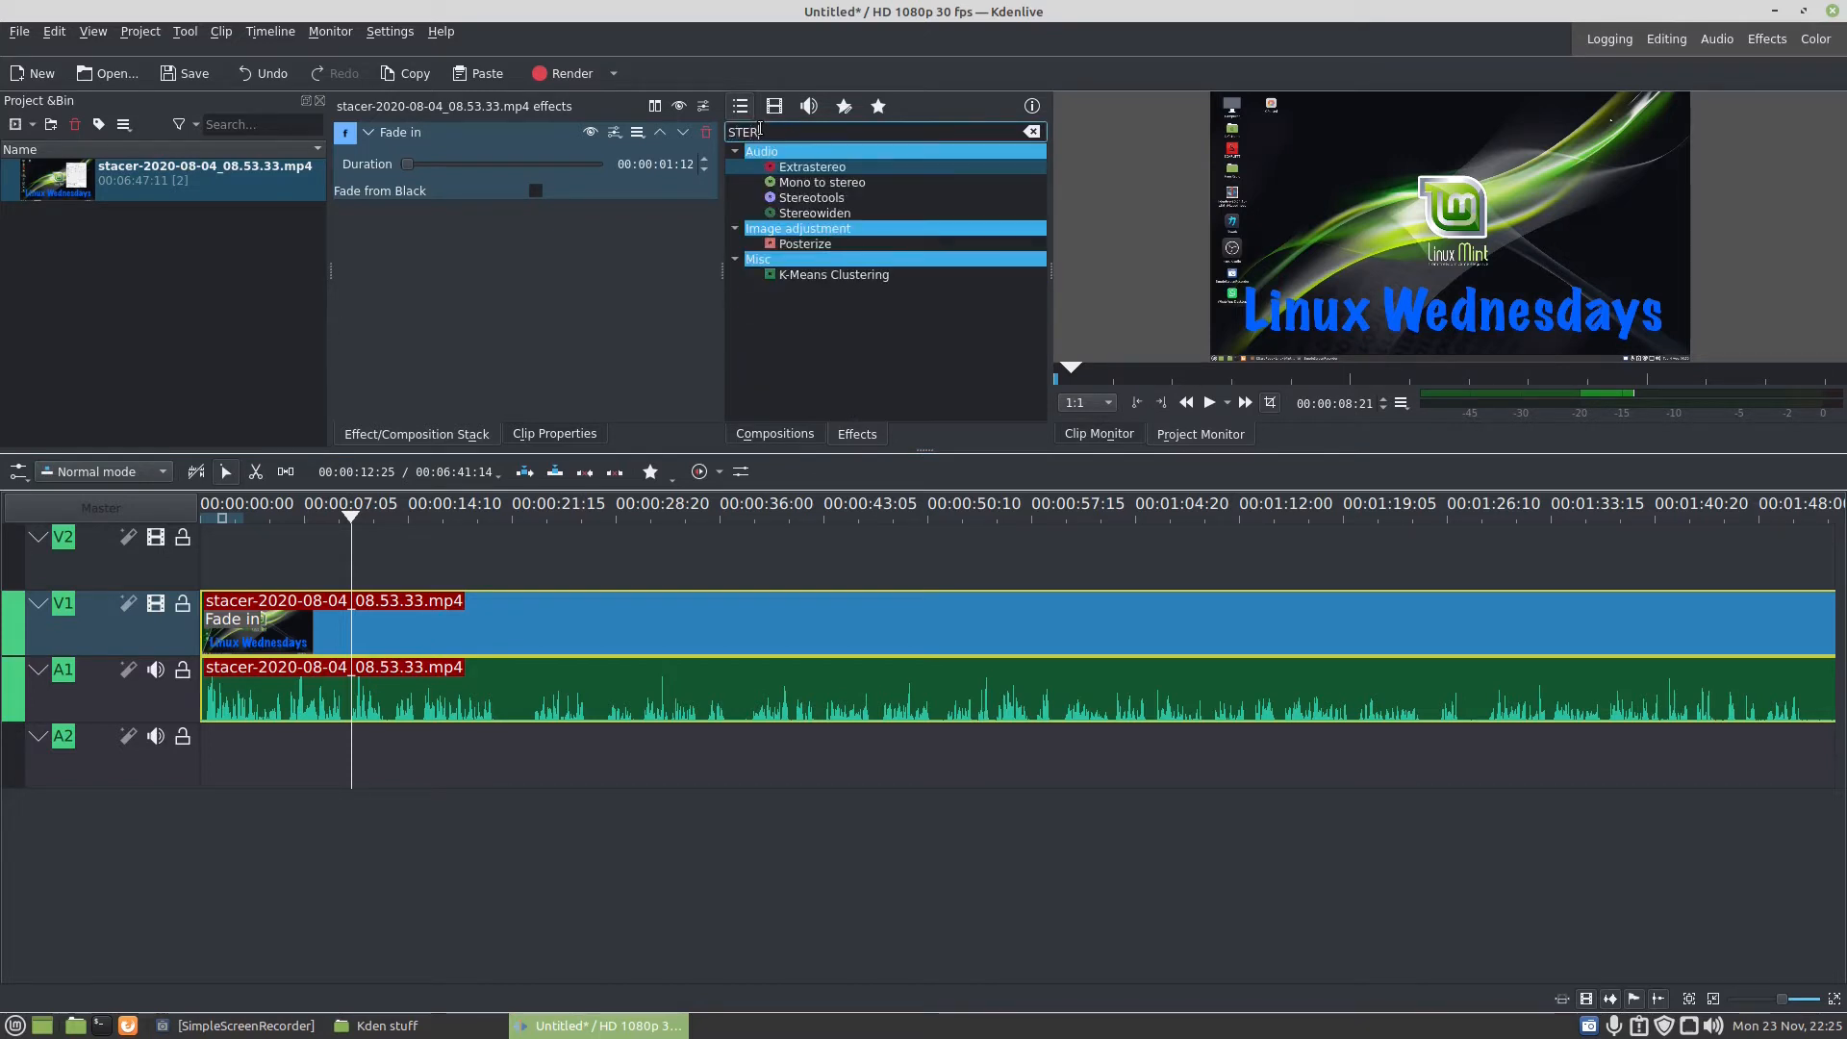
type("EO")
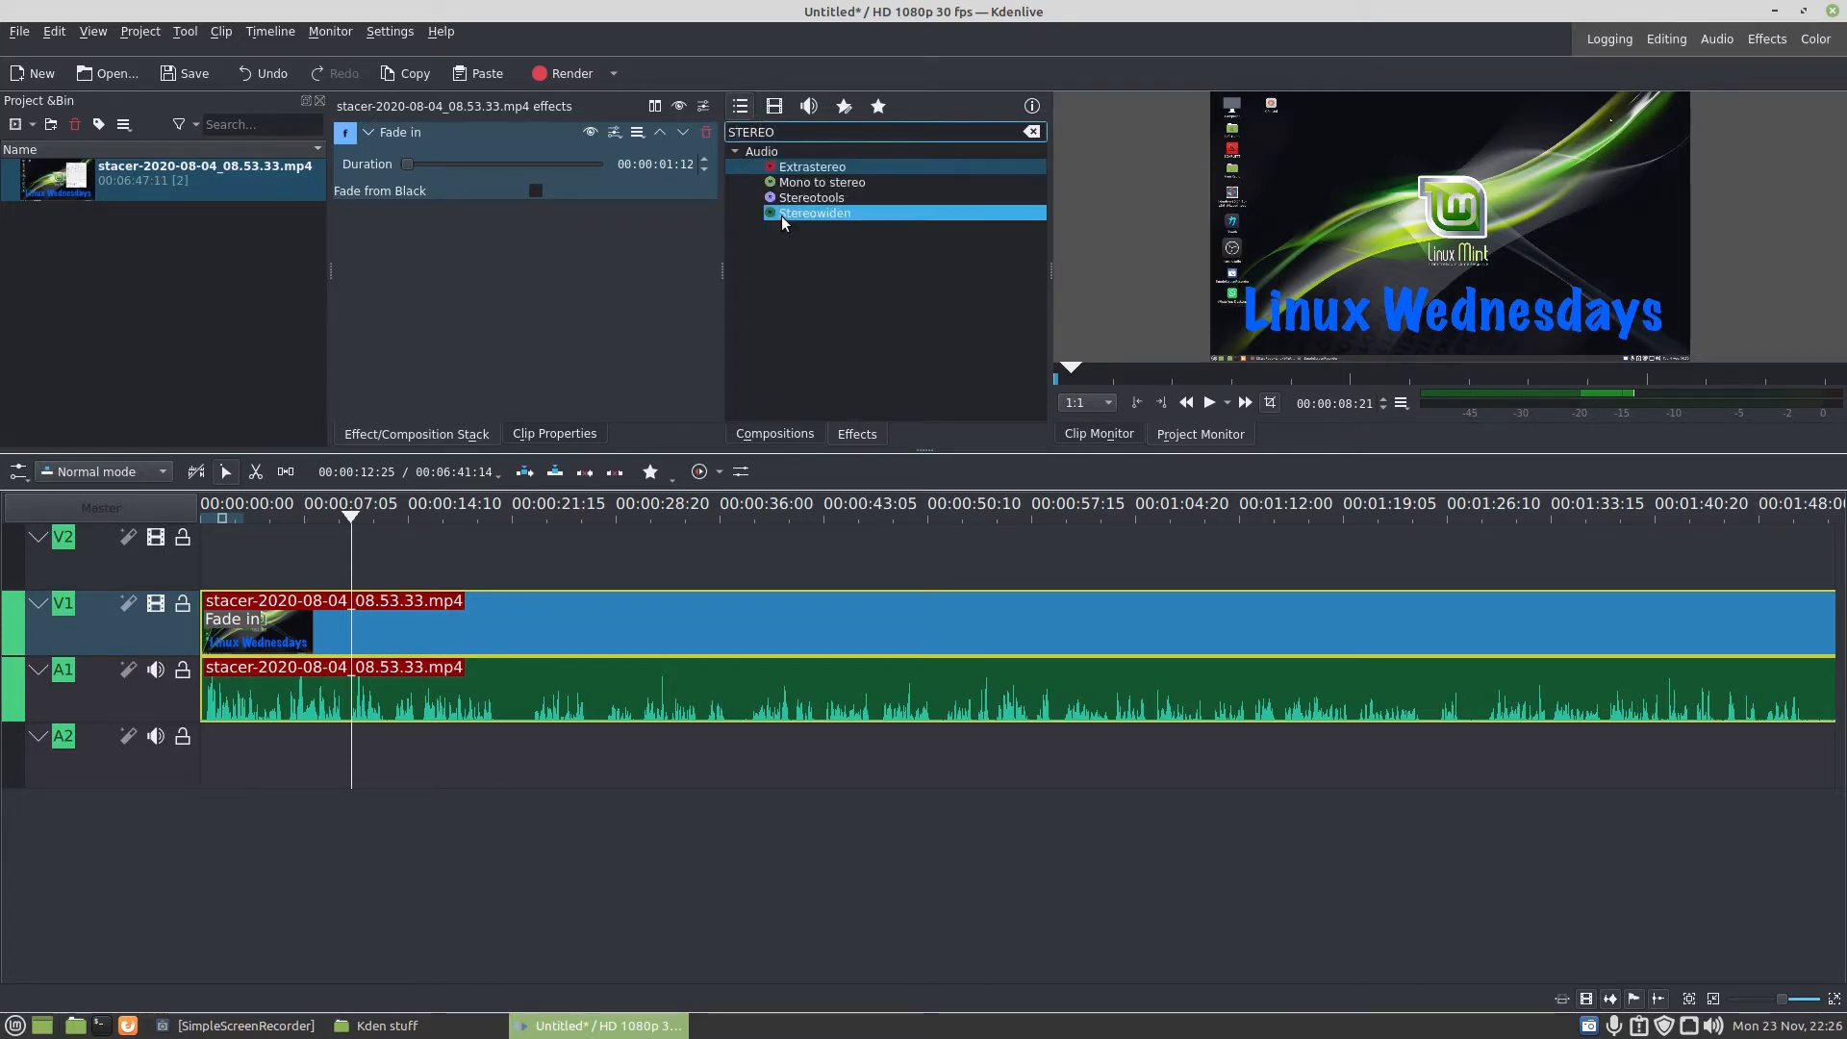
left_click(808, 182)
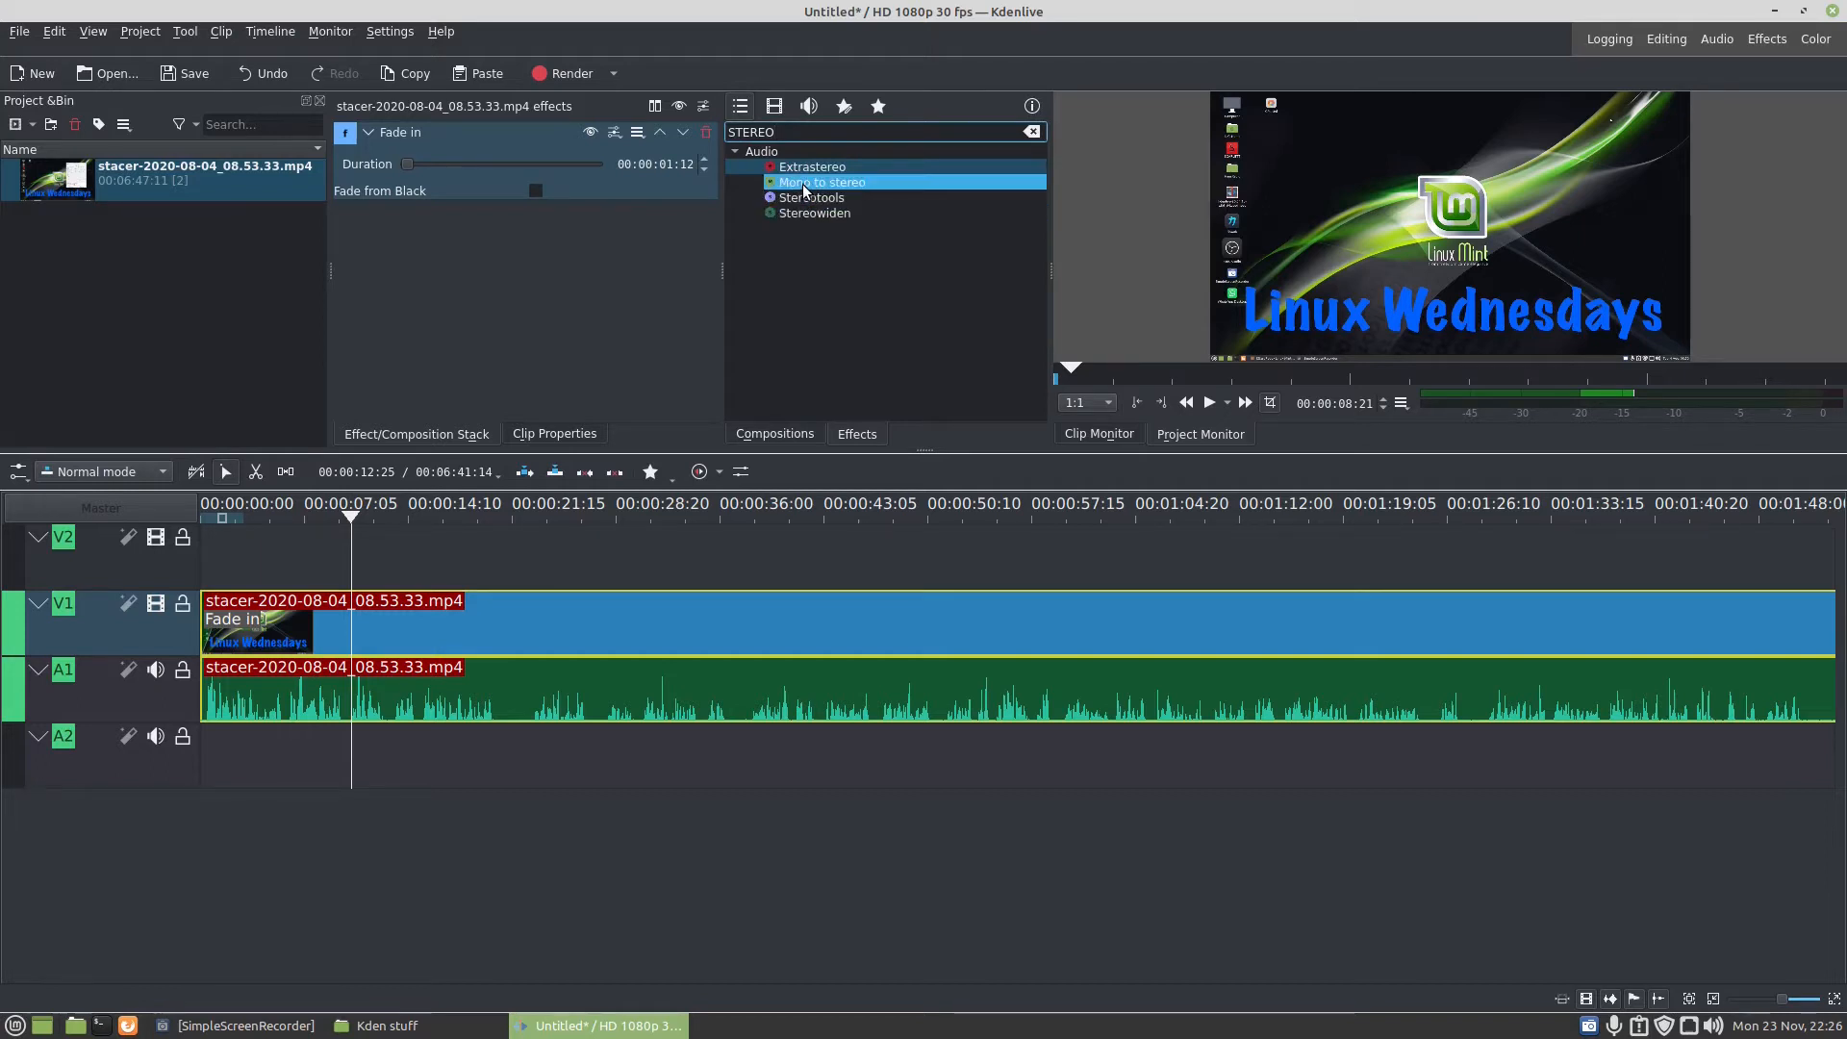
left_click_drag(806, 185, 217, 701)
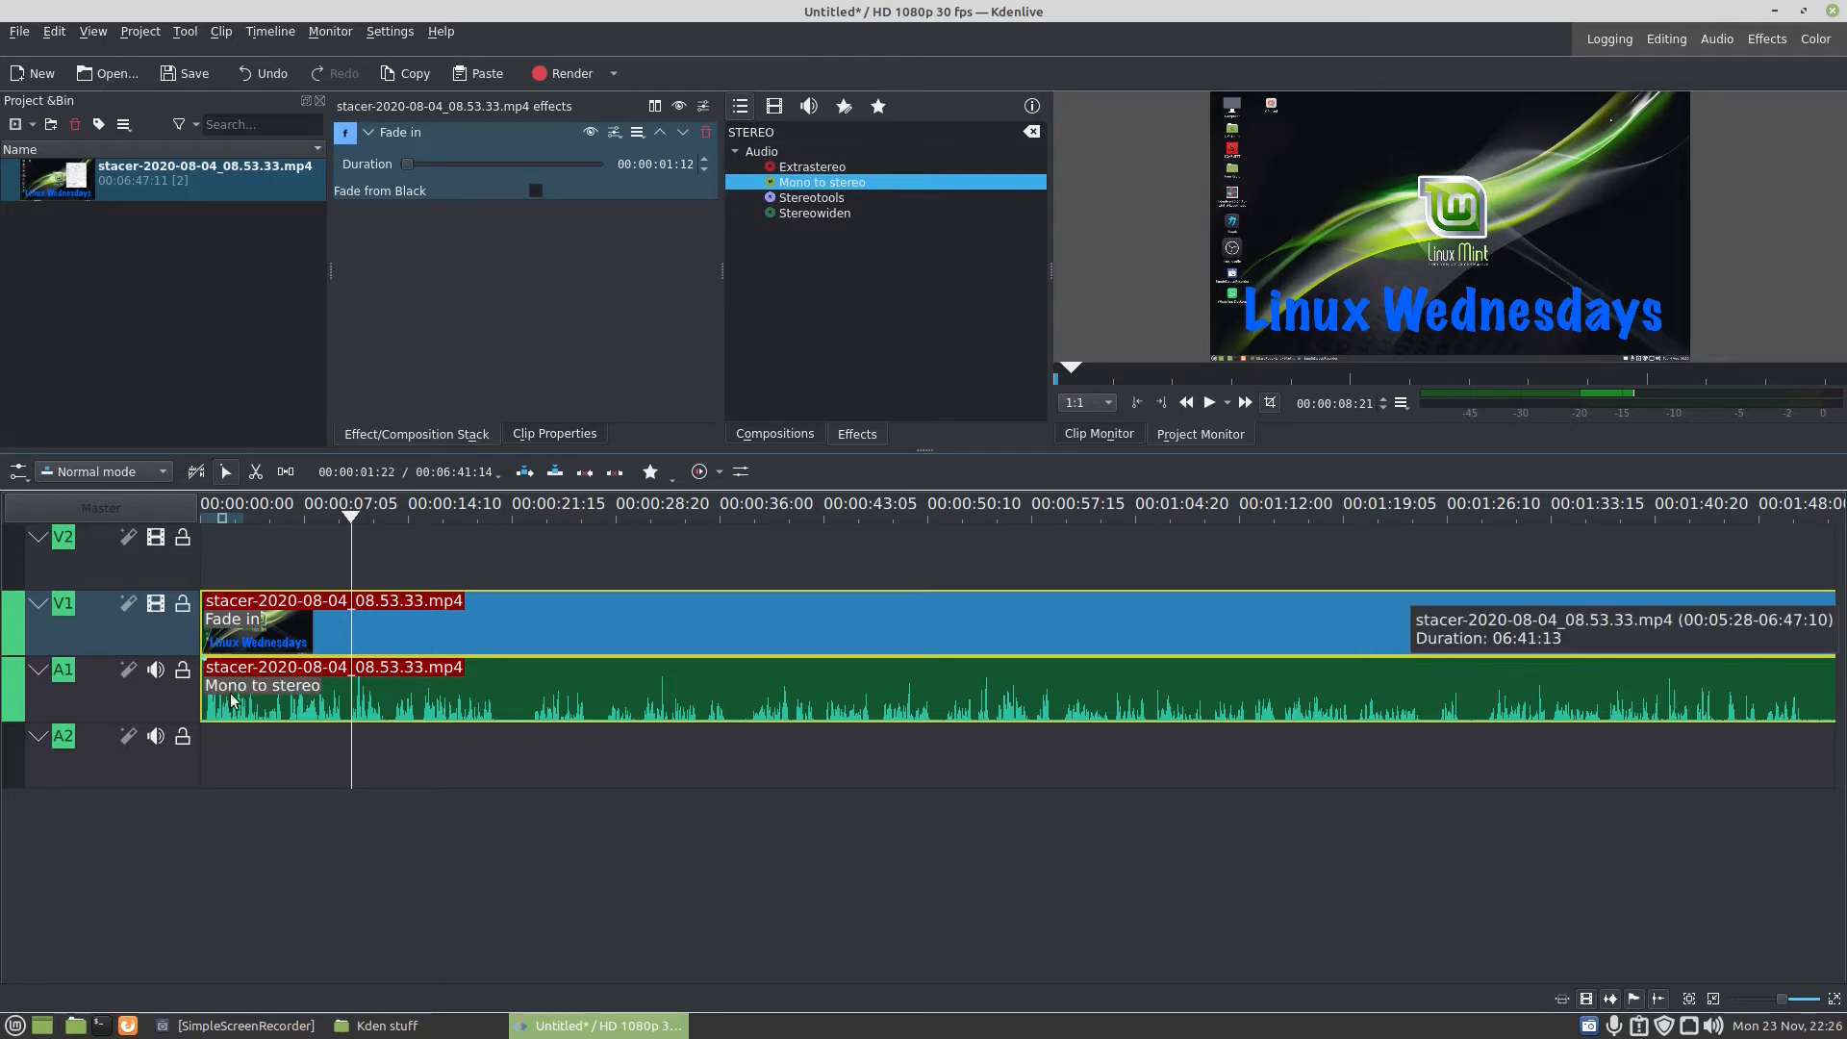
left_click(231, 688)
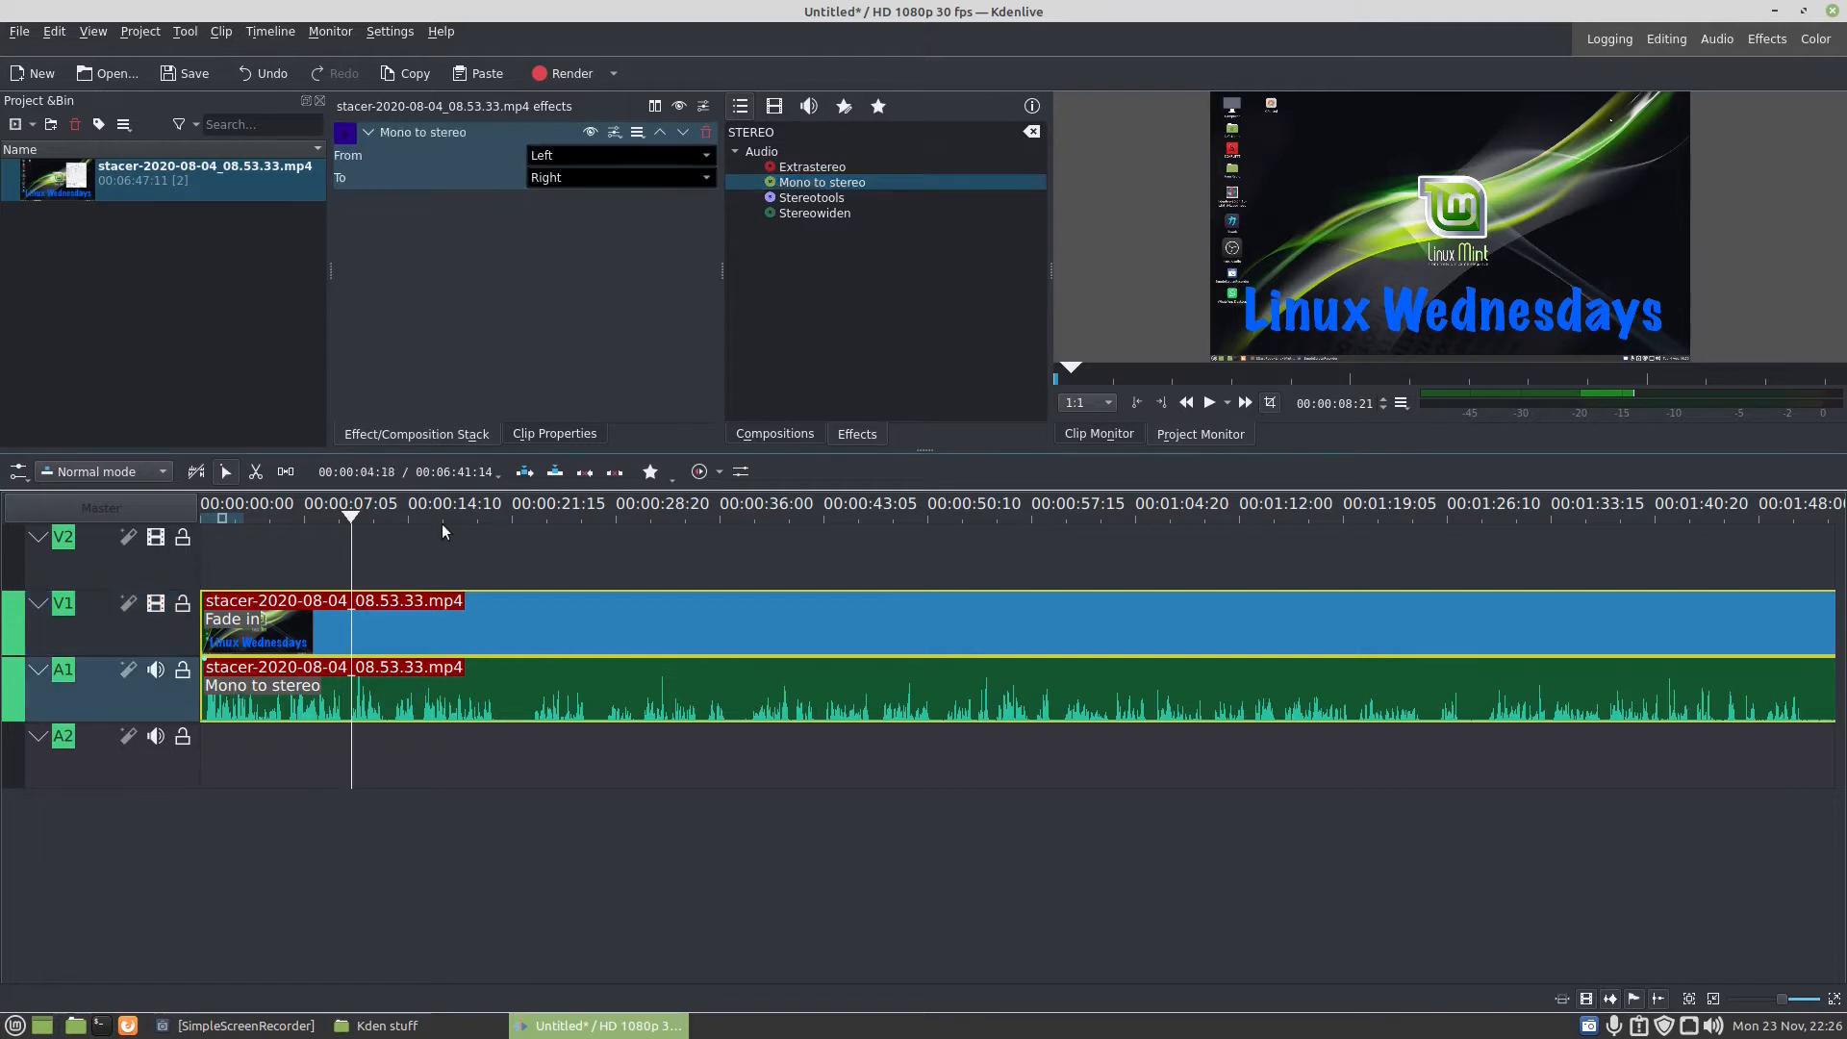
left_click(1205, 399)
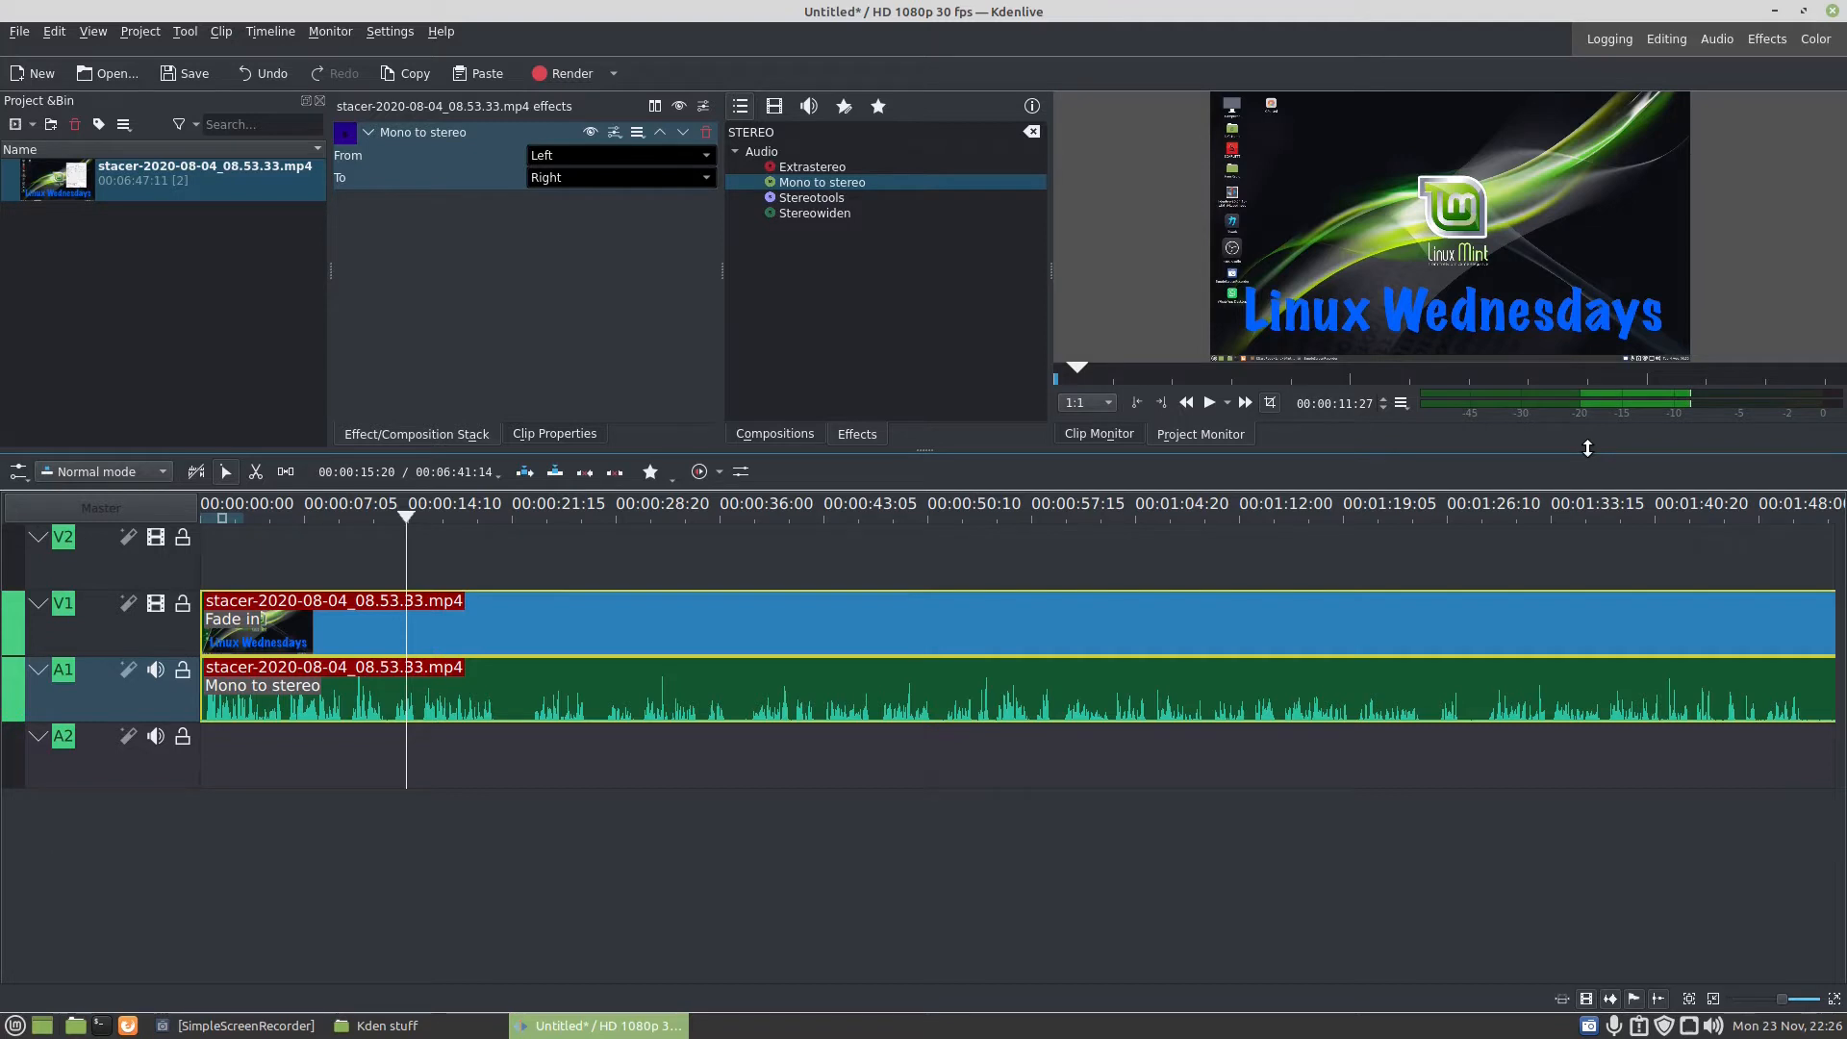
- Import the y2mate.com Green Screen Subscribe Button video from the Kden stuff folder into the project bin
left_click(33, 126)
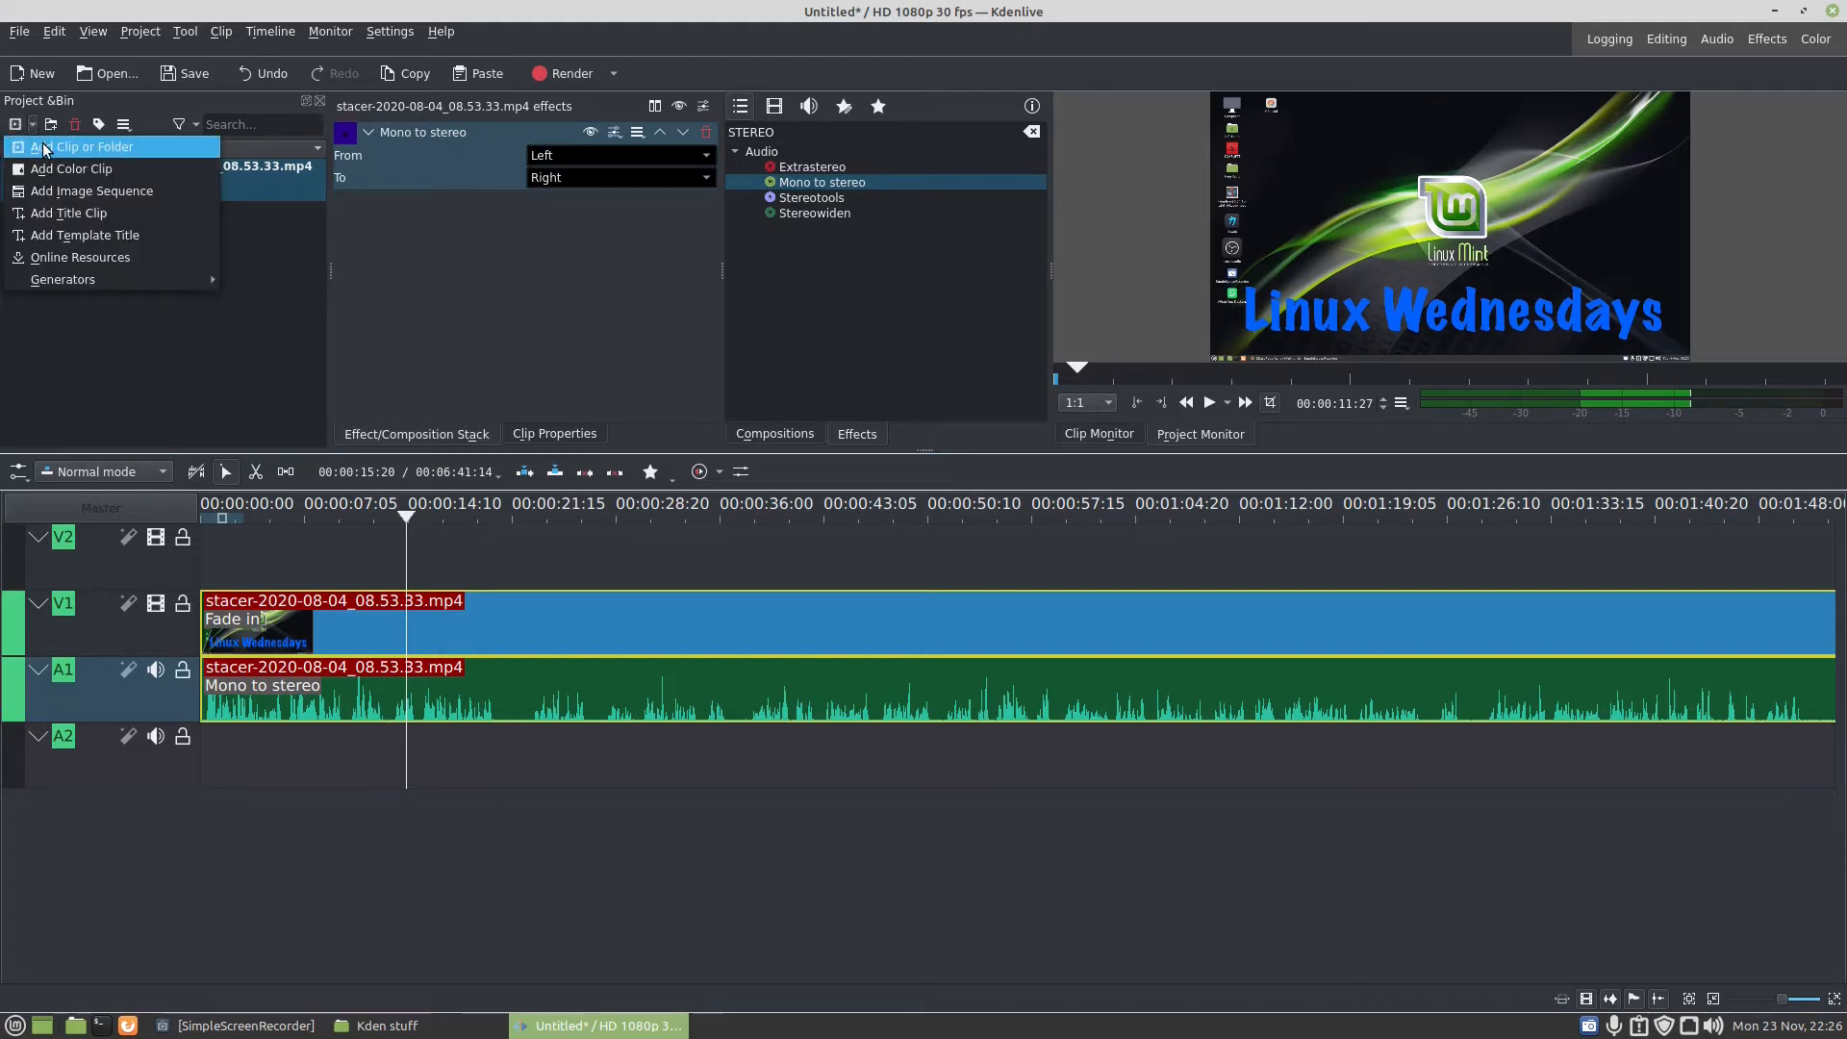
left_click(46, 149)
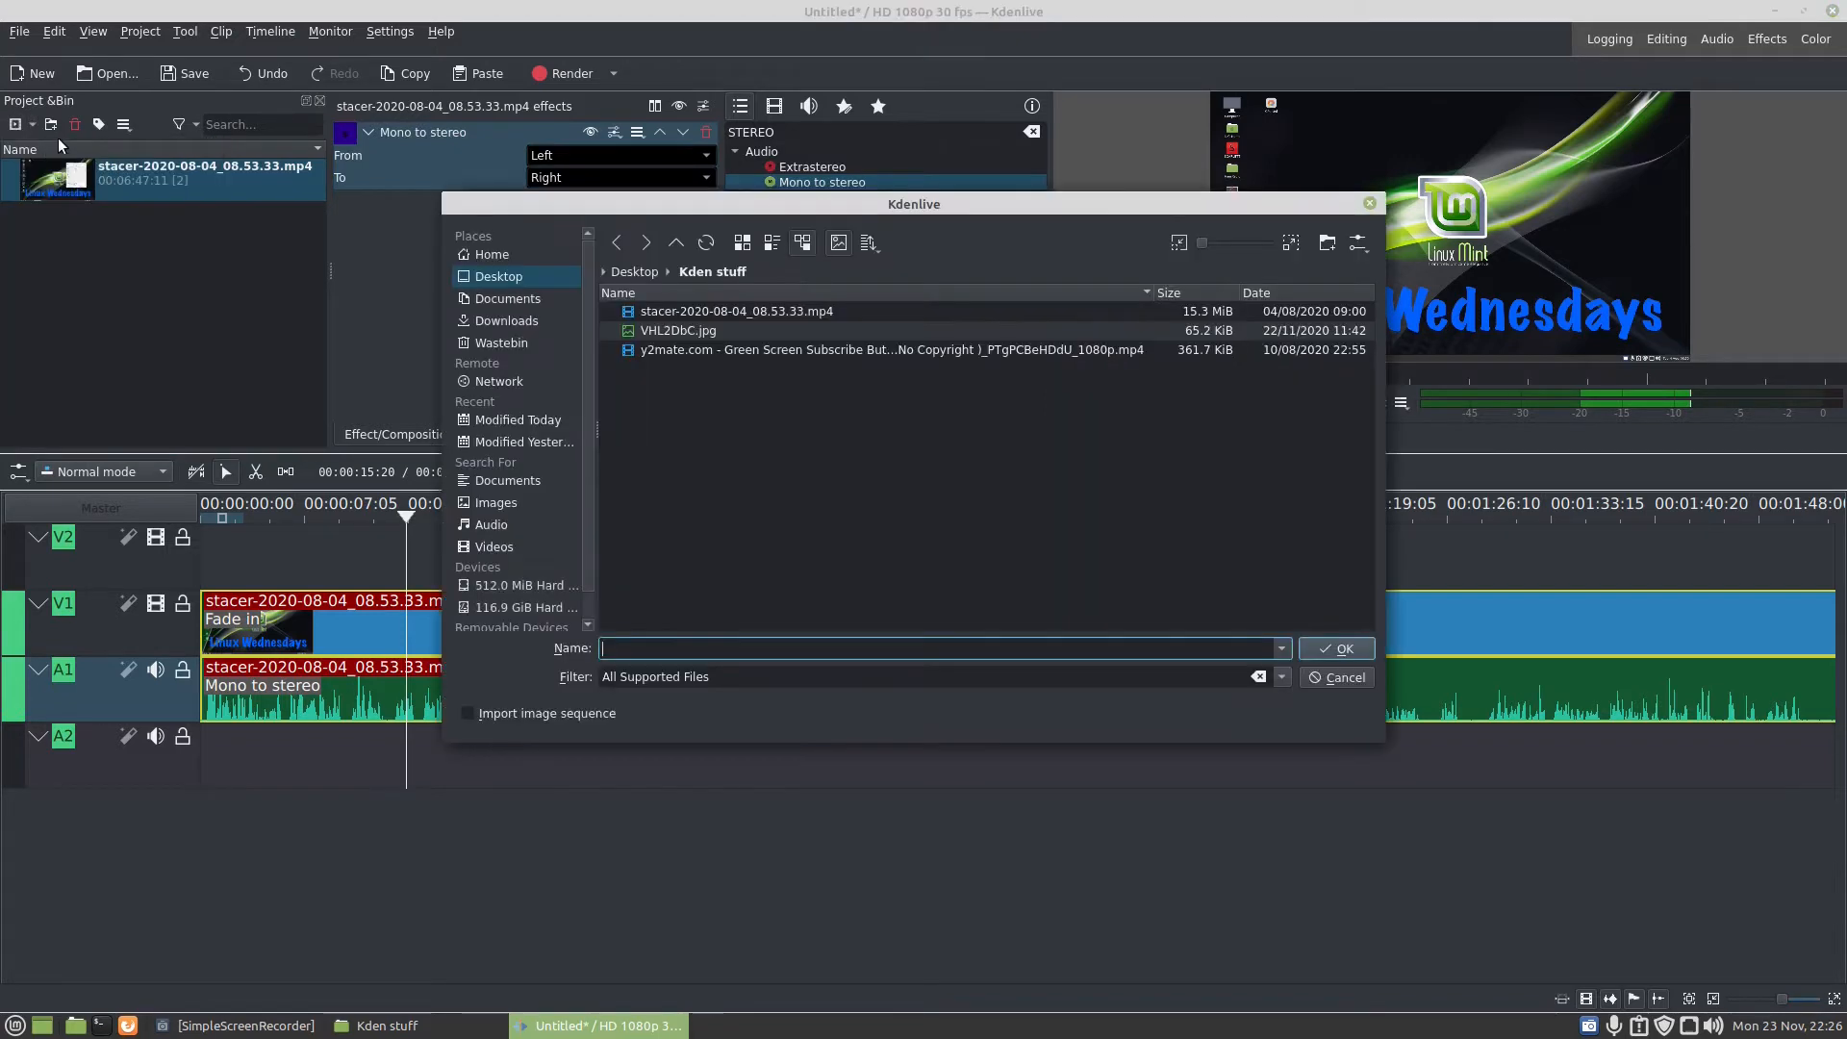
left_click(723, 344)
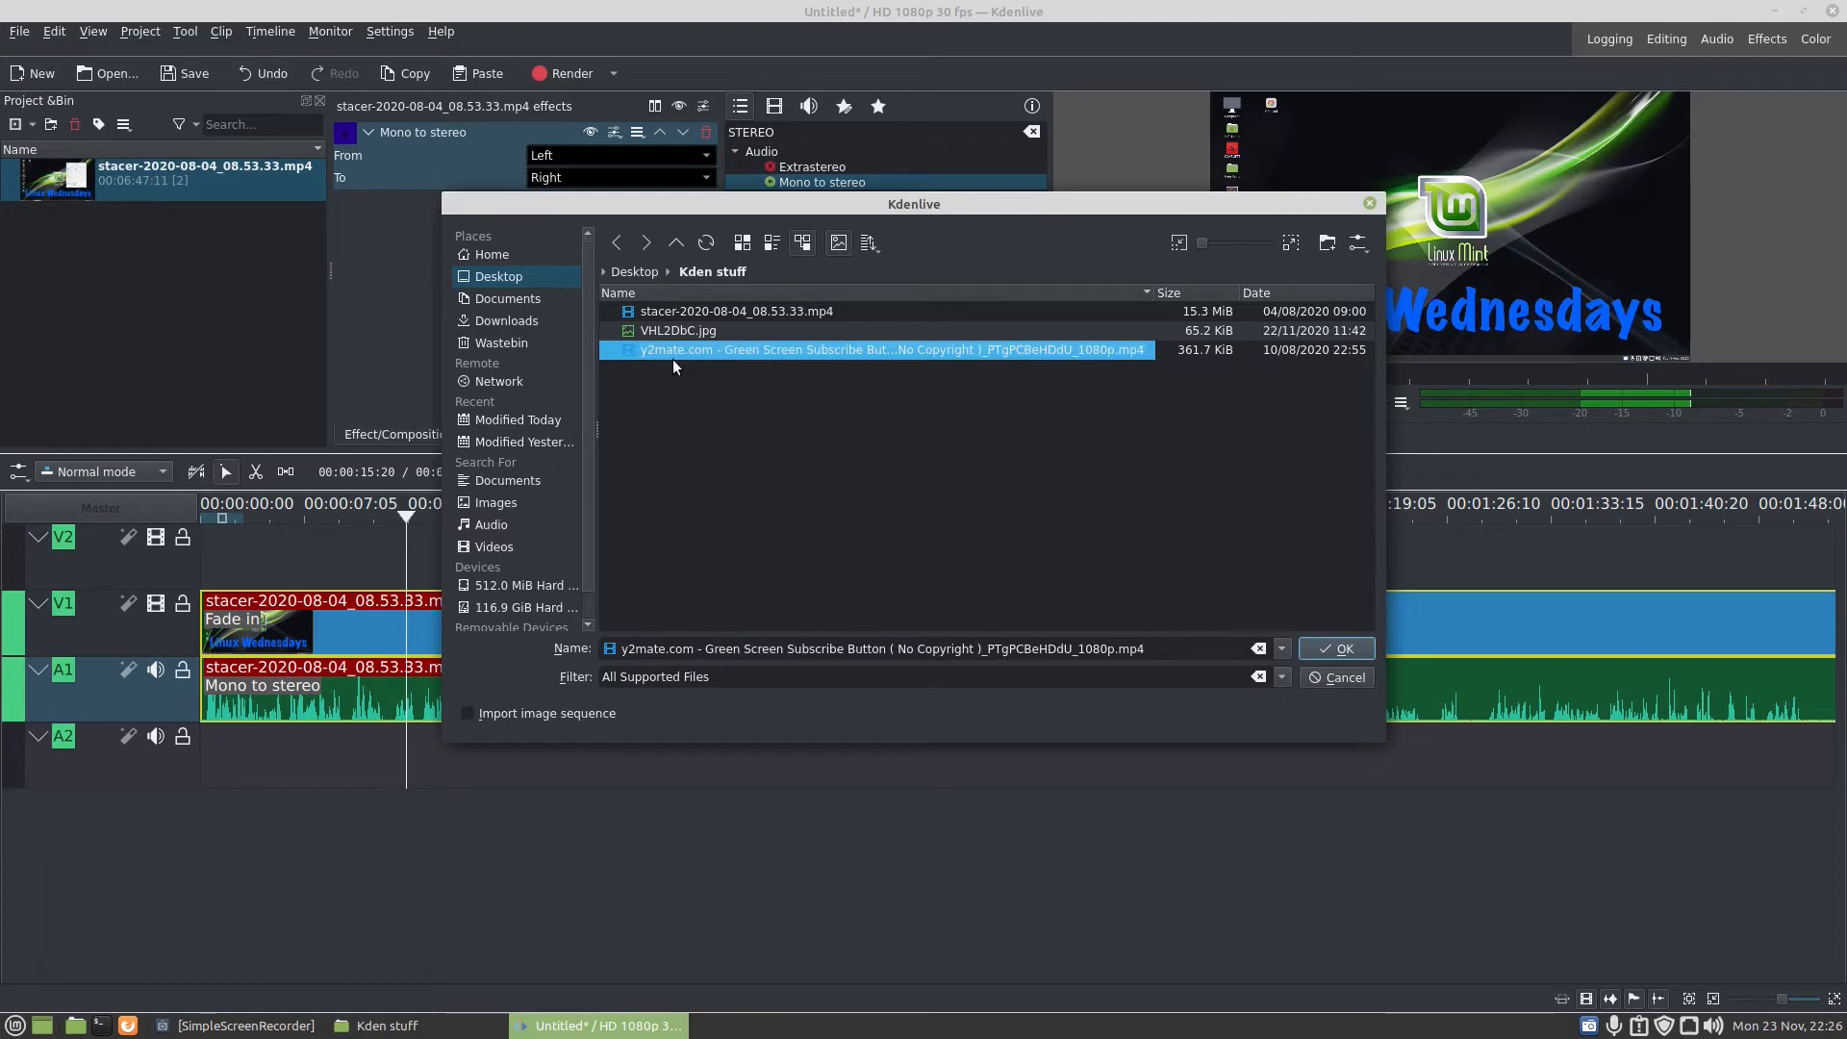
left_click(1345, 641)
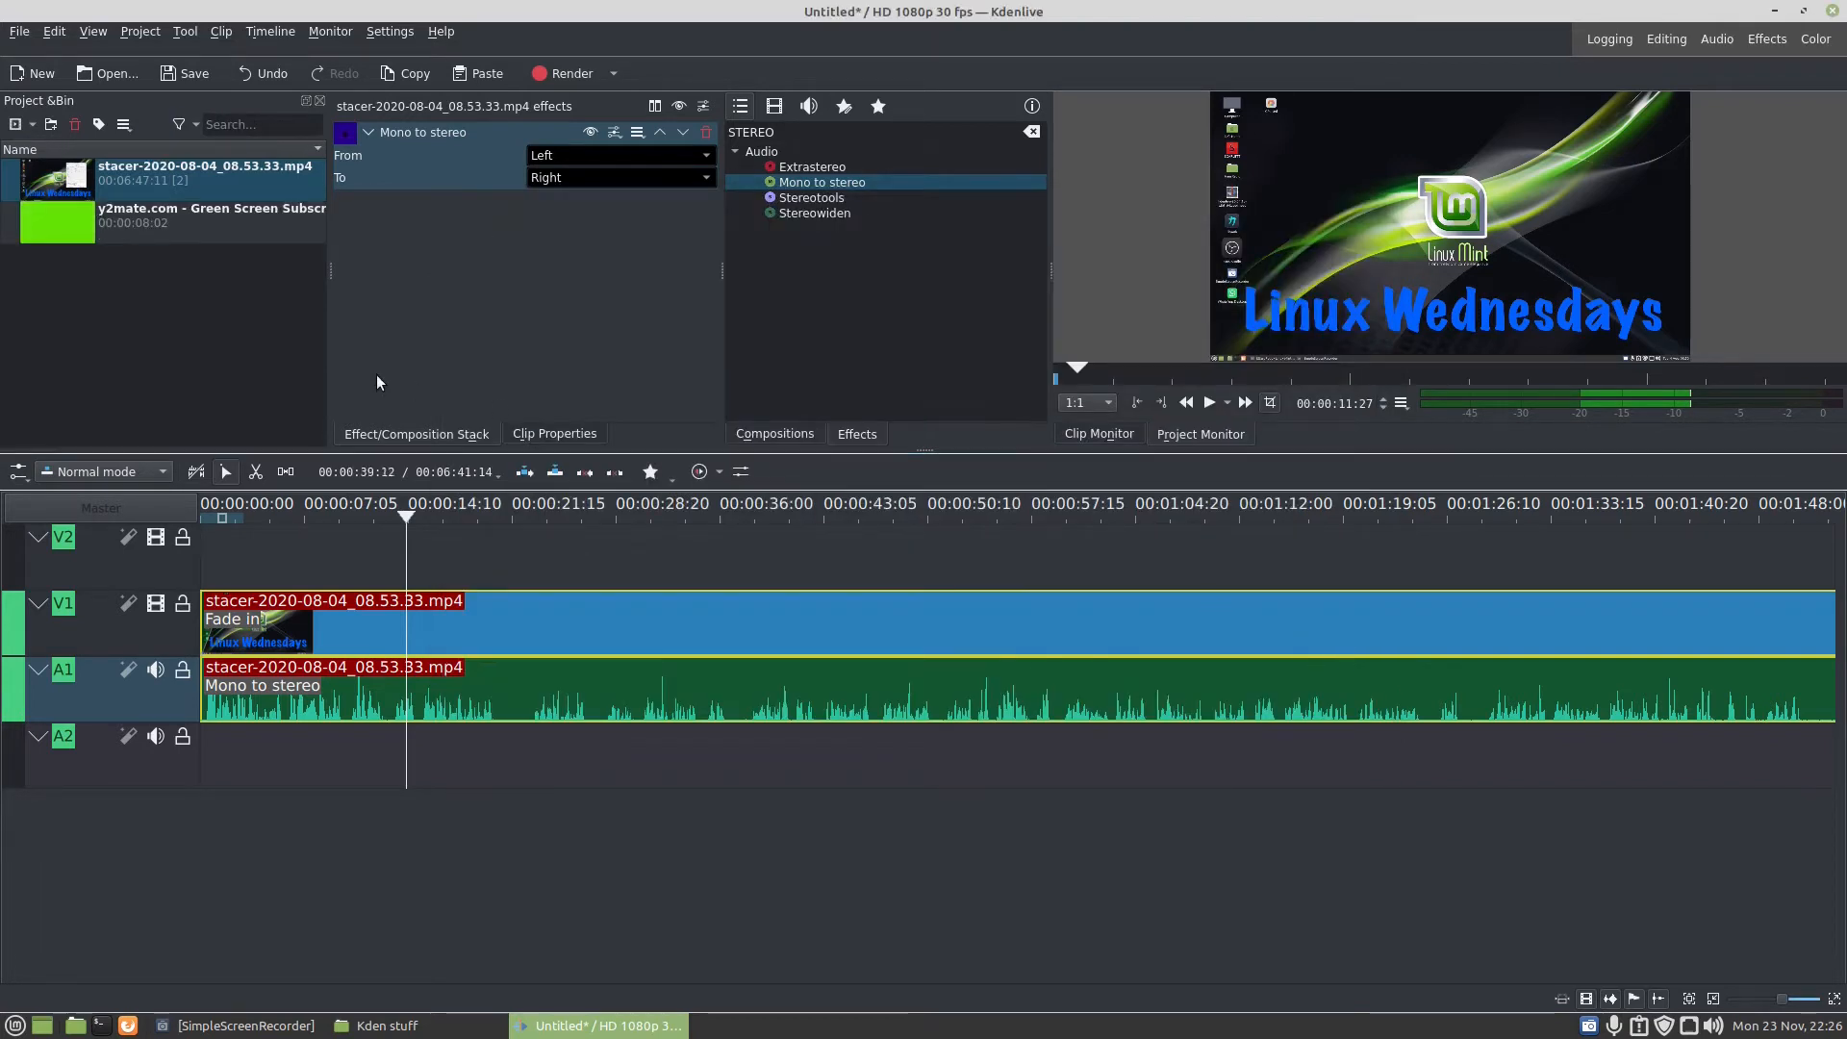
- Place the green screen subscribe clip on track V2 at about 48 seconds and play the timeline from its start
left_click_drag(56, 216, 1028, 541)
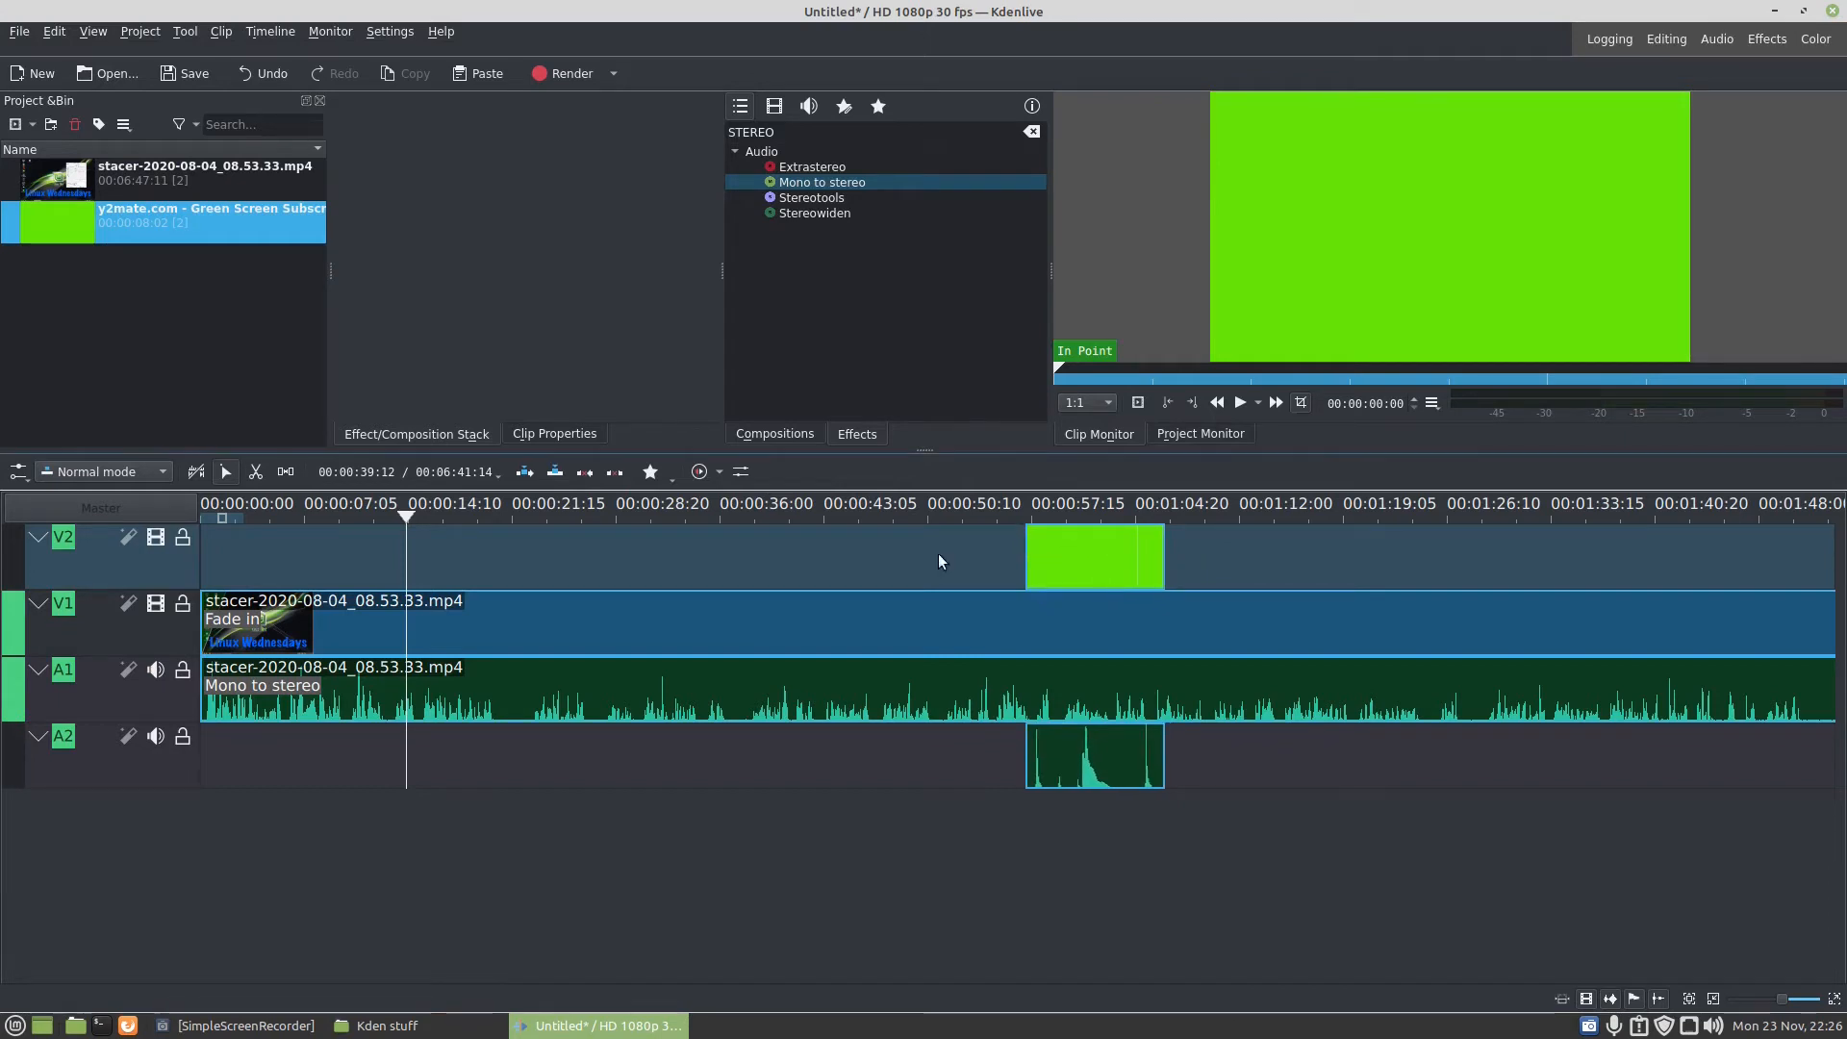
left_click_drag(407, 515, 1025, 521)
left_click(1209, 403)
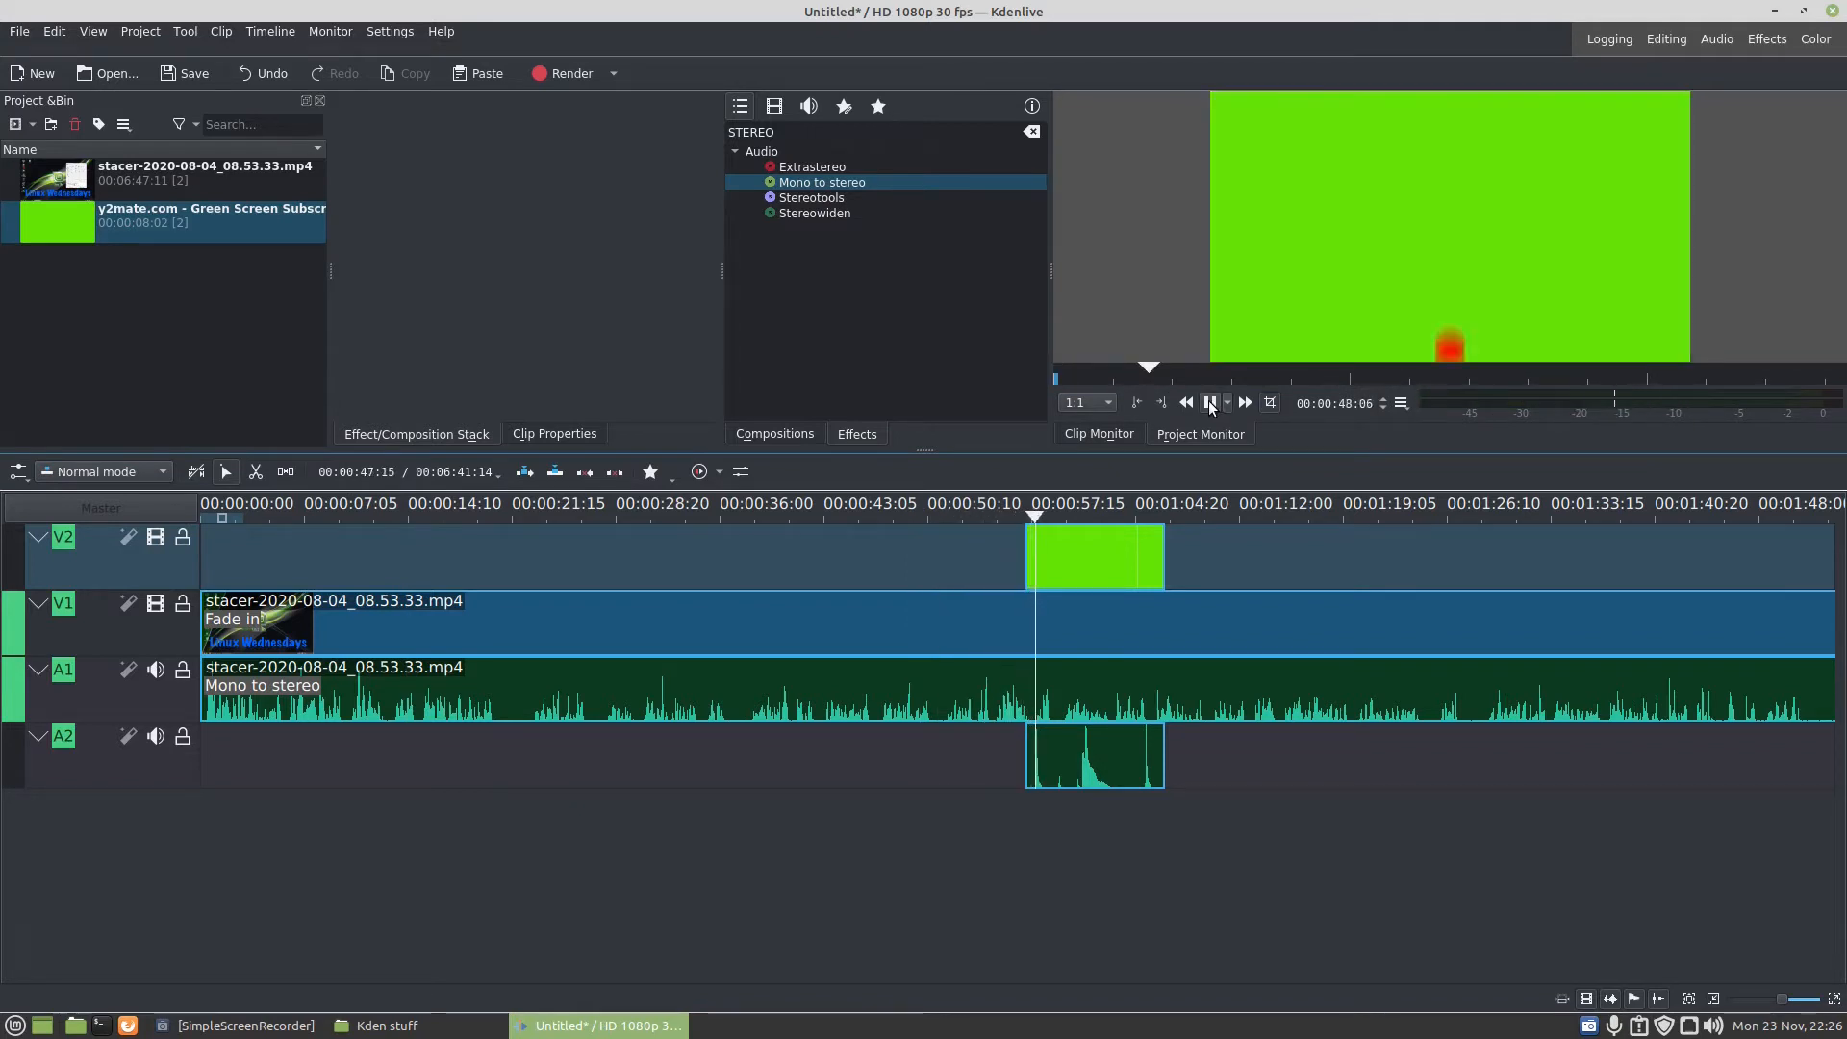
- Stop playback and apply the Chroma Key: Basic effect to the green screen subscribe clip on V2
left_click(1210, 403)
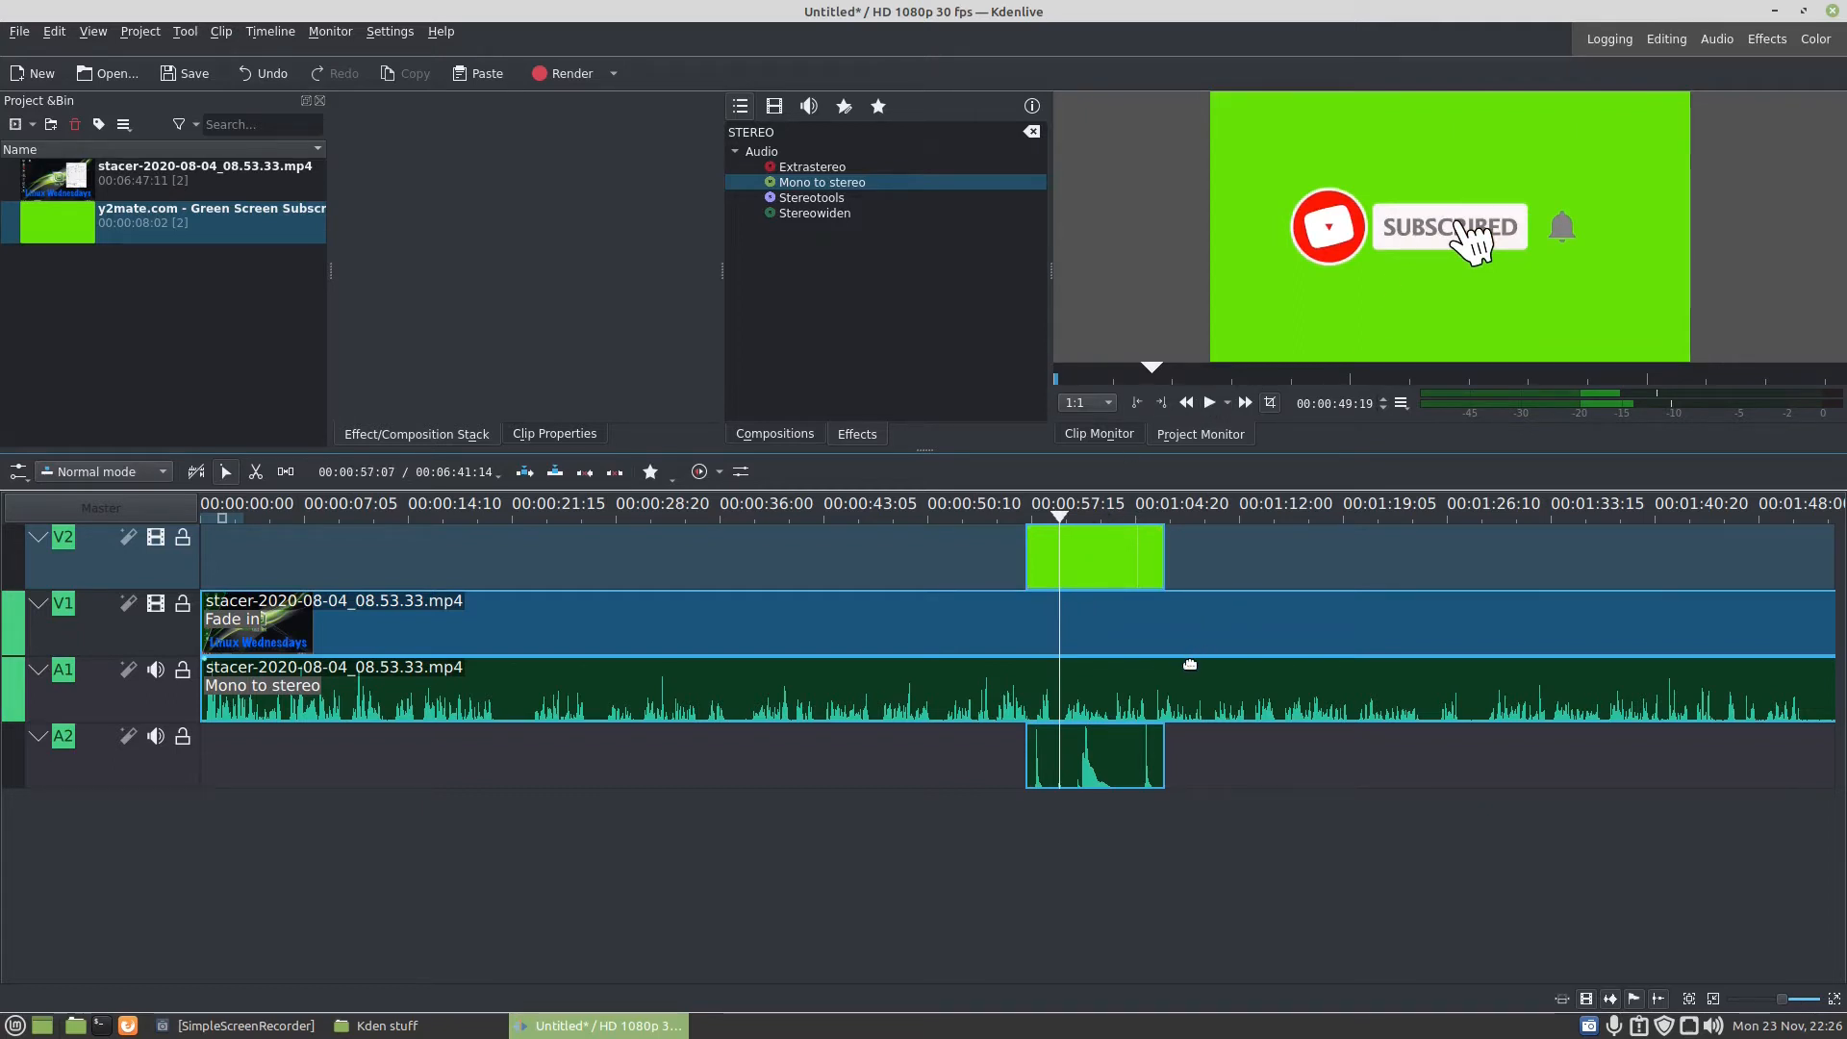
left_click(792, 154)
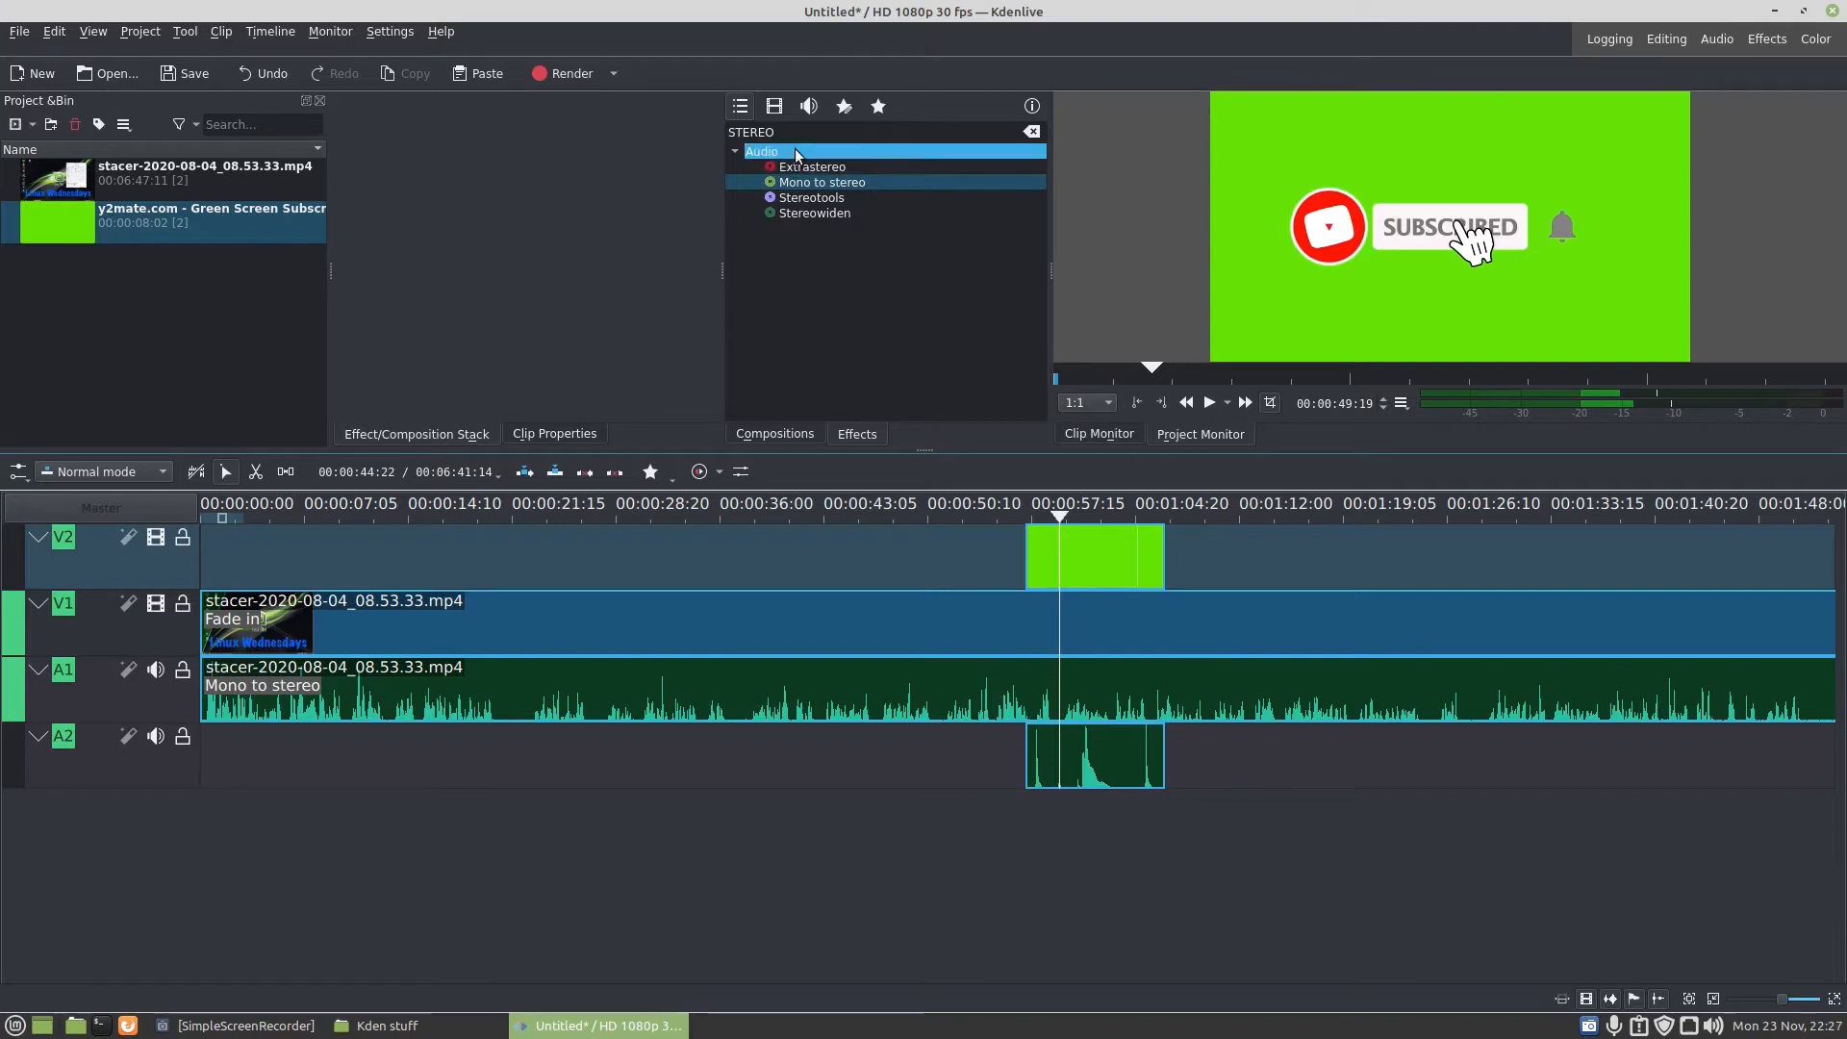
double_click(798, 130)
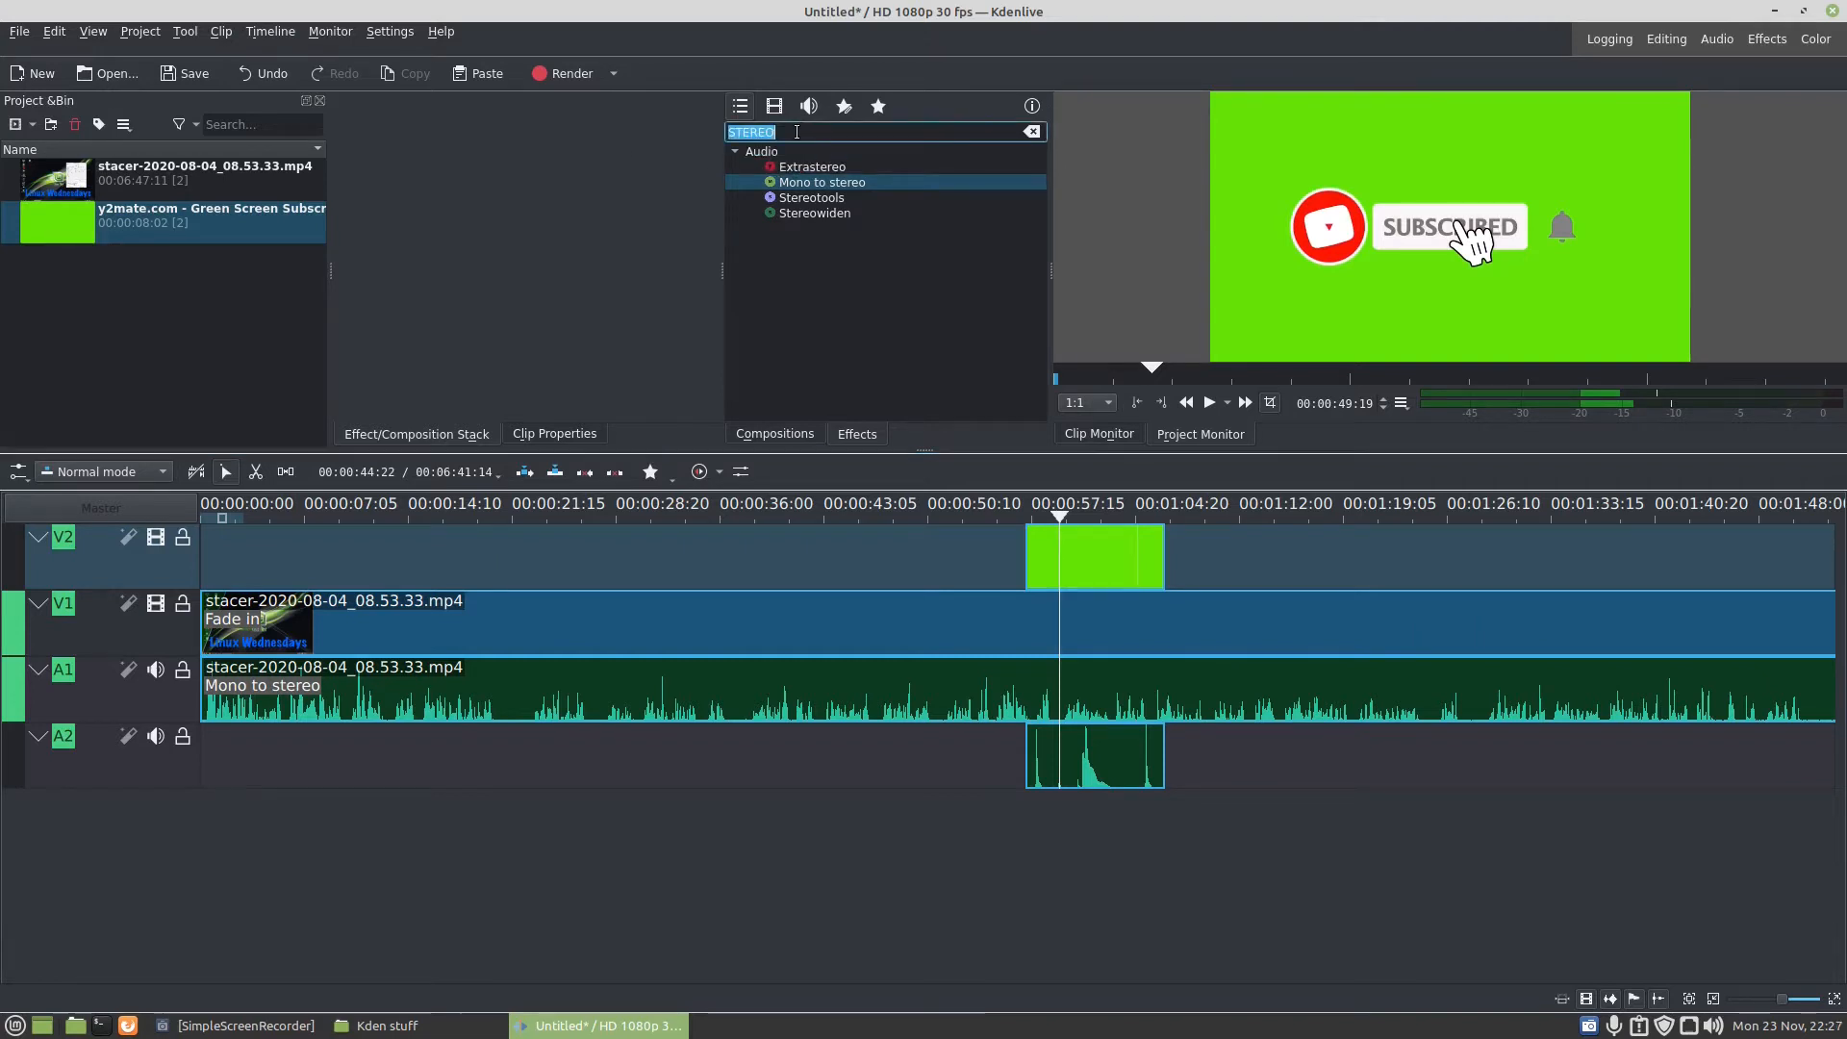
type("CHROMA")
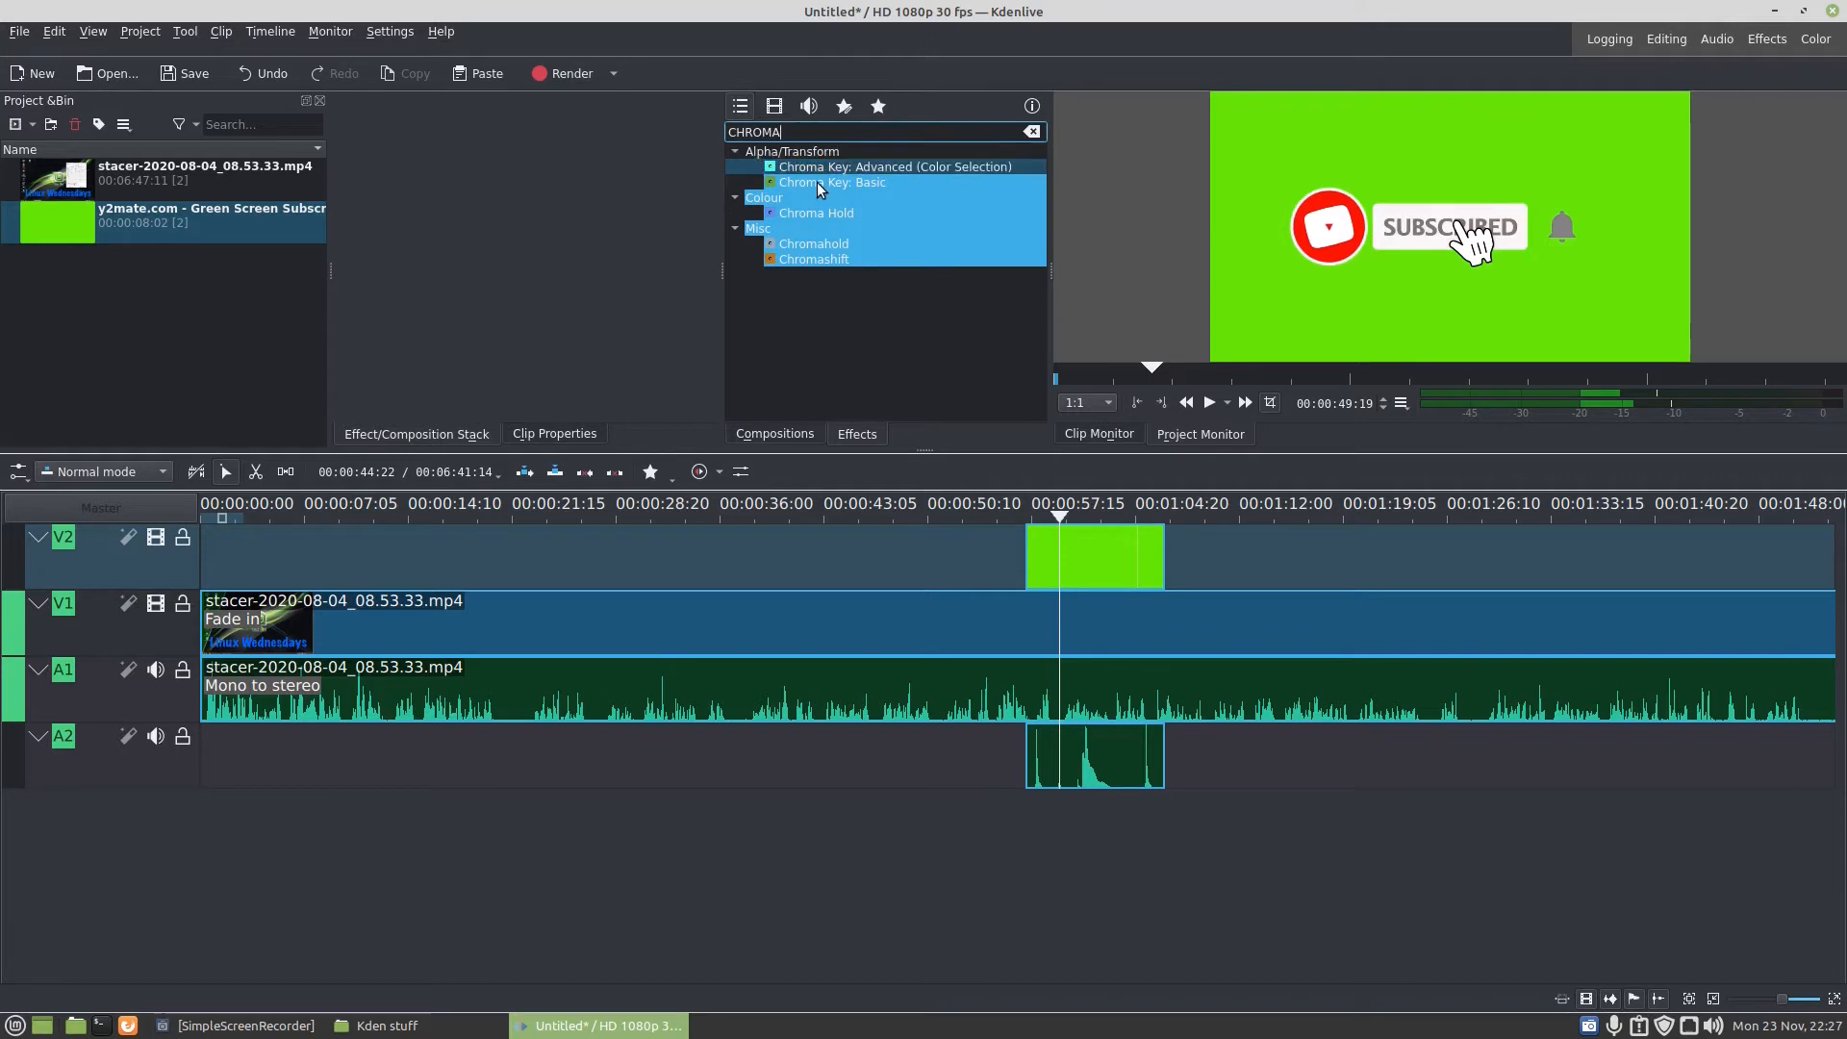
left_click_drag(820, 188, 860, 196)
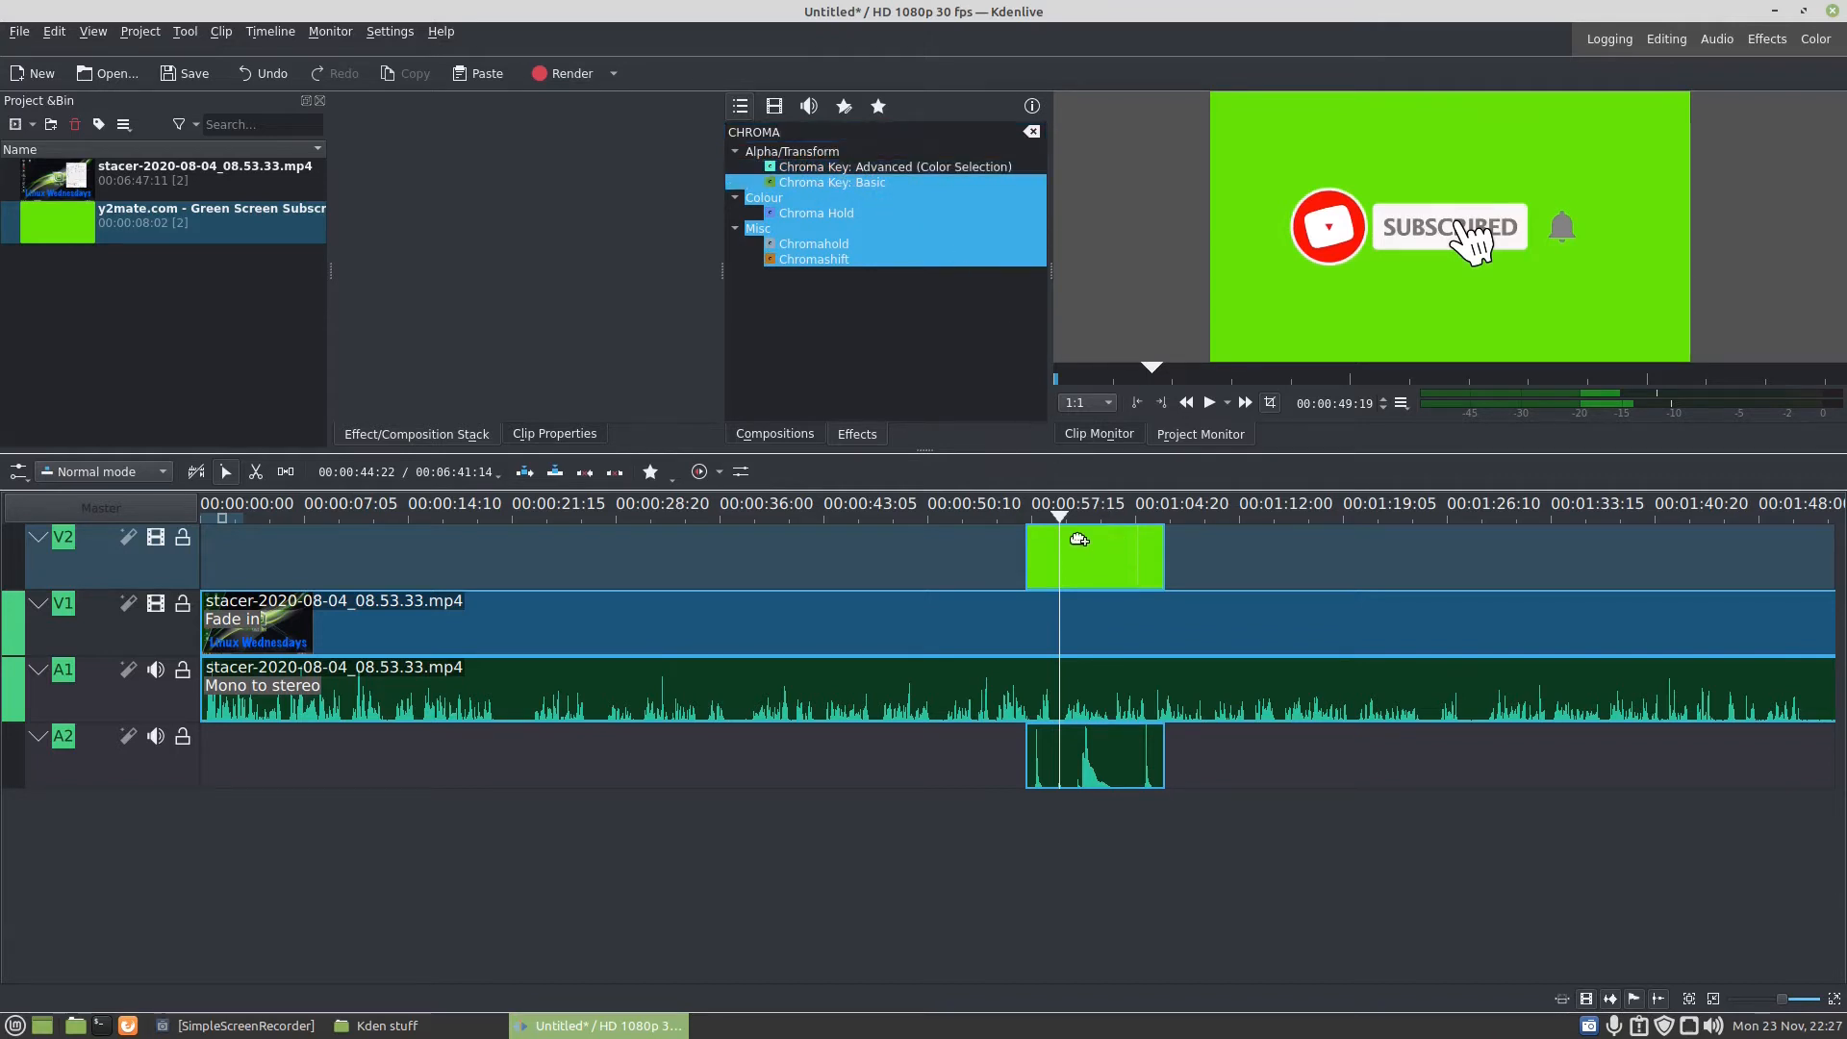
left_click_drag(1079, 539, 1048, 556)
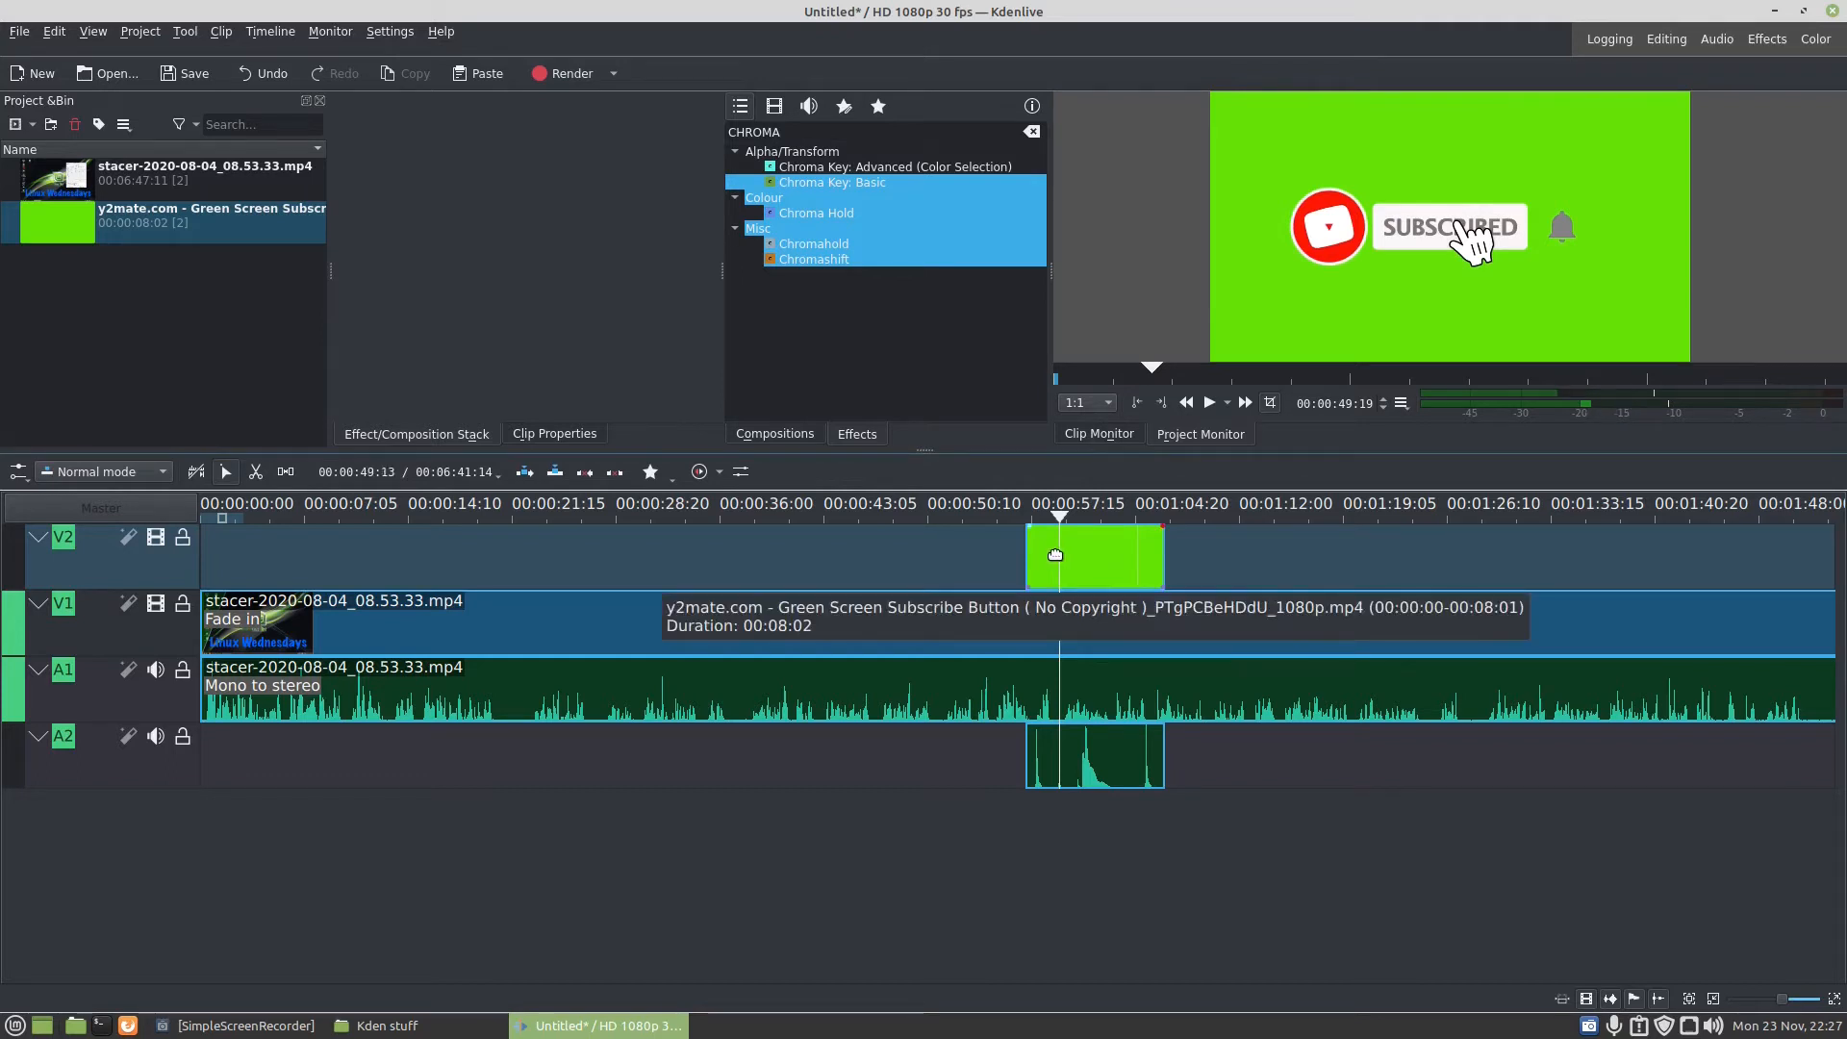
left_click(1055, 555)
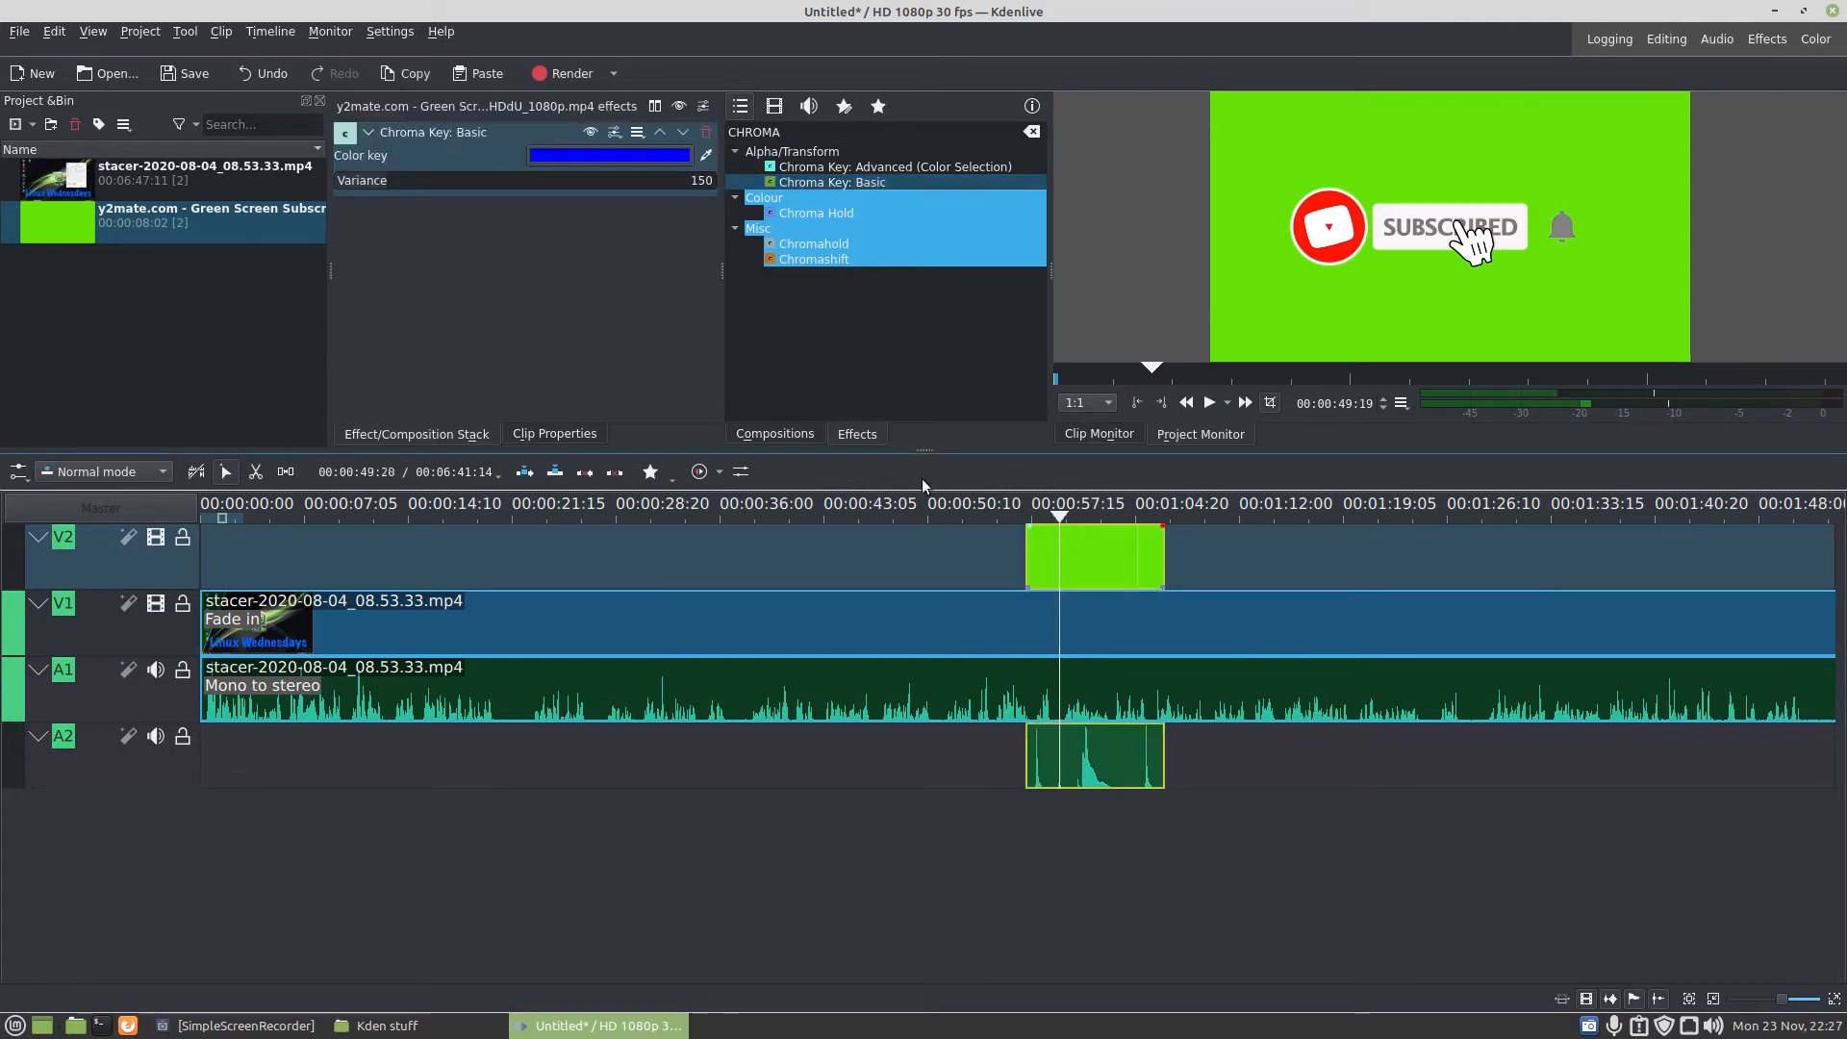
- Set the Chroma Key colour of the subscribe clip to the bright yellow-green #aaff00
left_click(705, 156)
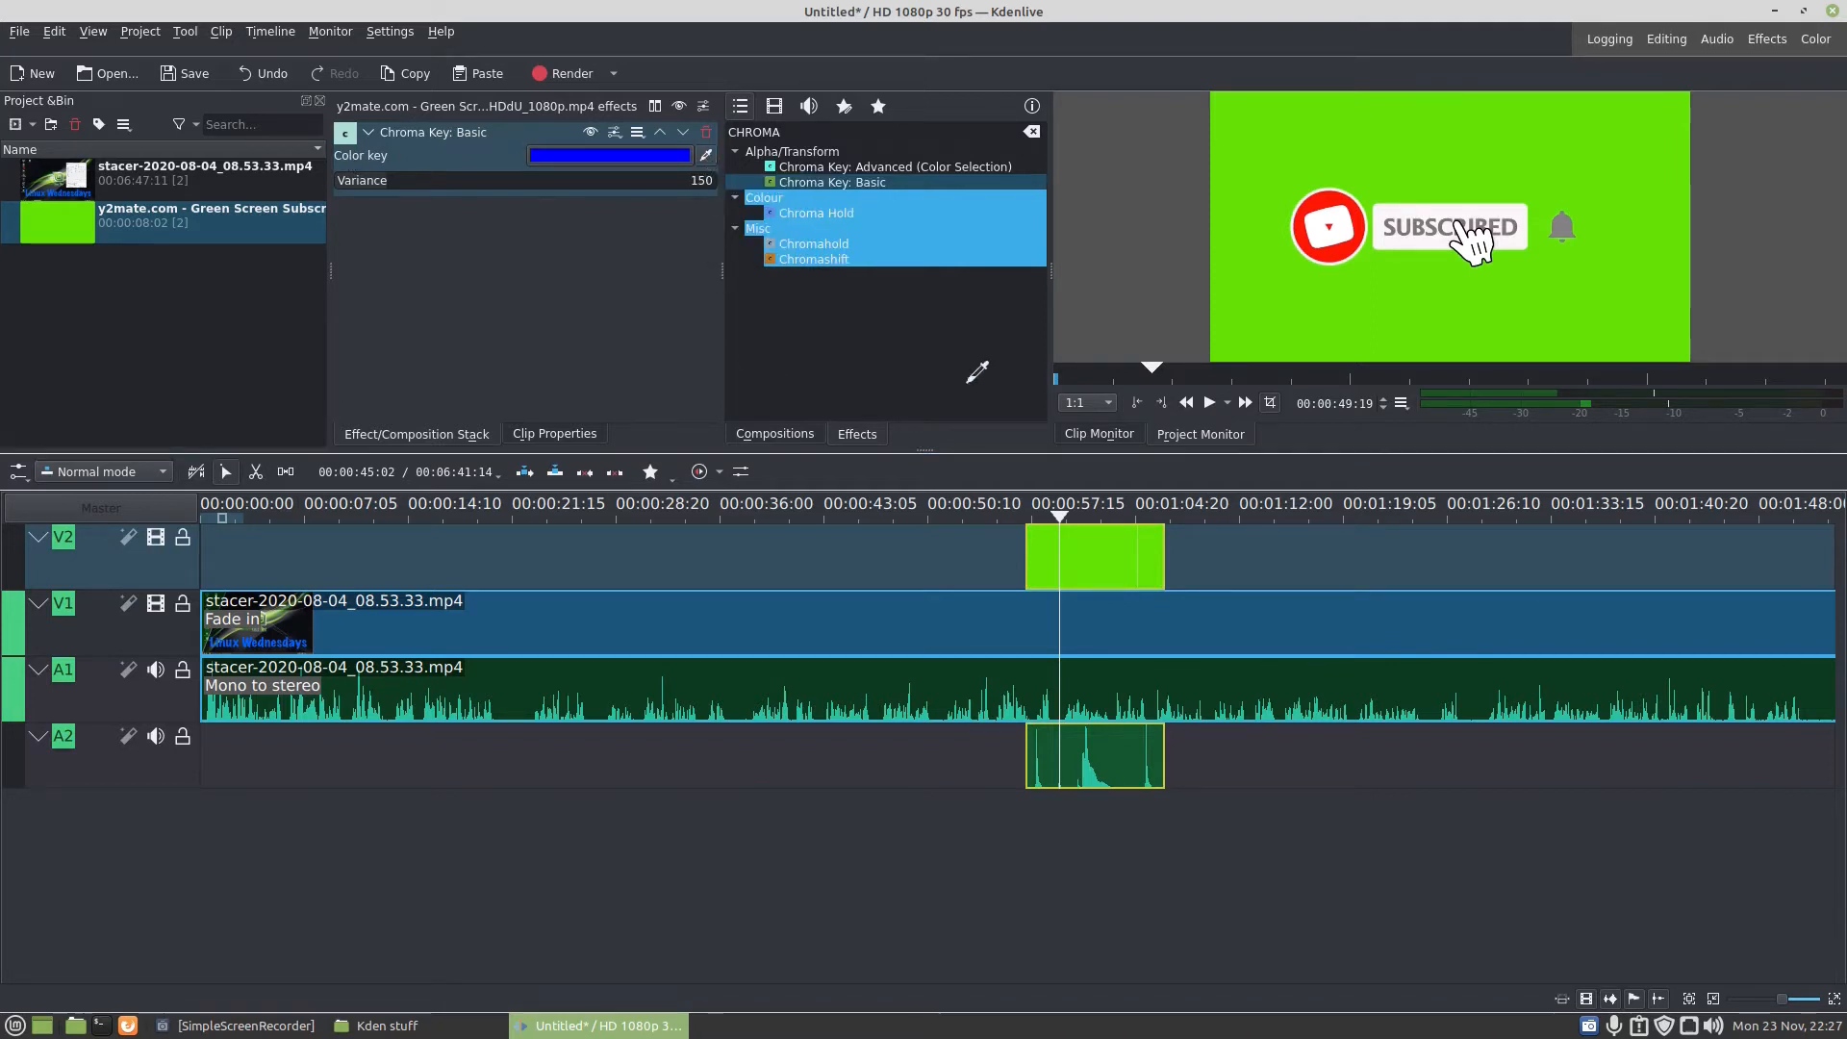
left_click(1631, 111)
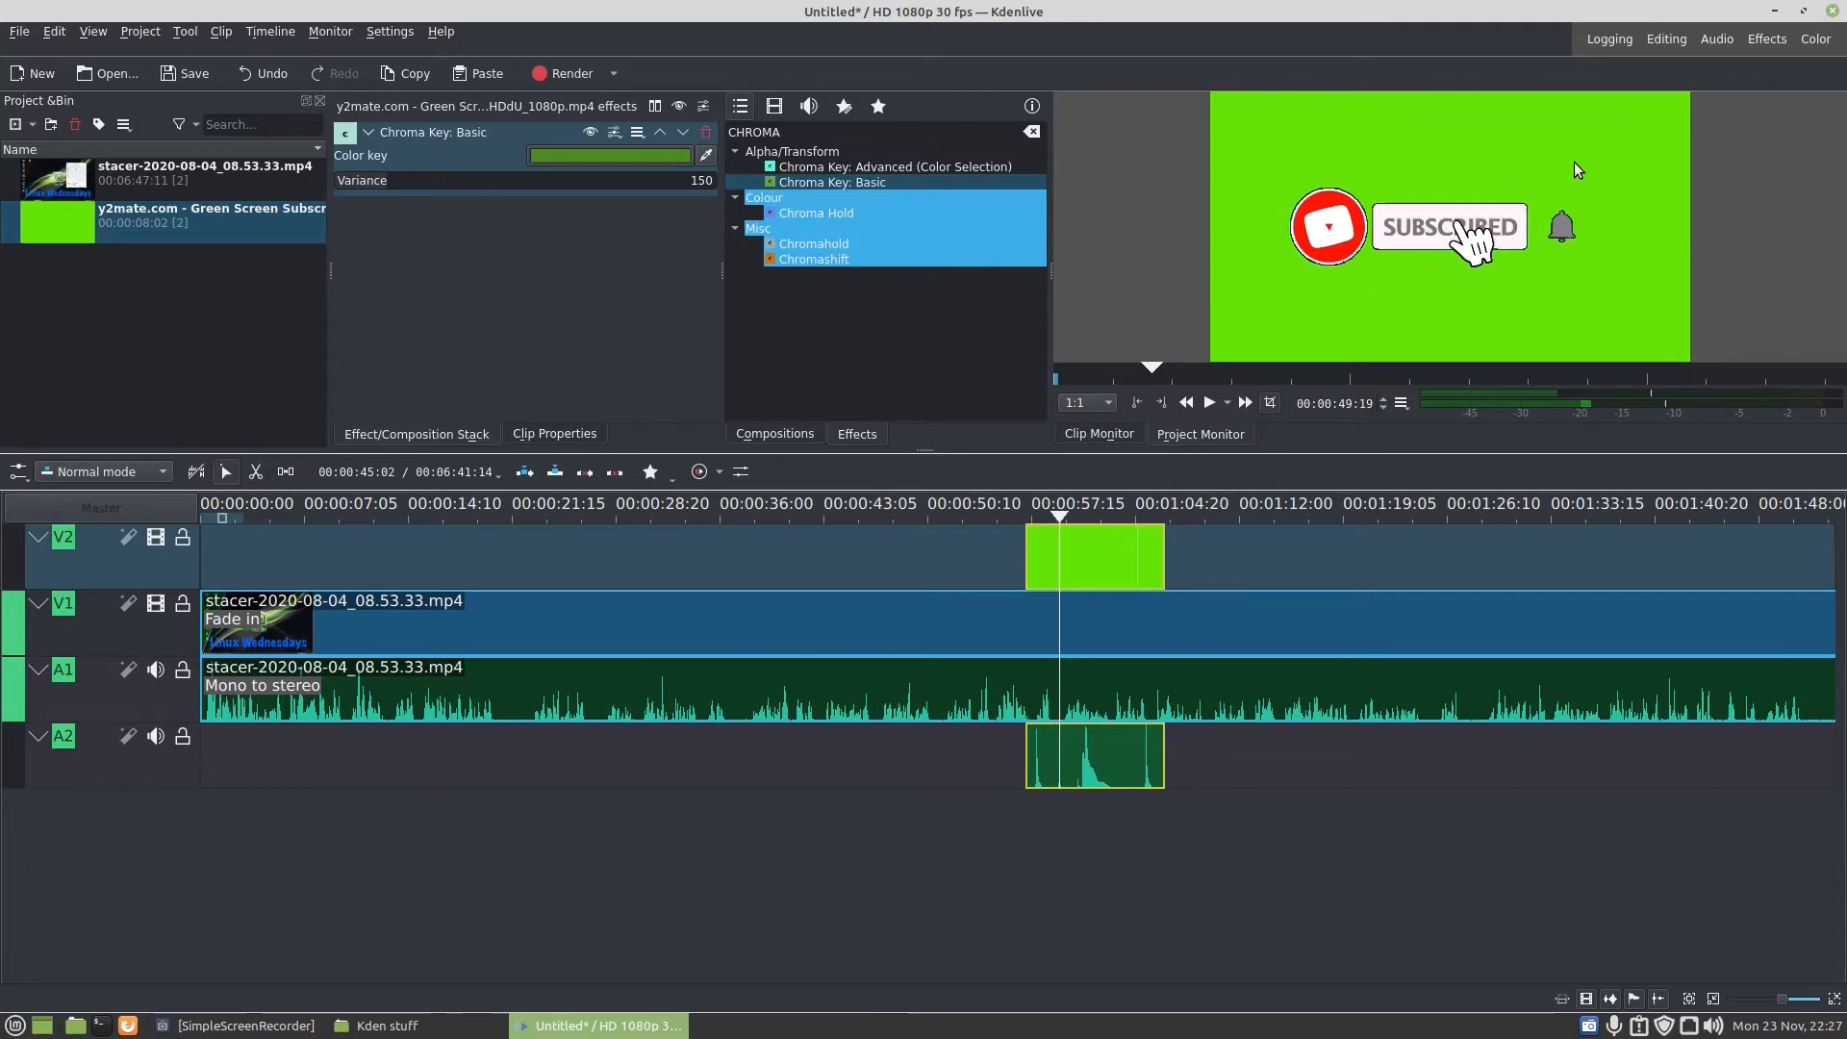
left_click(569, 154)
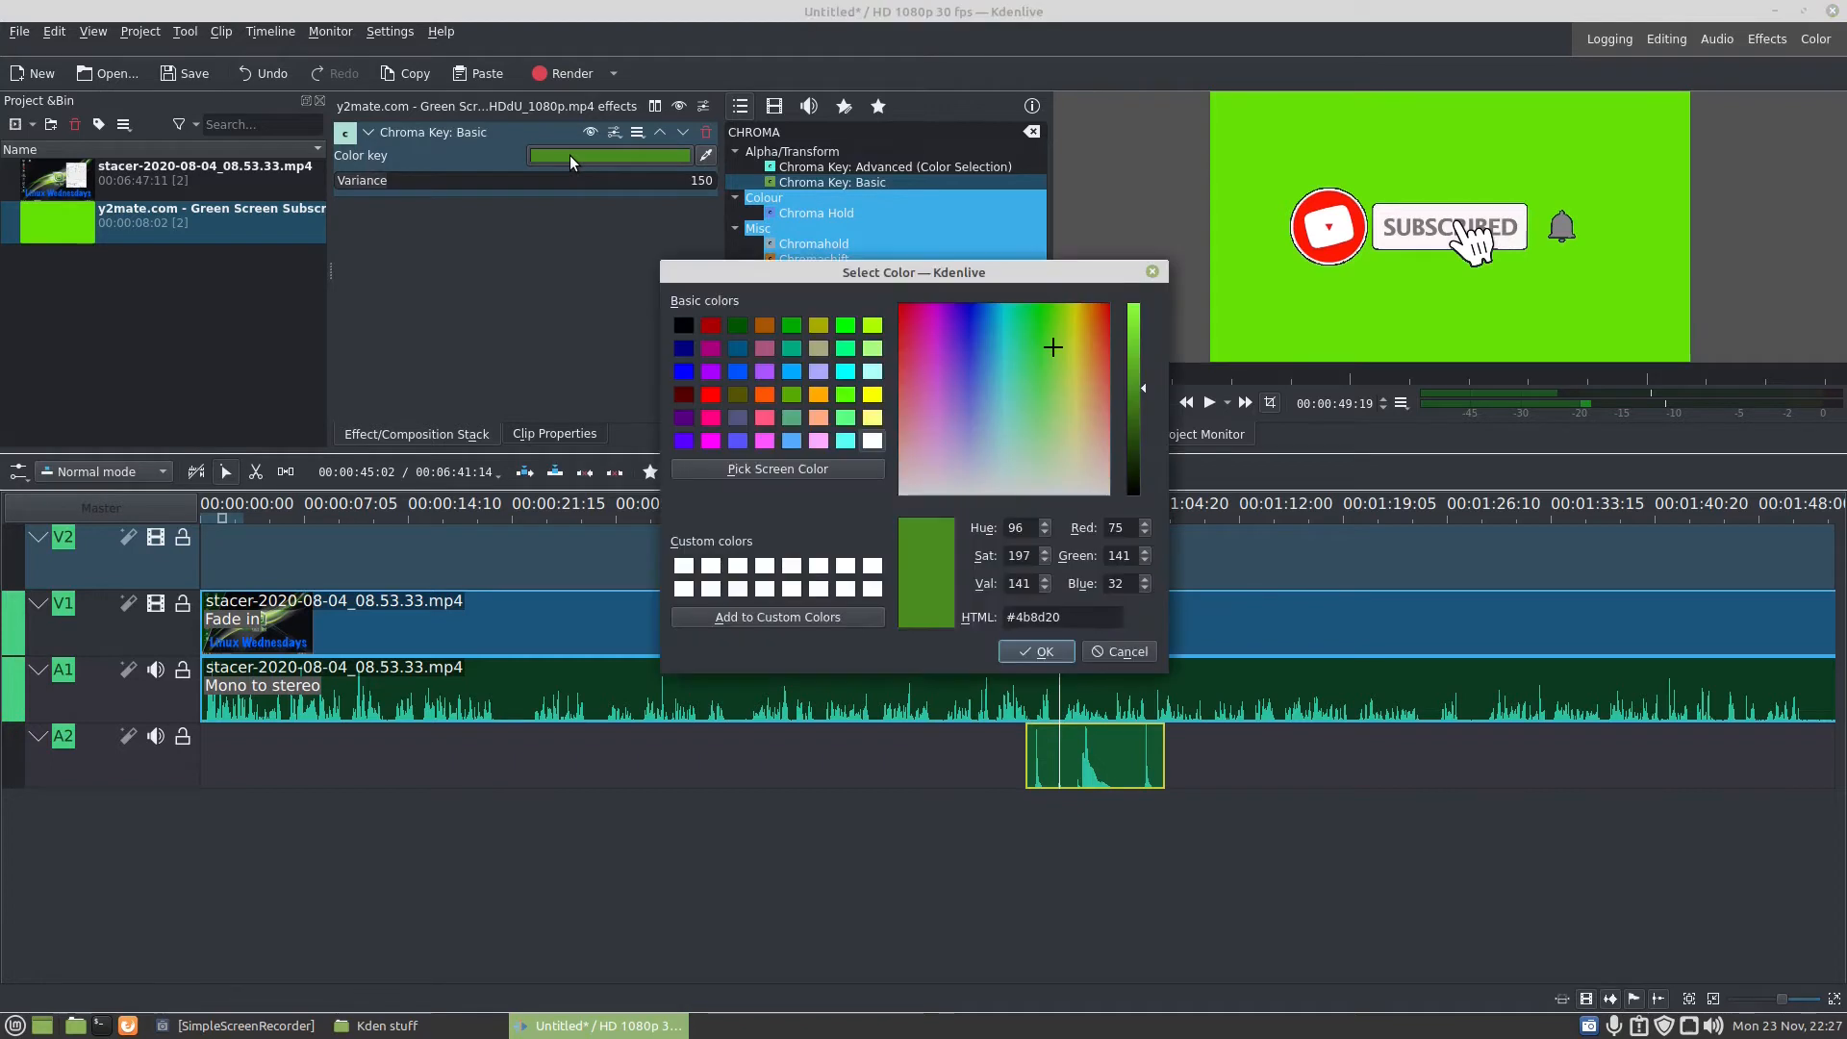
left_click(873, 326)
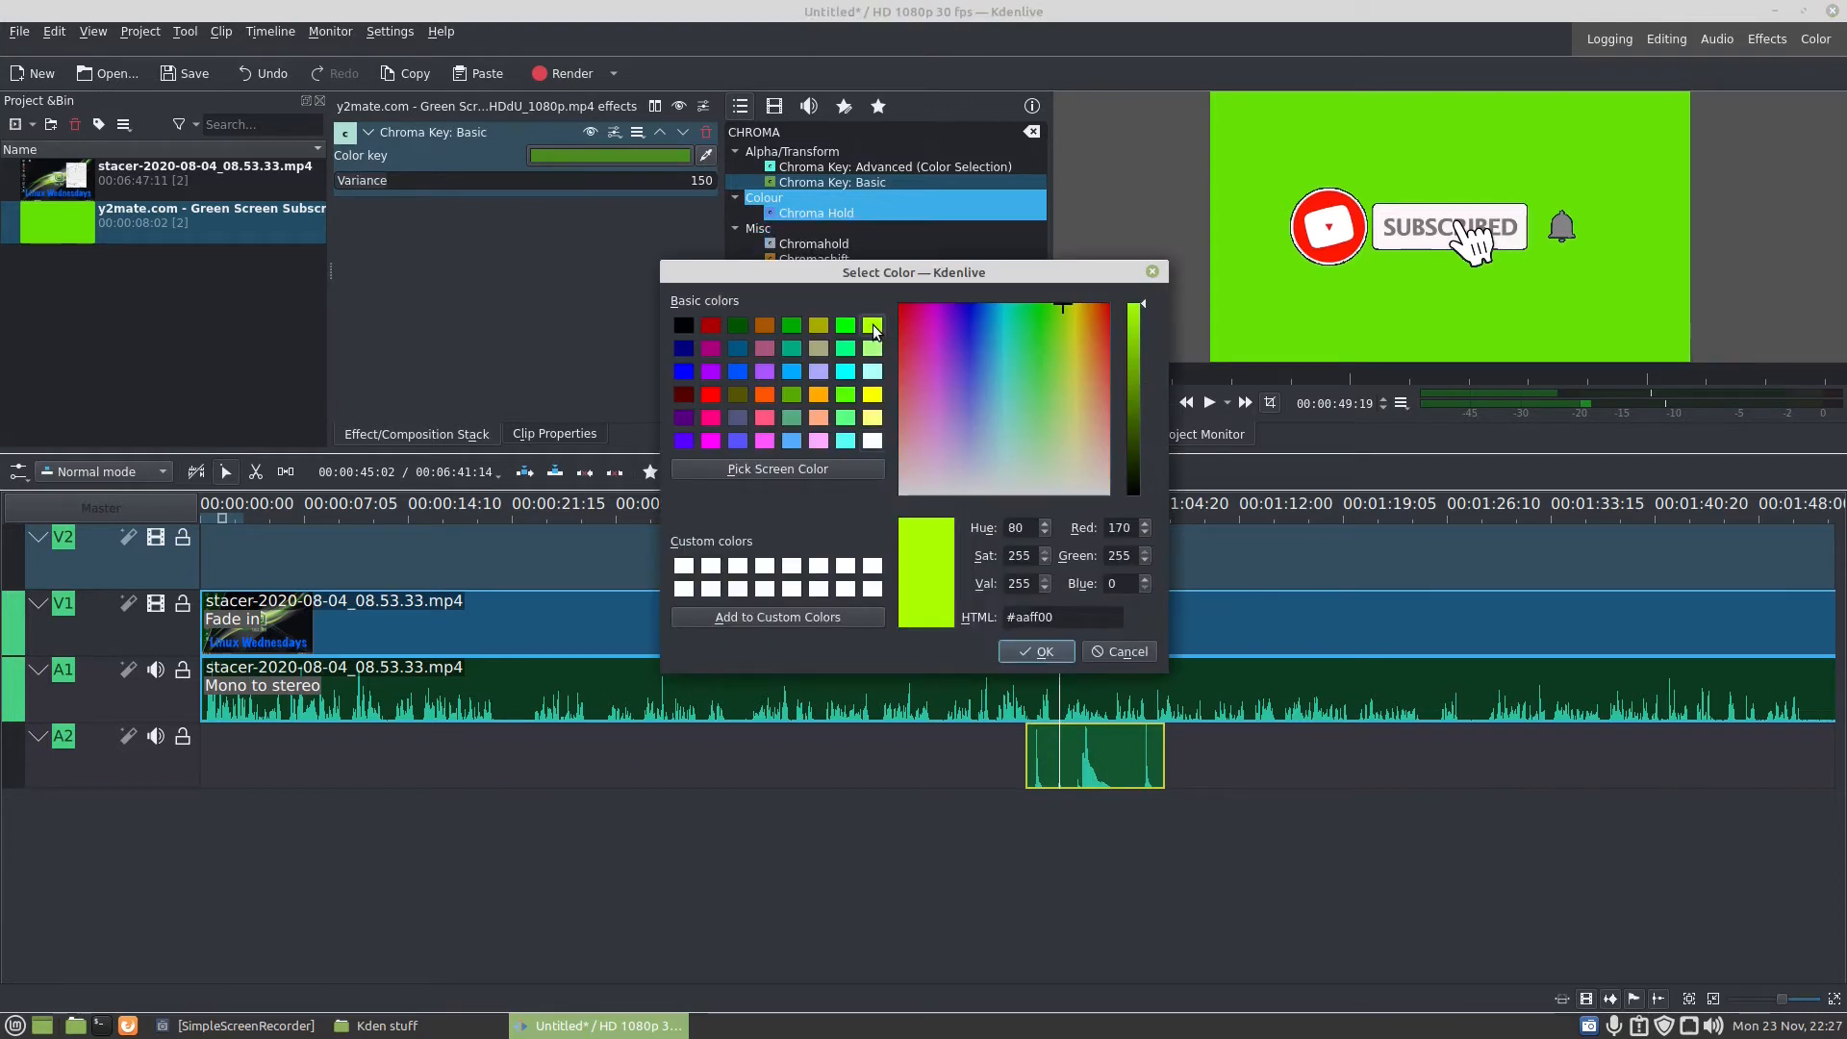
left_click(1030, 652)
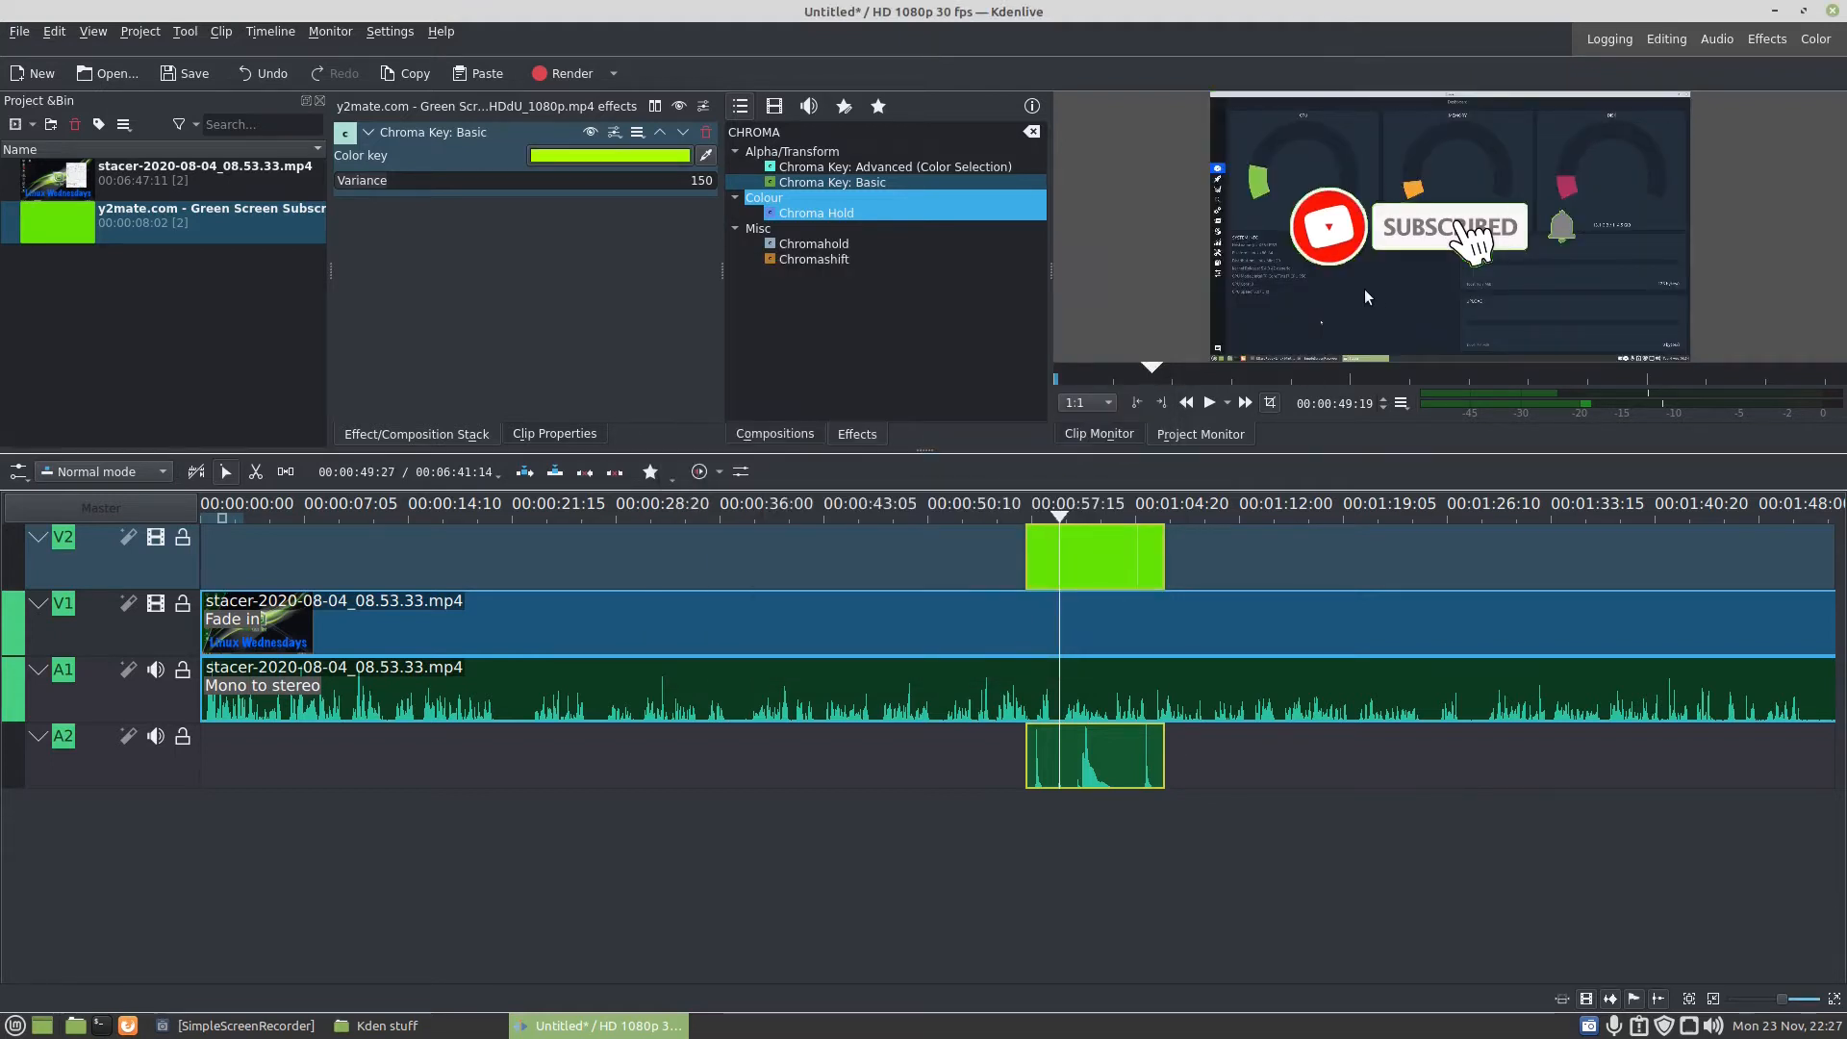
- Play the timeline from just before the subscribe clip to check the keyed overlay
left_click(977, 554)
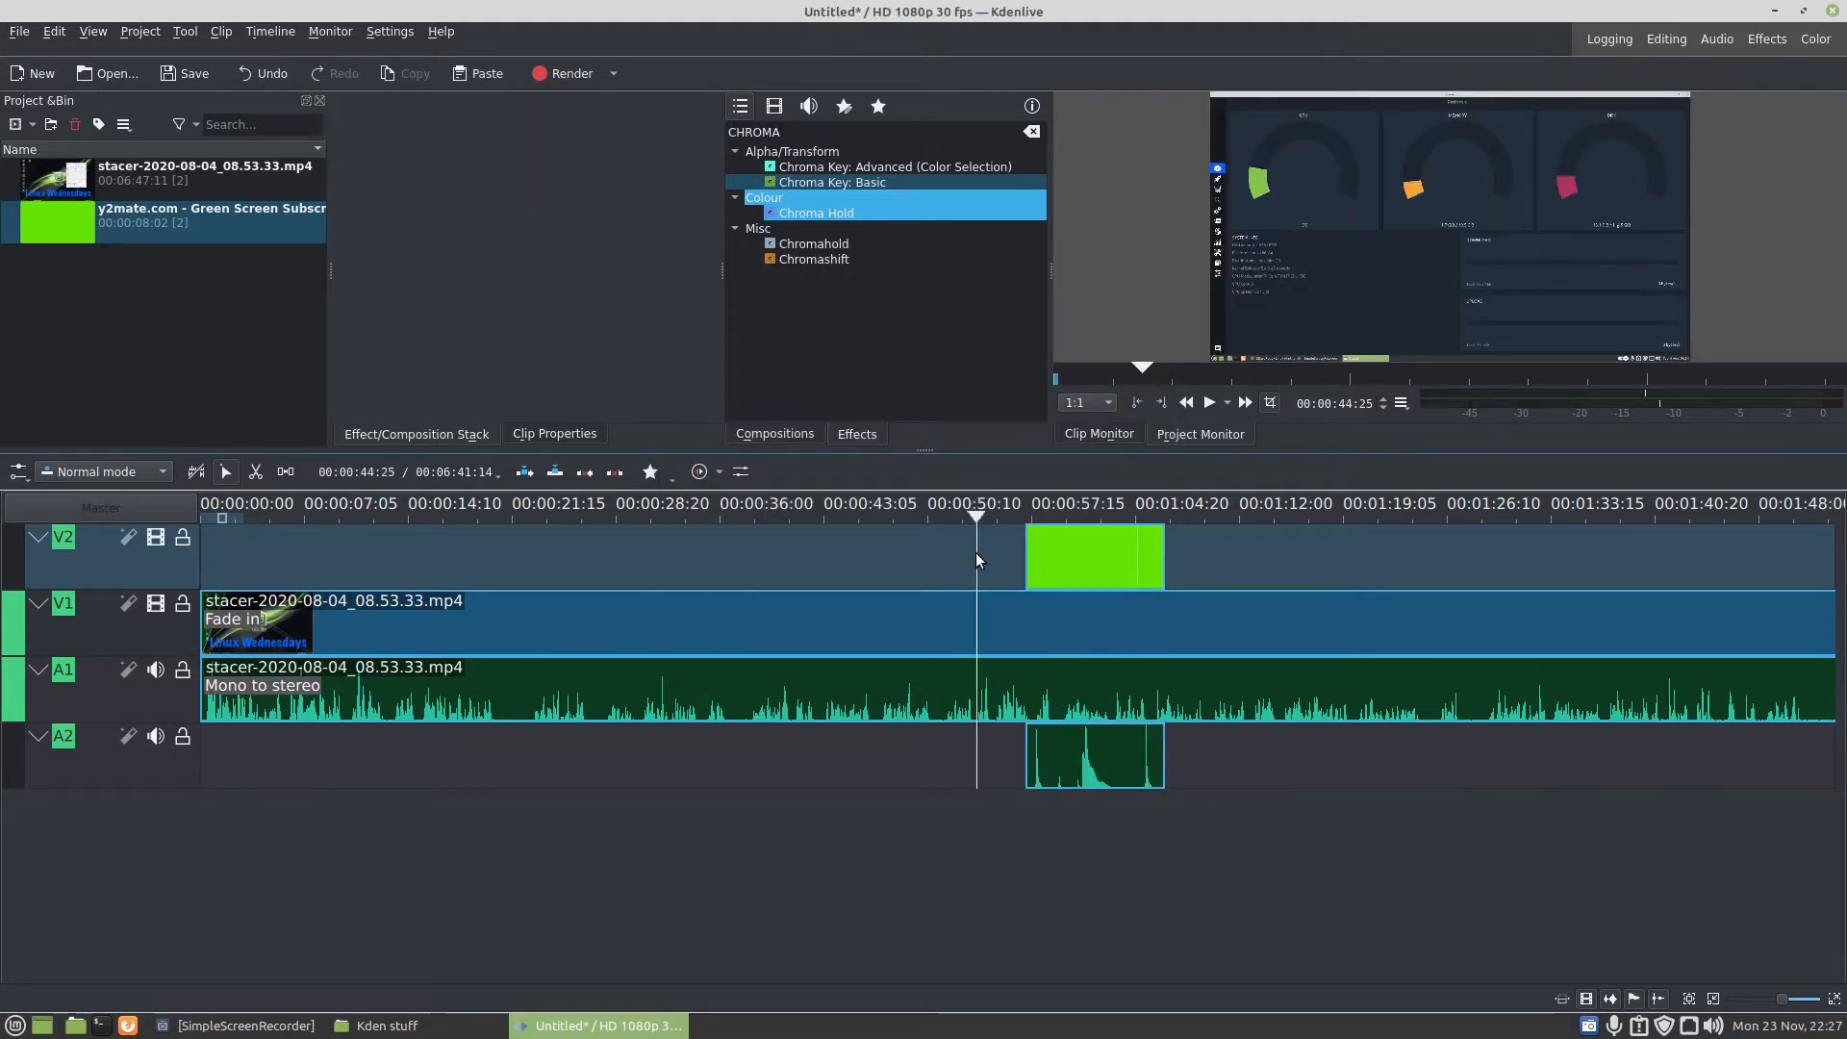
left_click(1015, 520)
key("space")
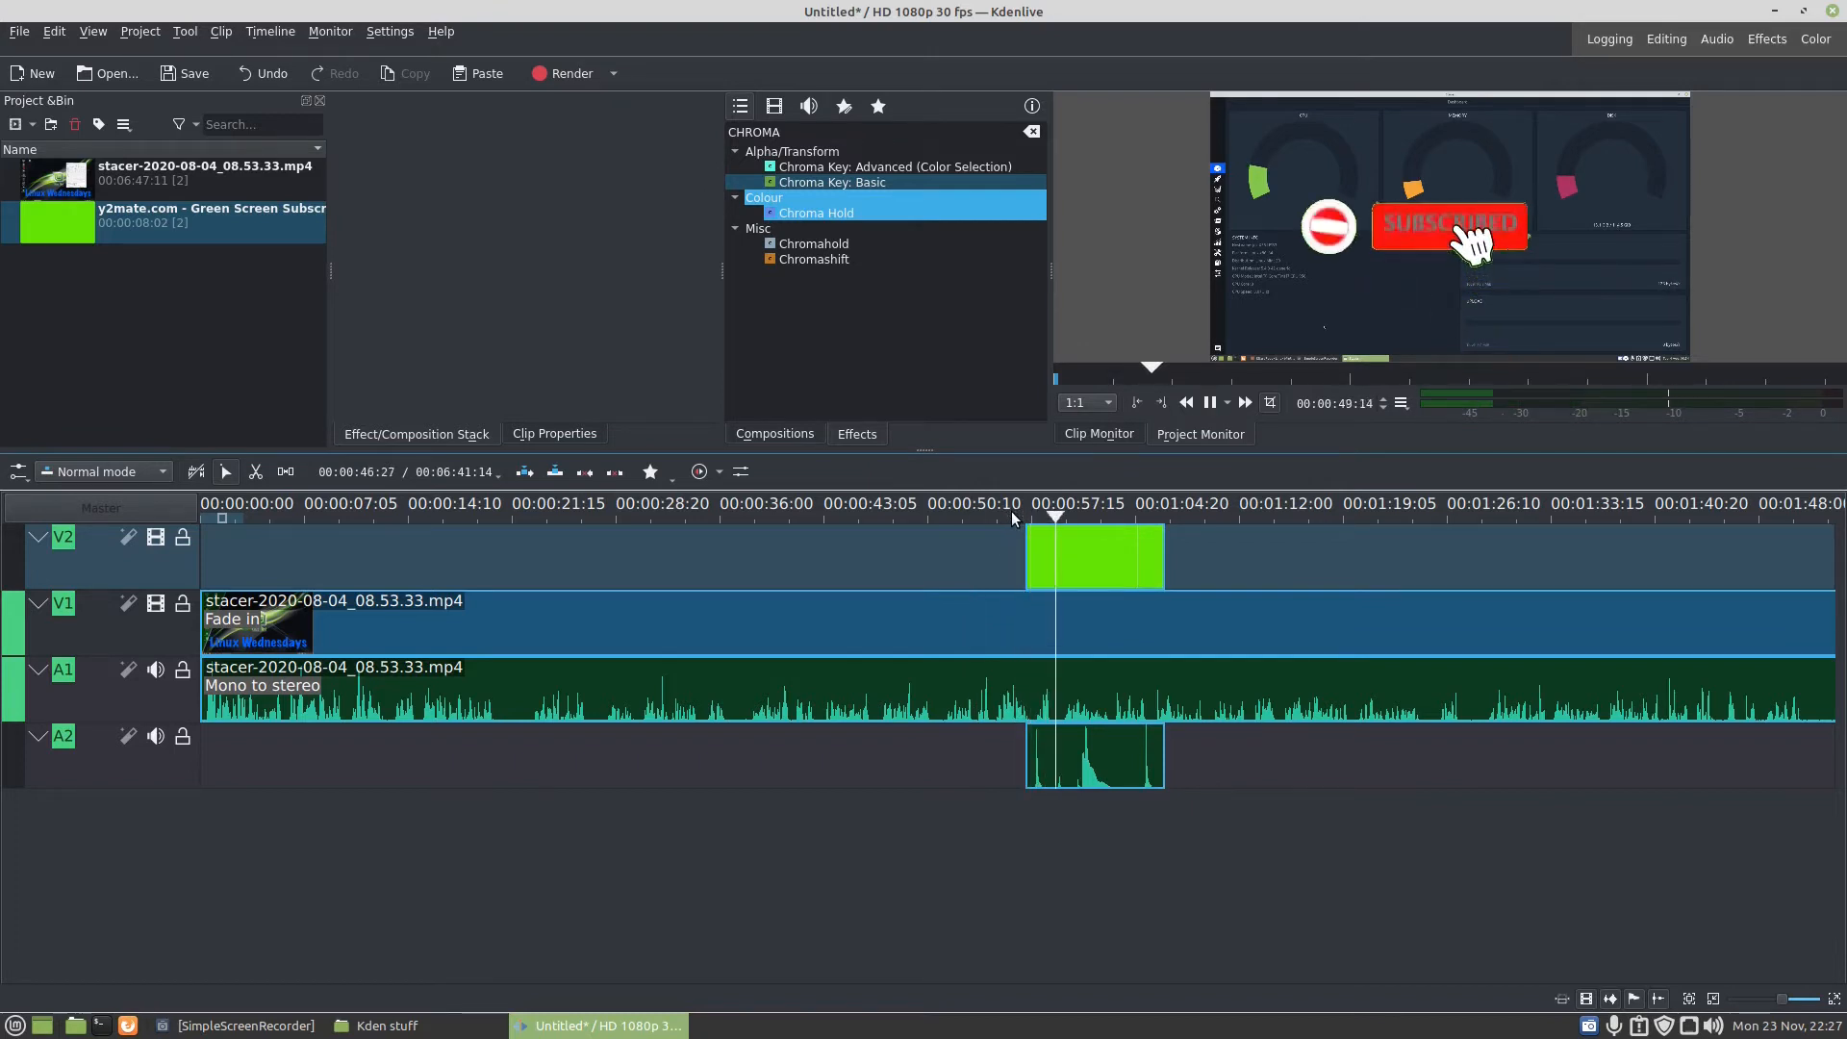
left_click(1210, 404)
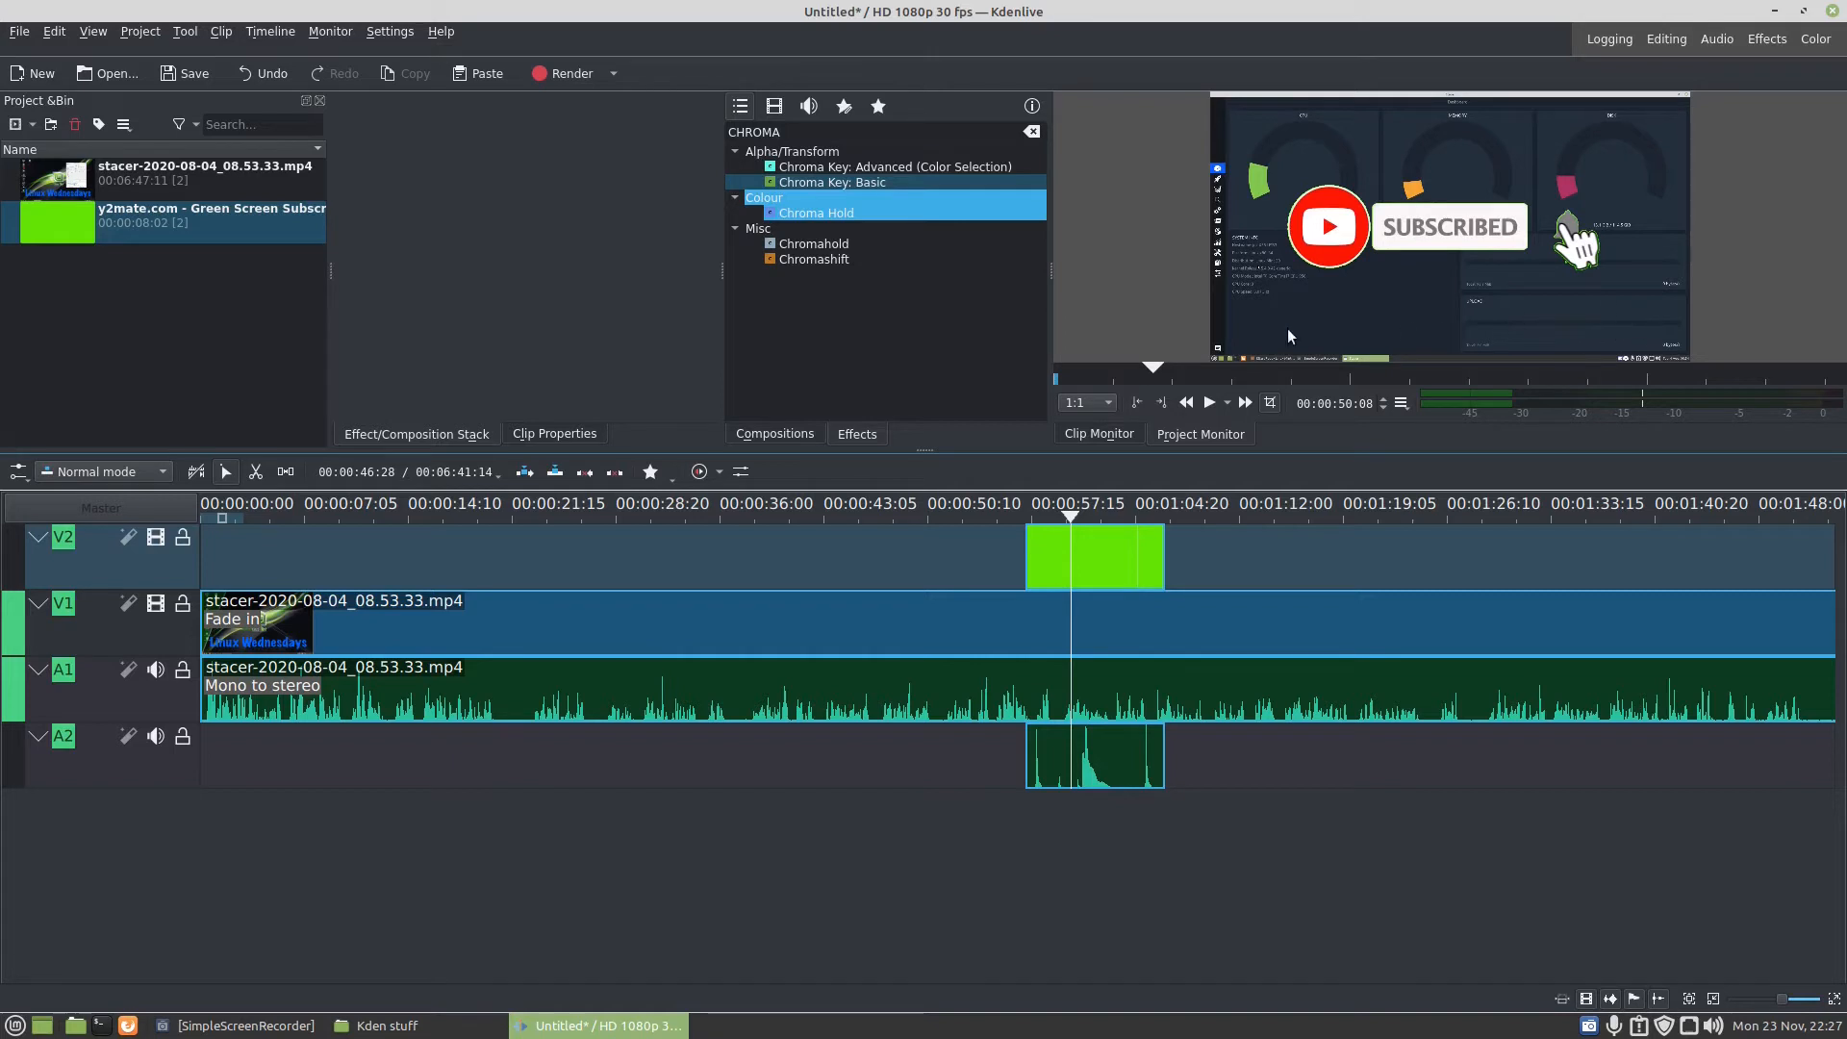
- Add the Transform effect to the subscribe clip on V2 and show its effect settings
double_click(817, 134)
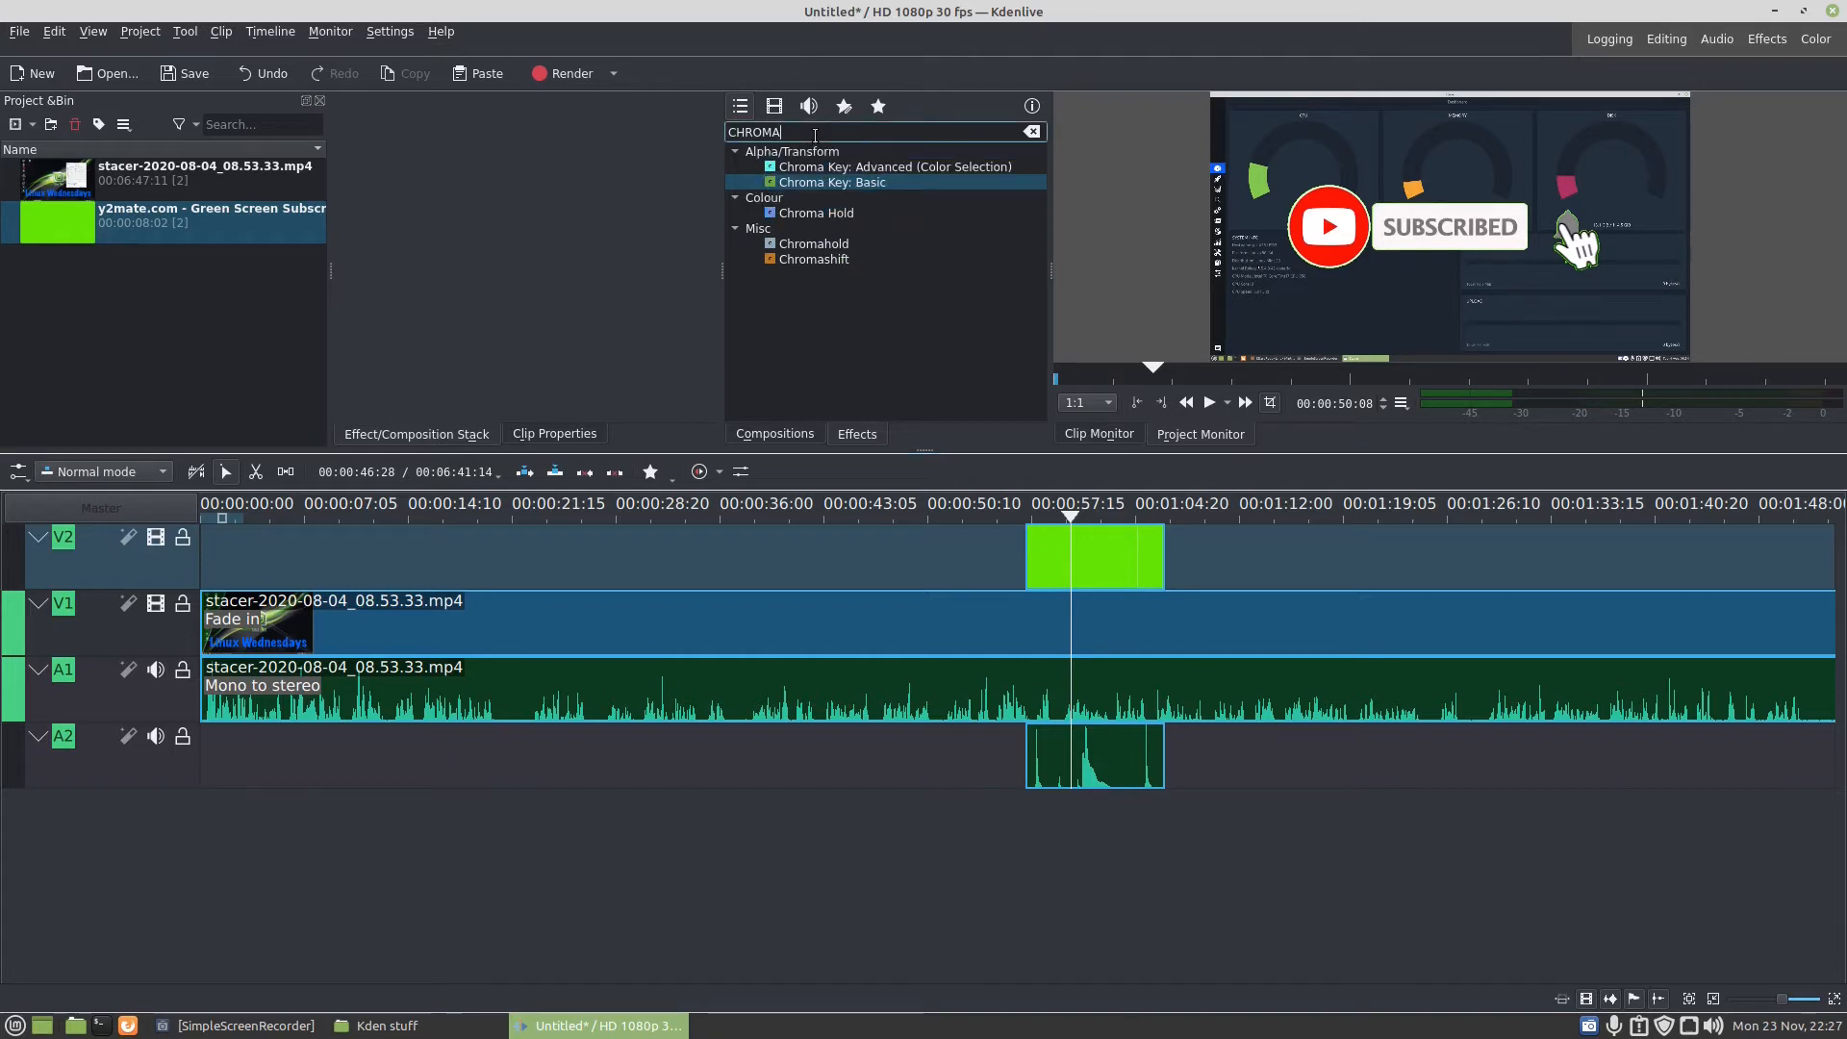
type("TRA")
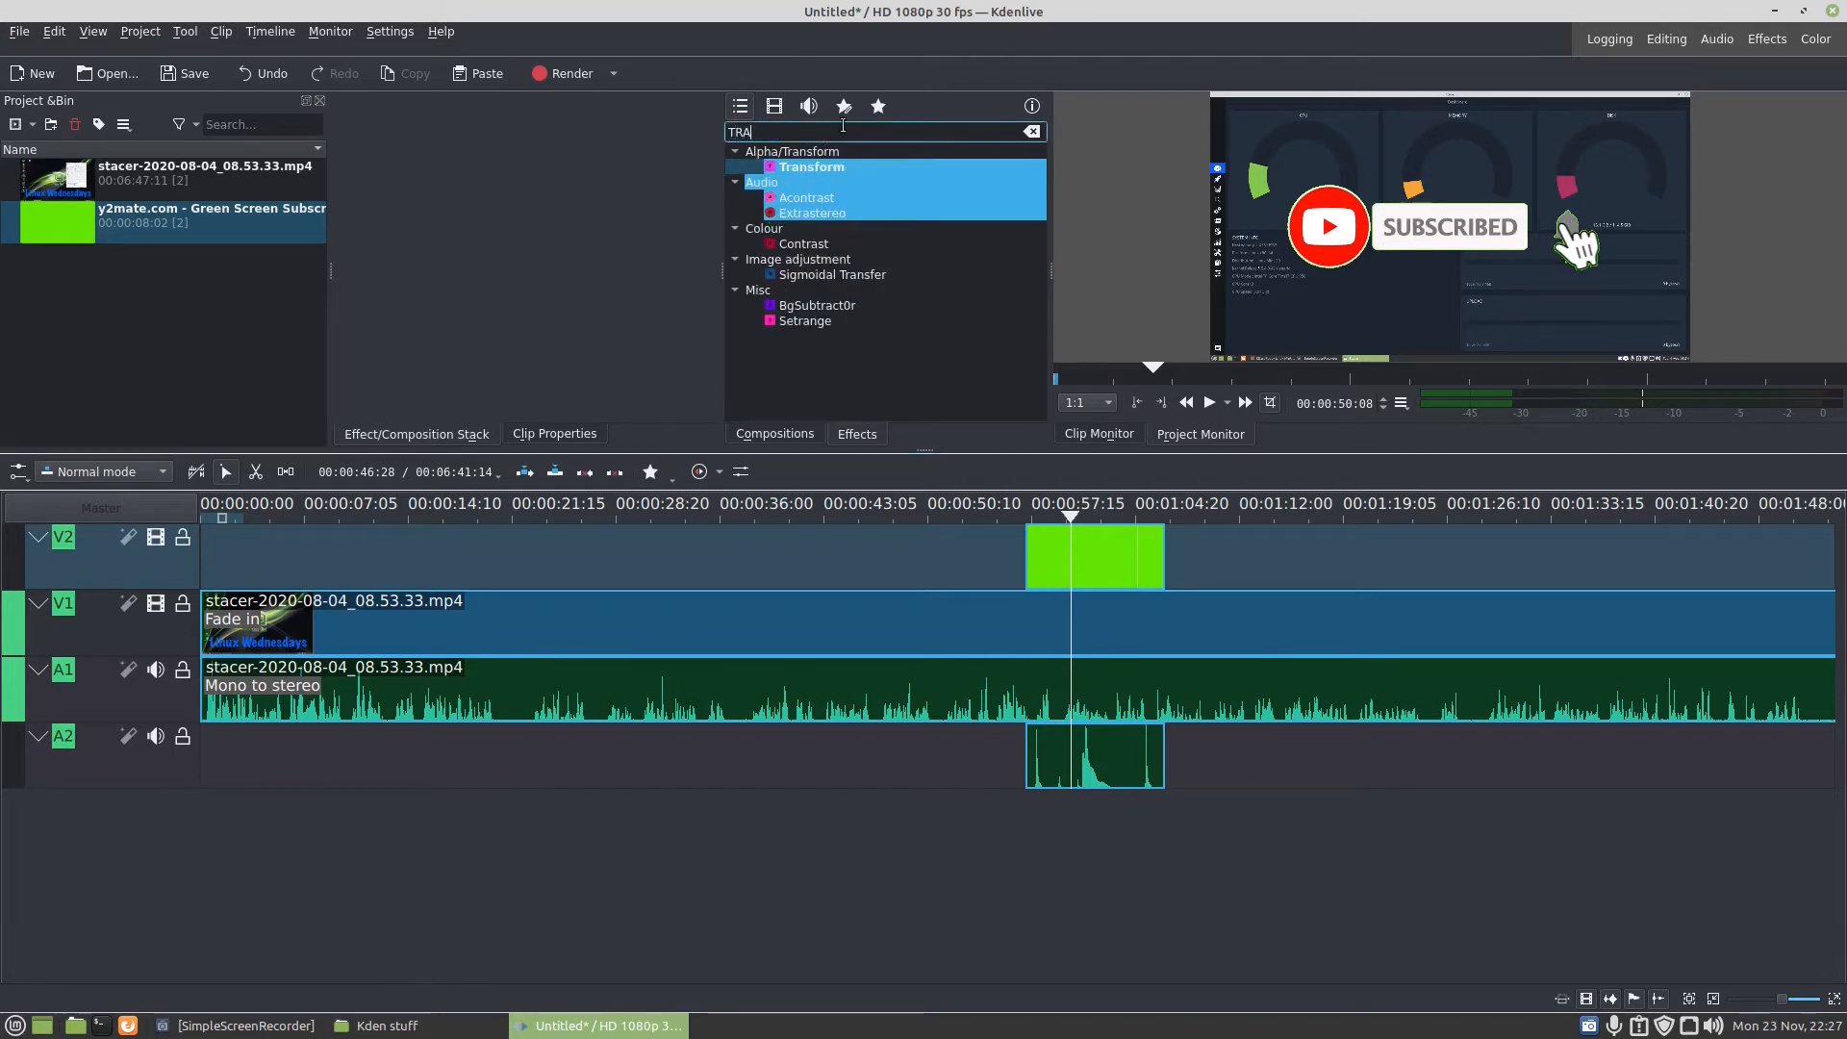
type("NS")
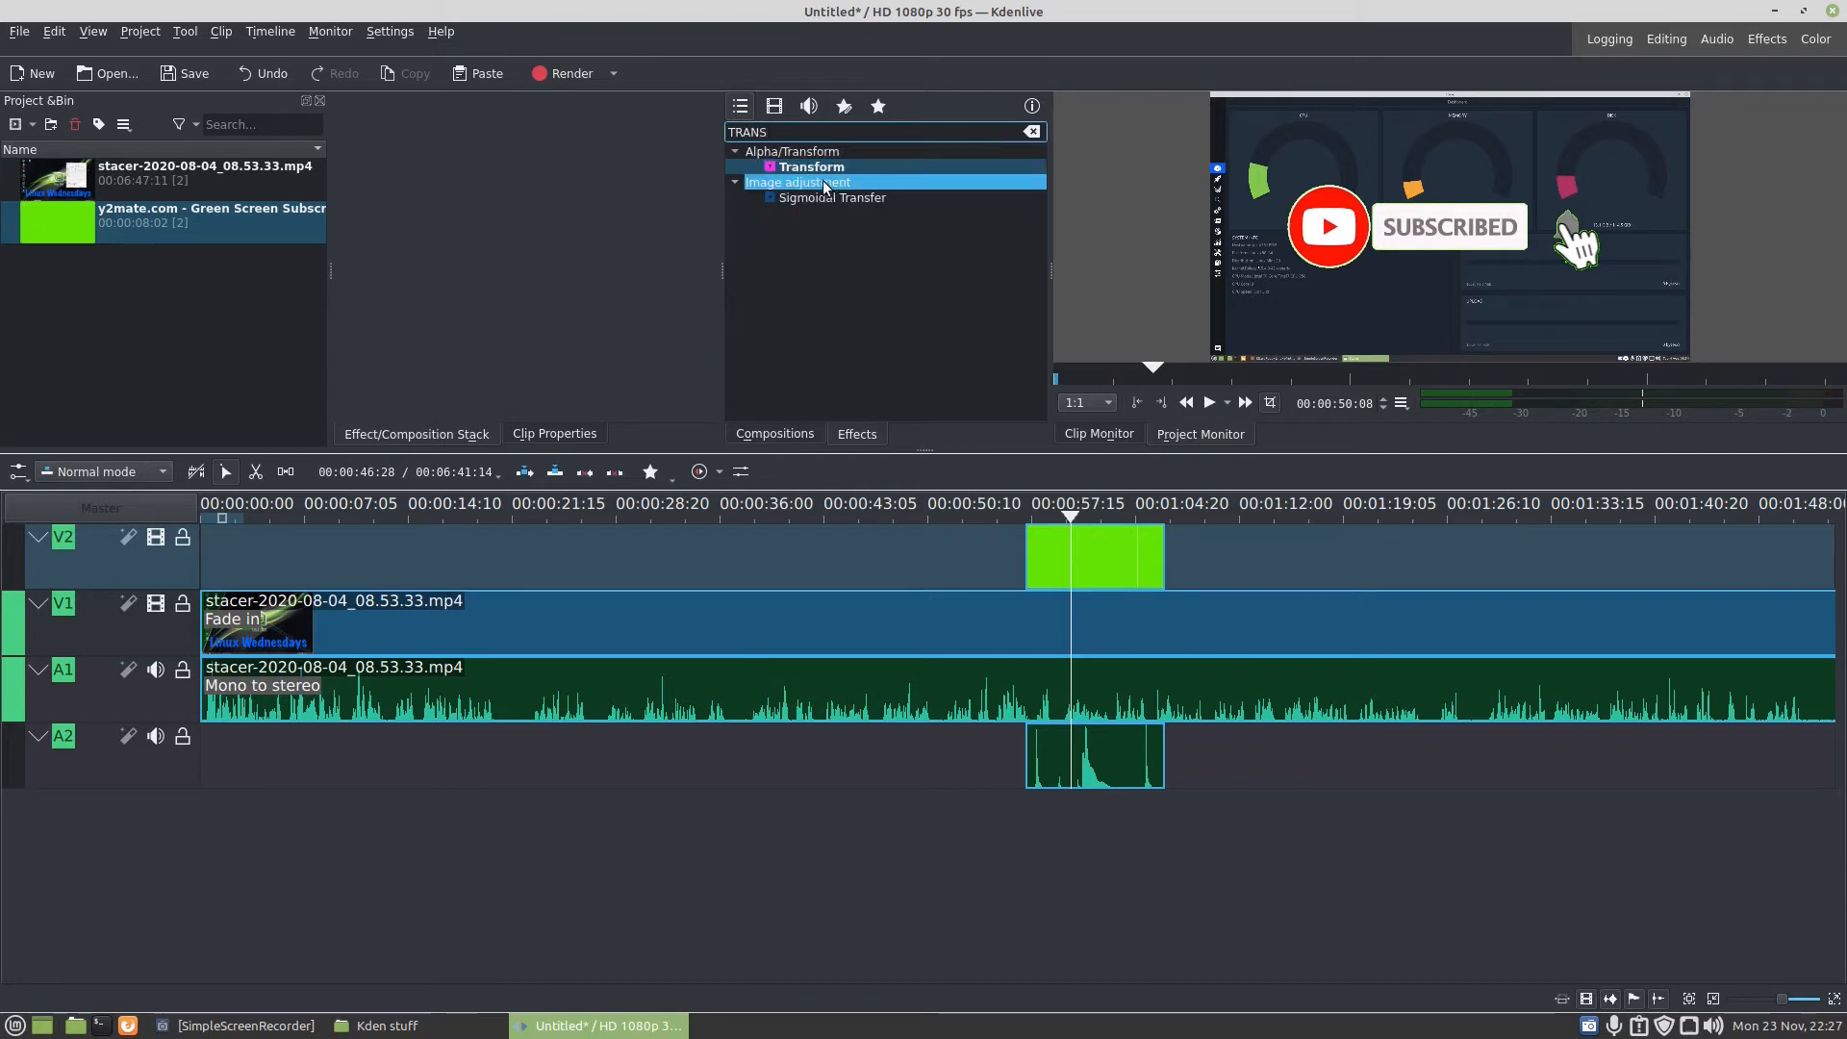
left_click_drag(812, 170, 1054, 553)
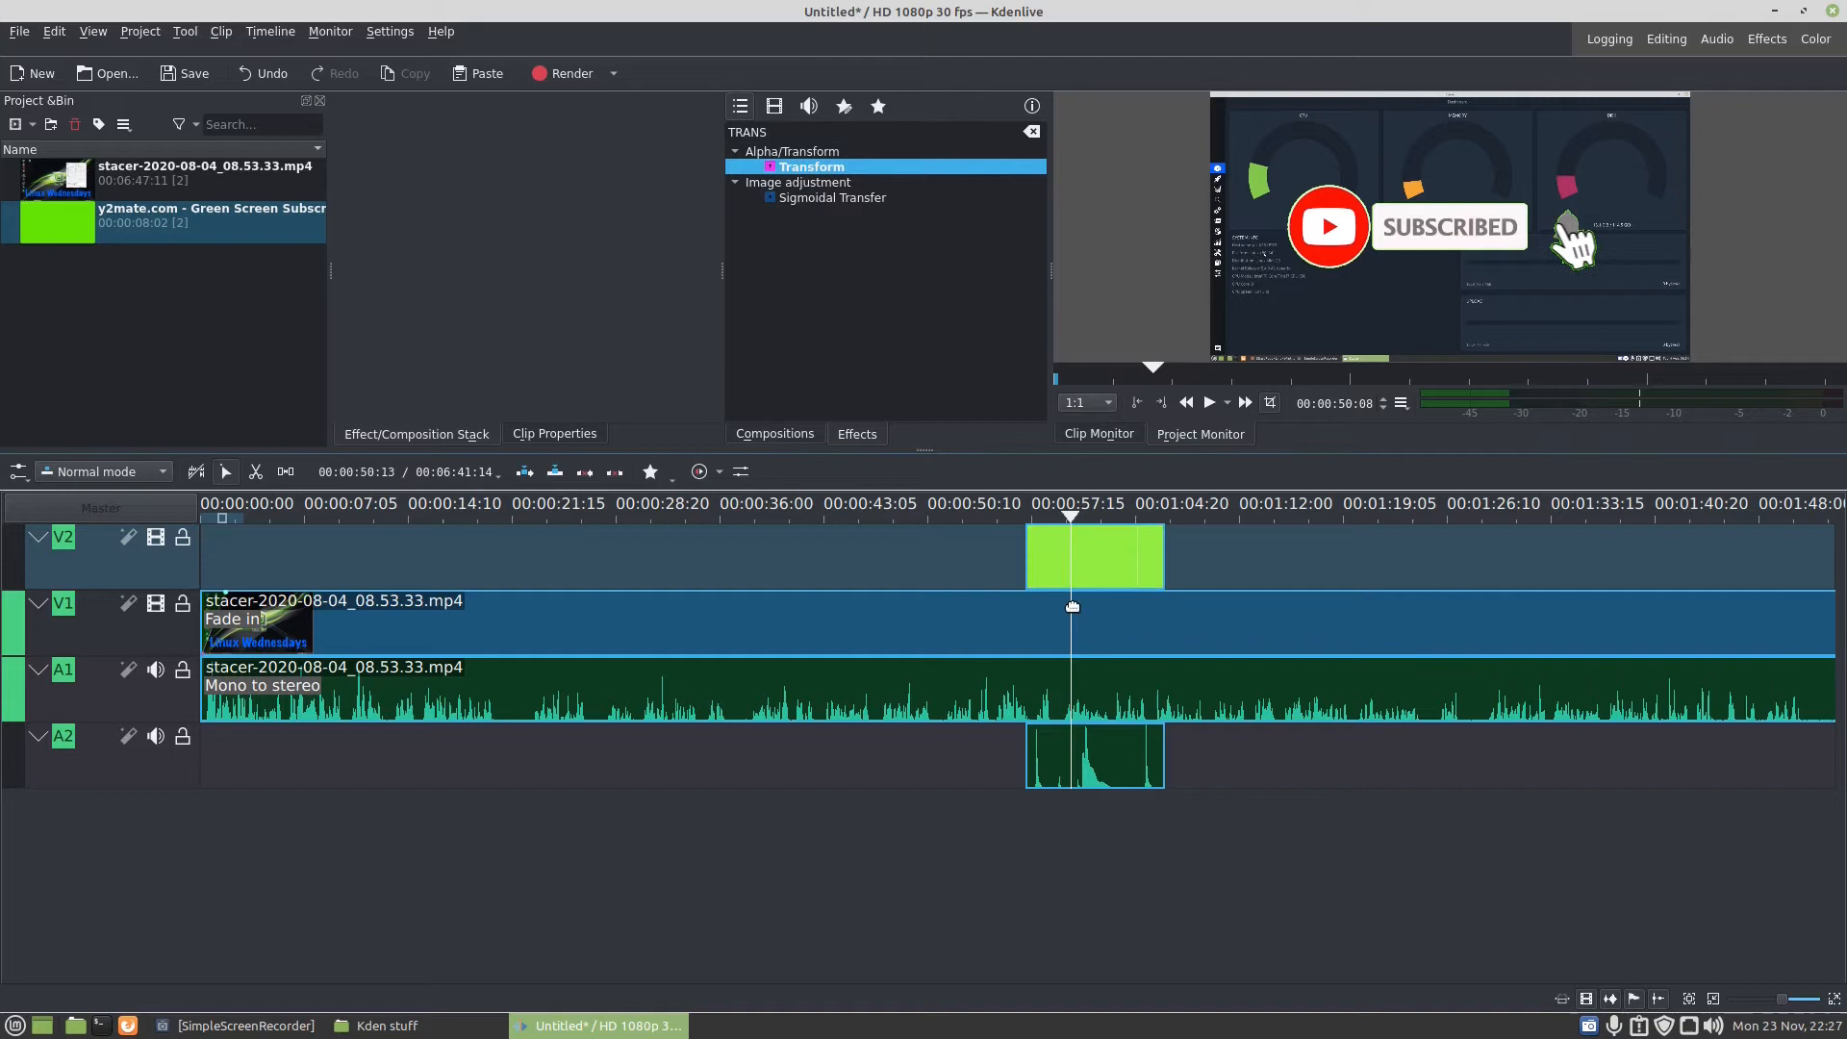
left_click(1070, 554)
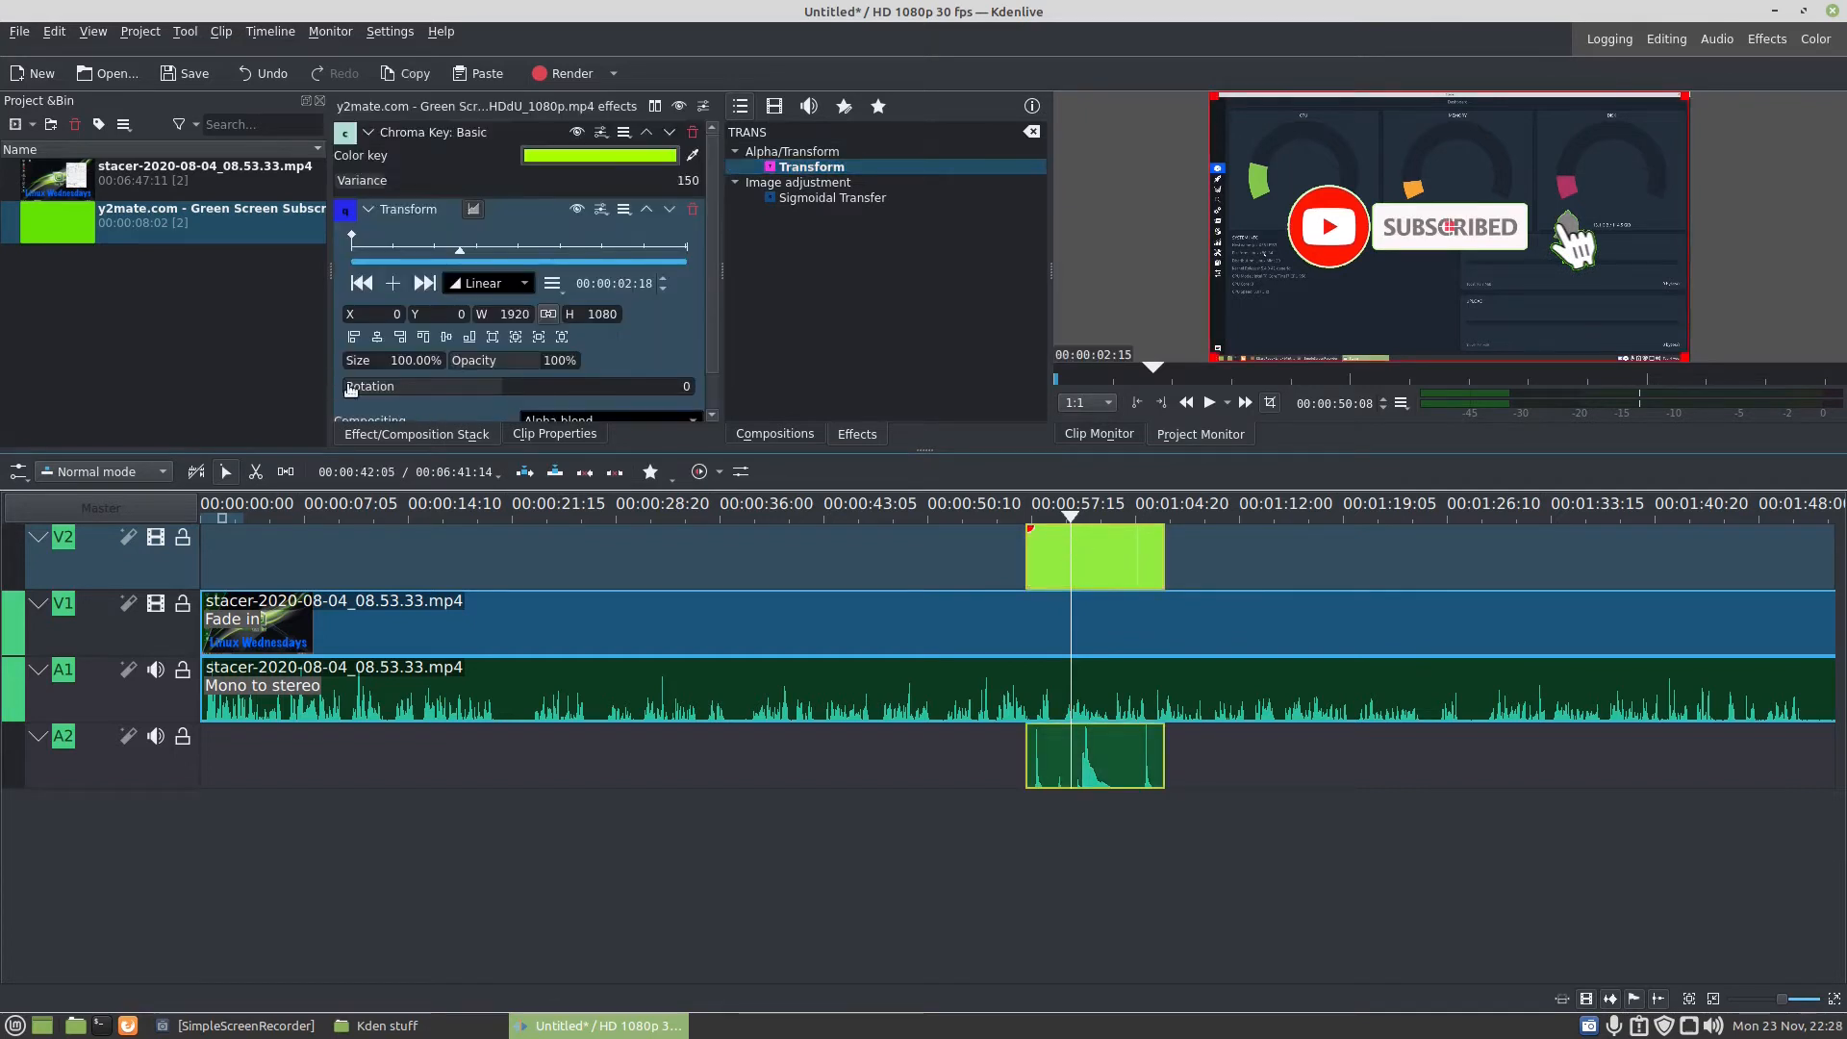
- Scale the subscribe clip to 45% and move it to the lower-right corner of the frame, at about X 1098, Y 671
scroll(650, 314, "down", 1)
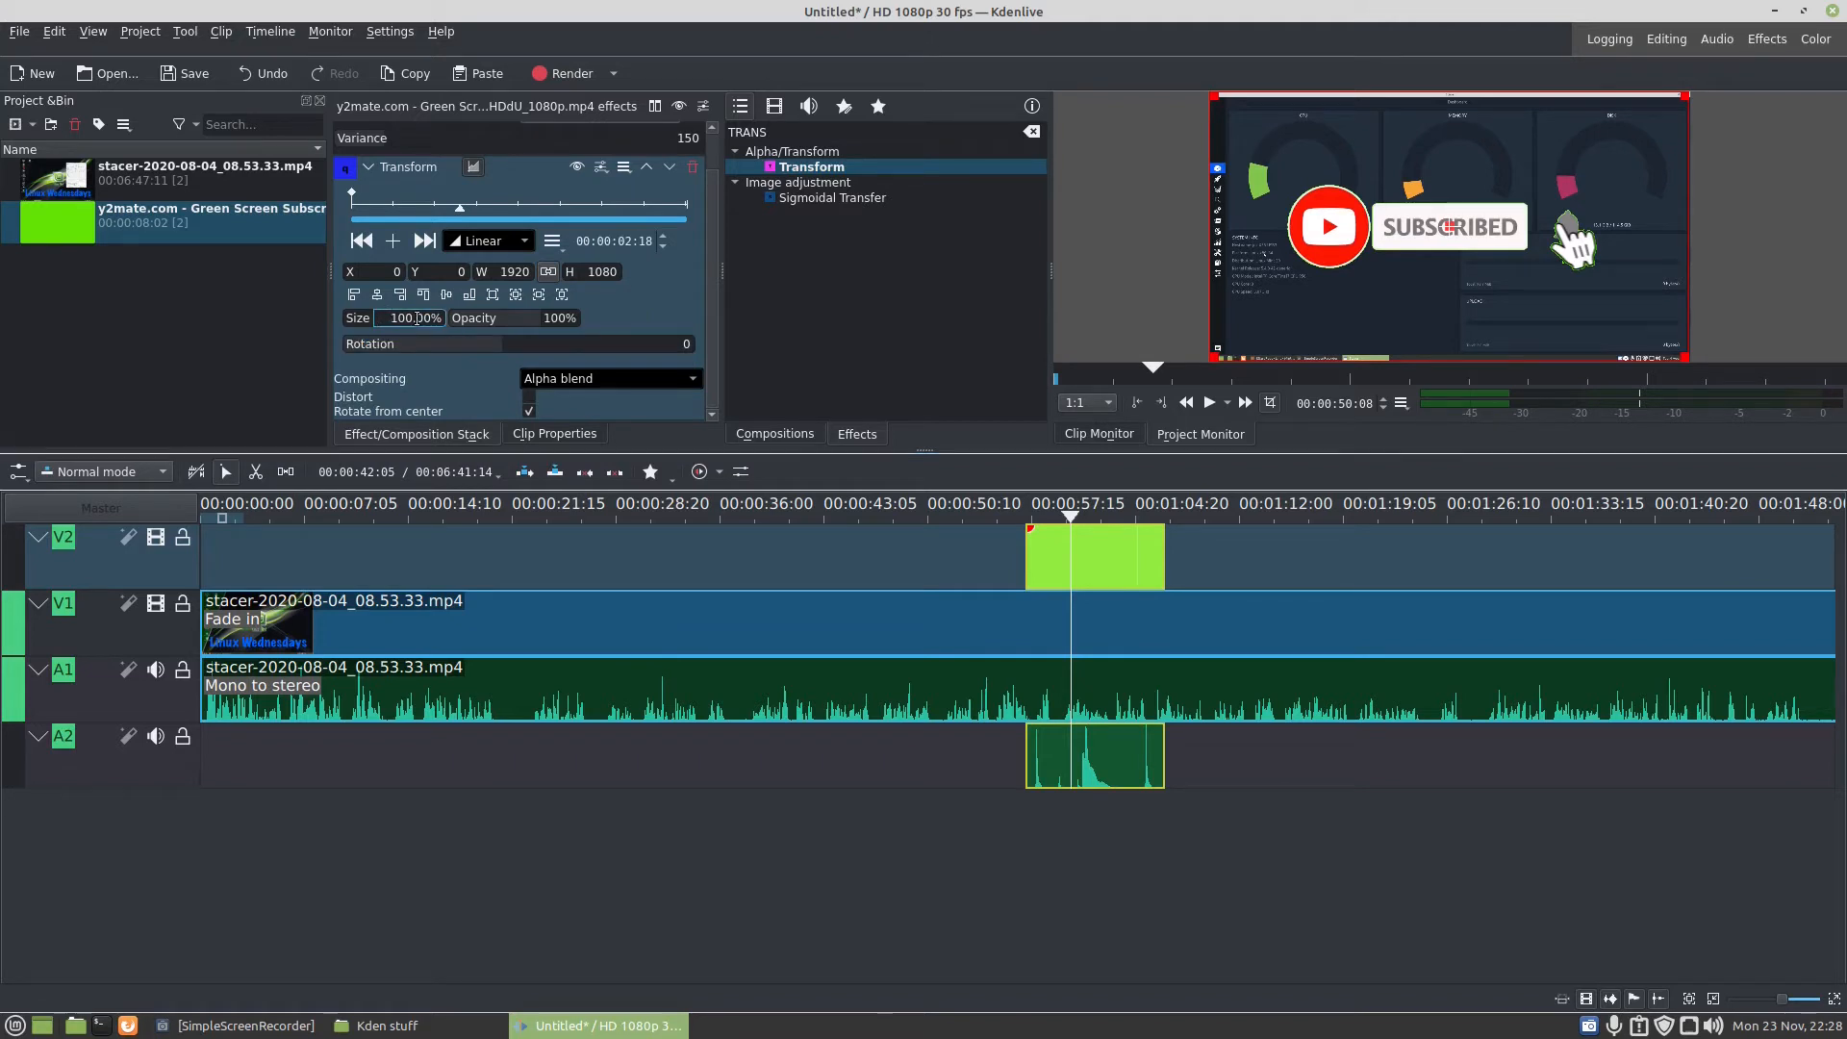
scroll(417, 318, "down", 4)
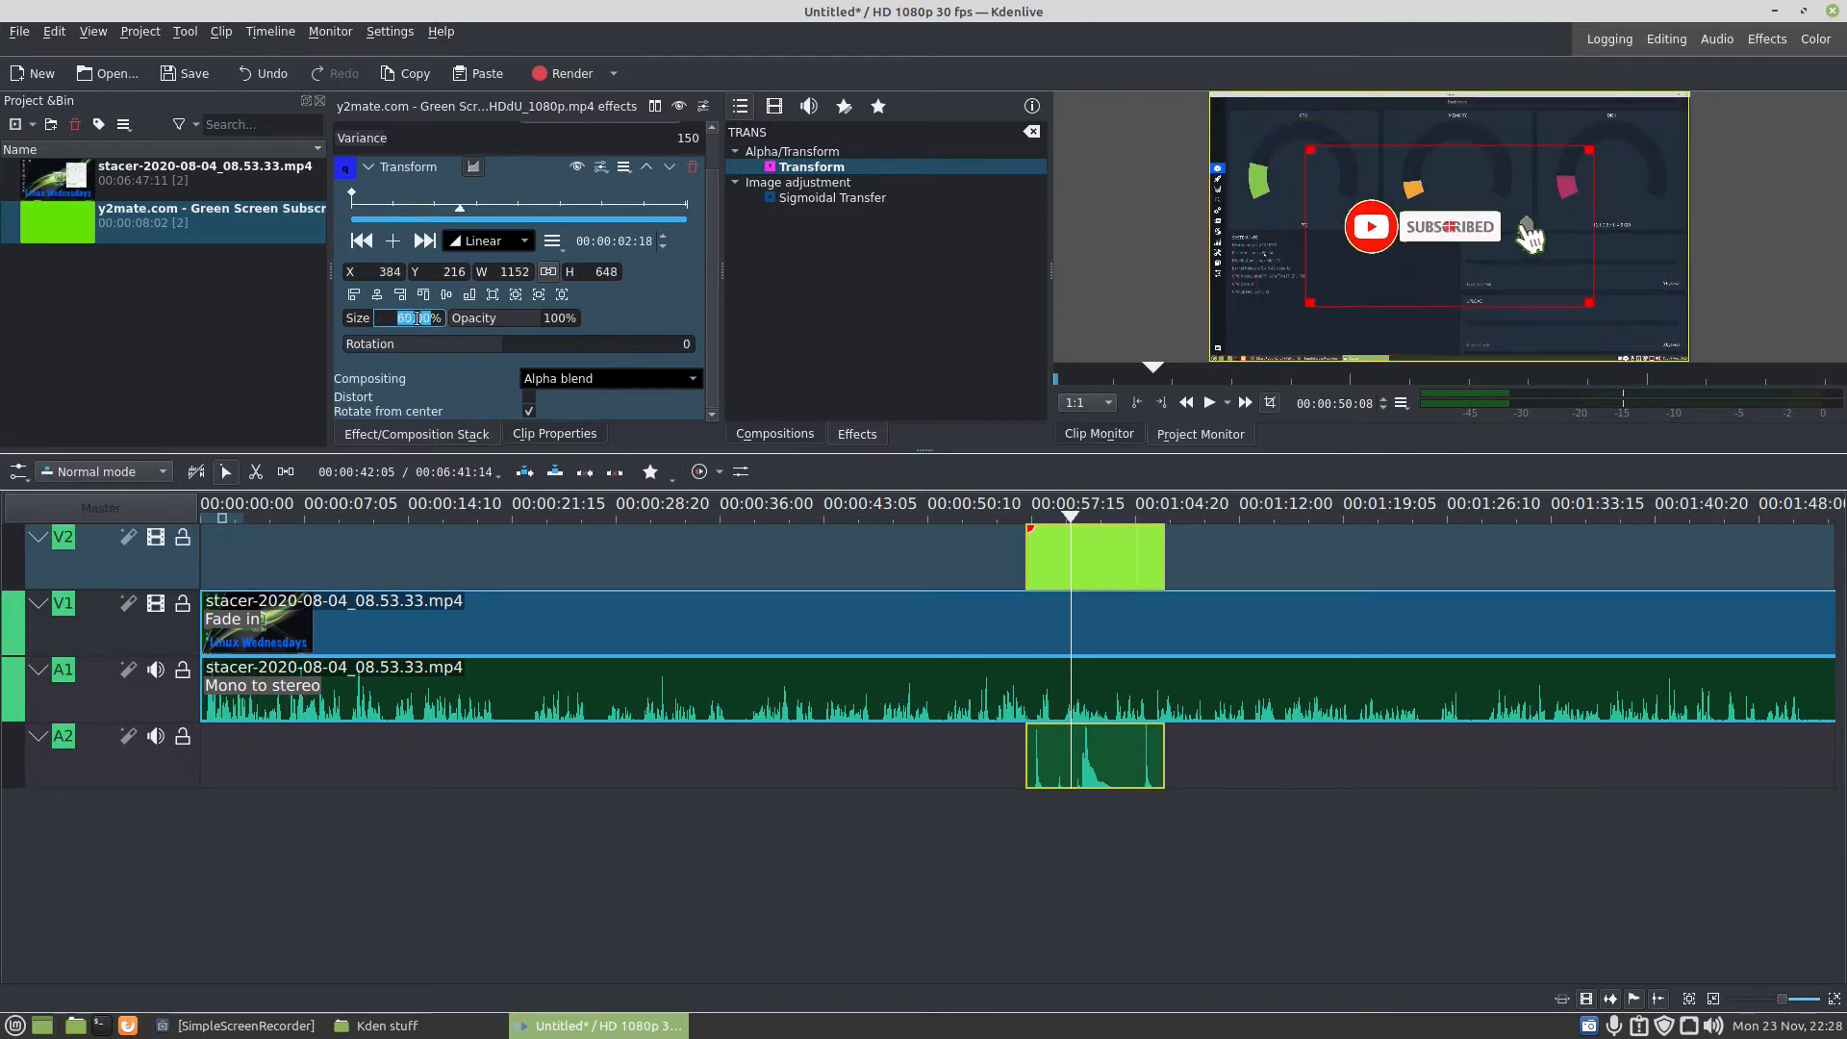
scroll(416, 317, "down", 3)
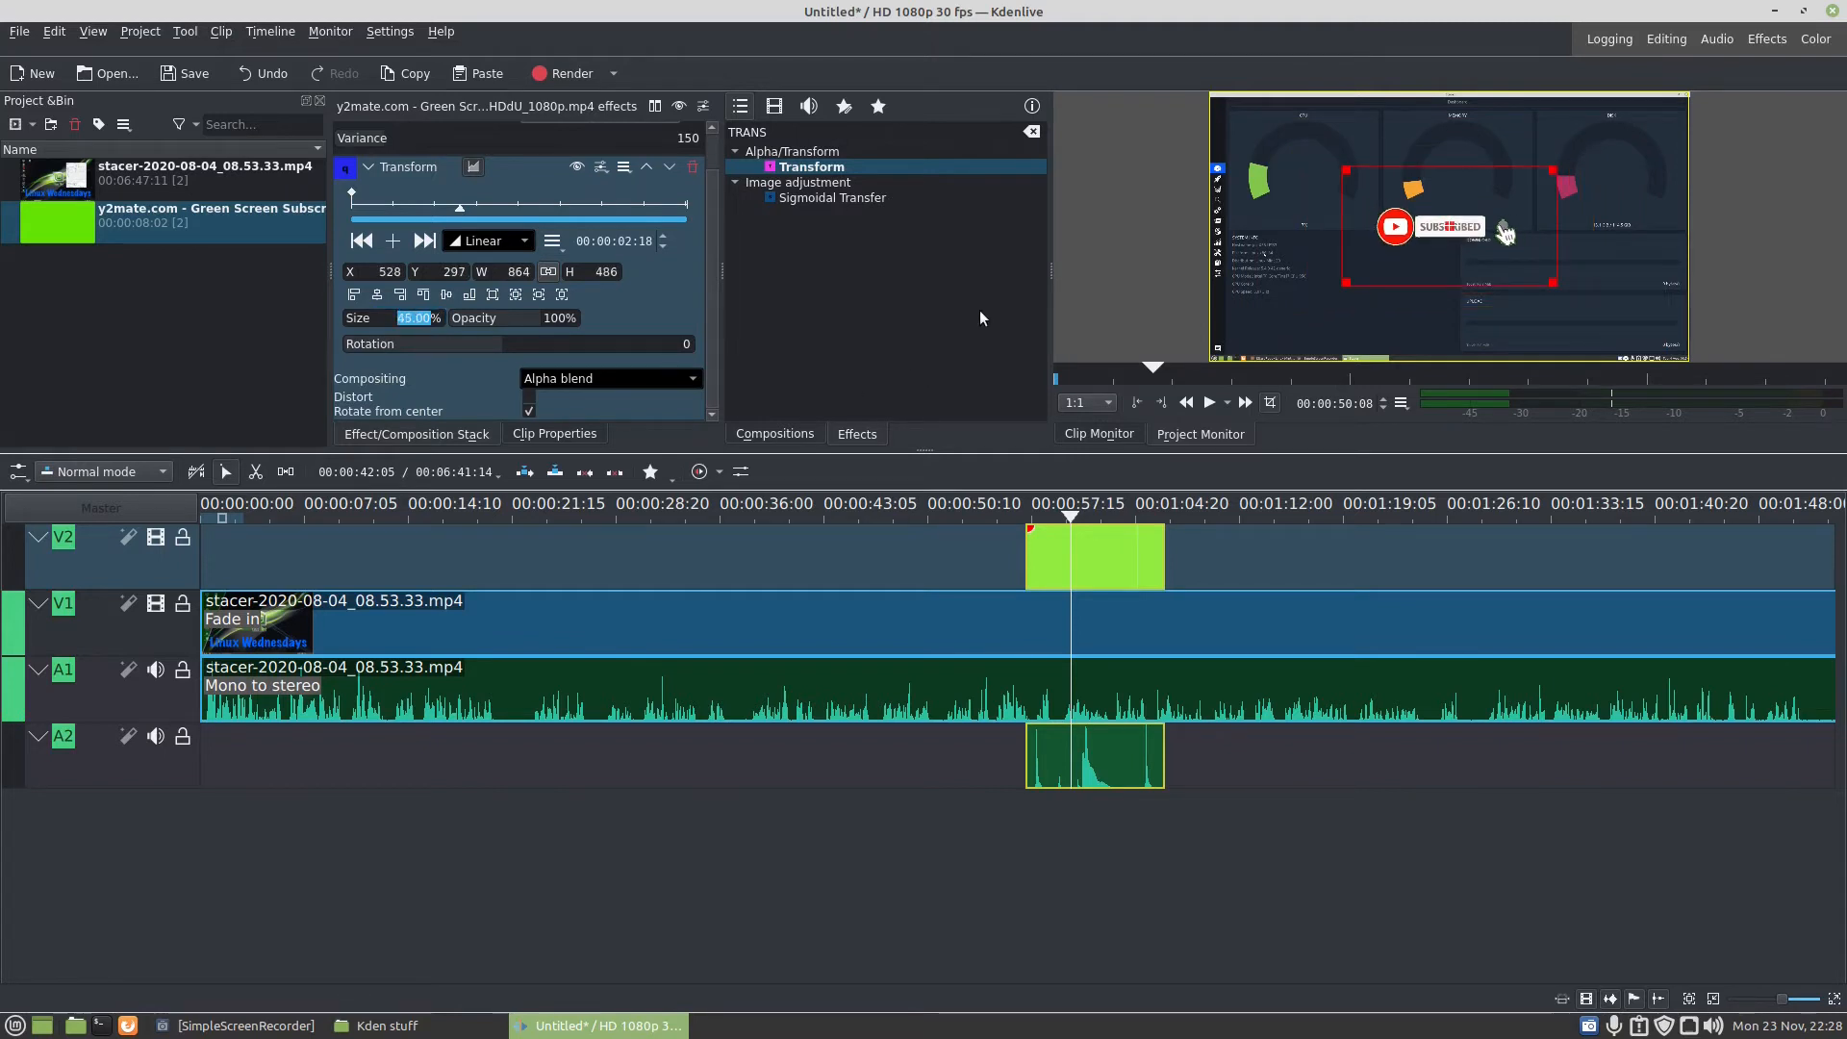
left_click_drag(1450, 229, 1599, 324)
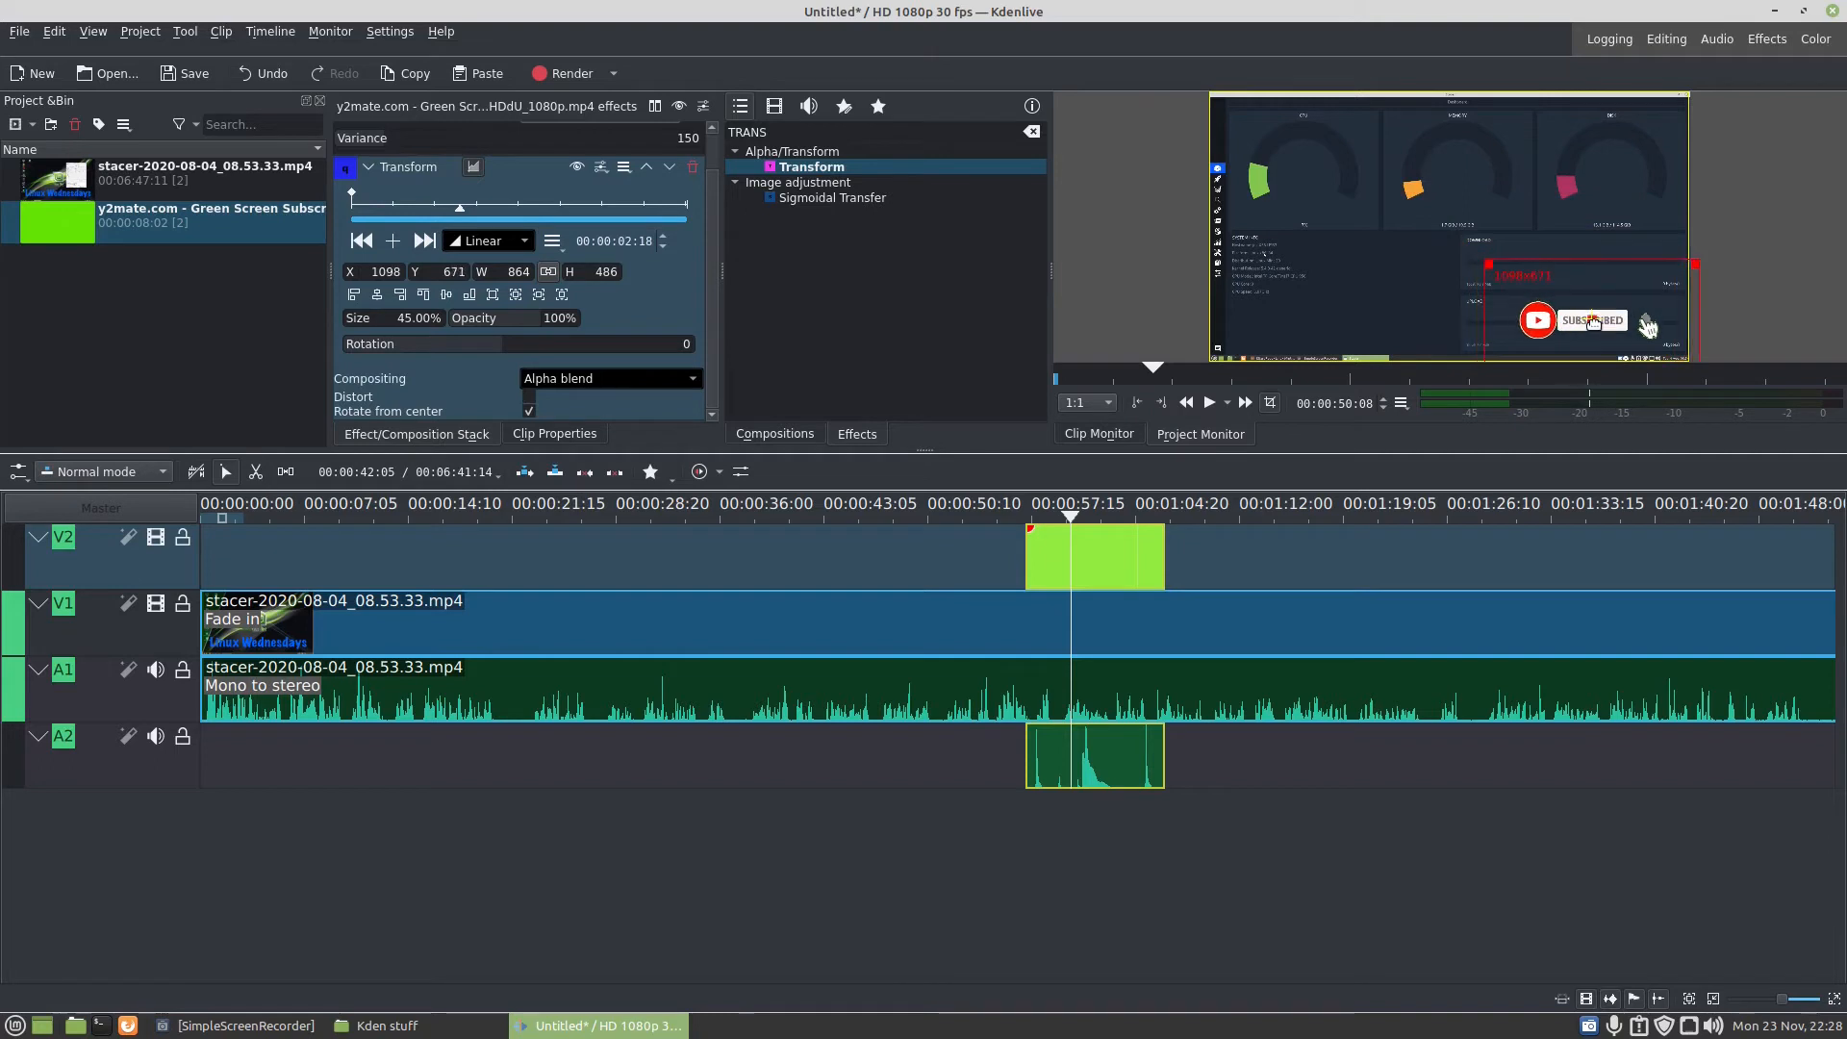
- Play the timeline from about 46 seconds until past the subscribe clip to check the resized overlay
left_click(939, 539)
left_click(1000, 529)
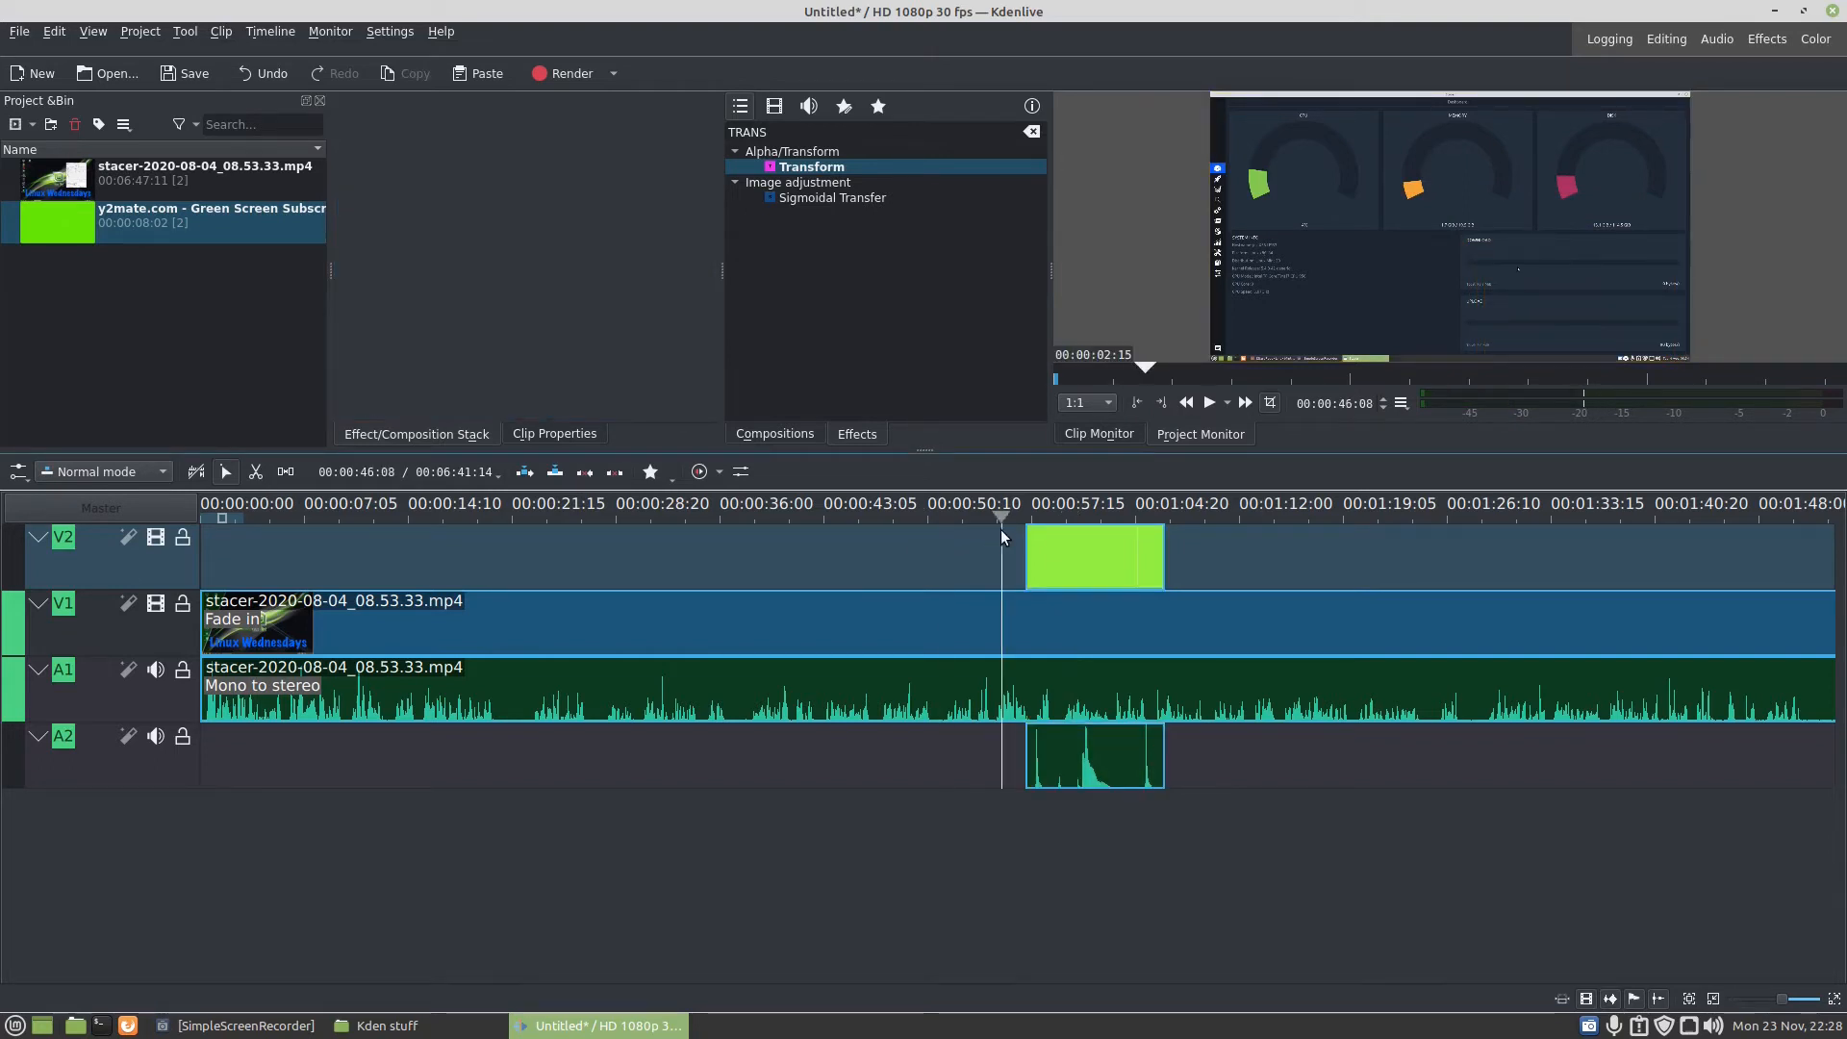
key("space")
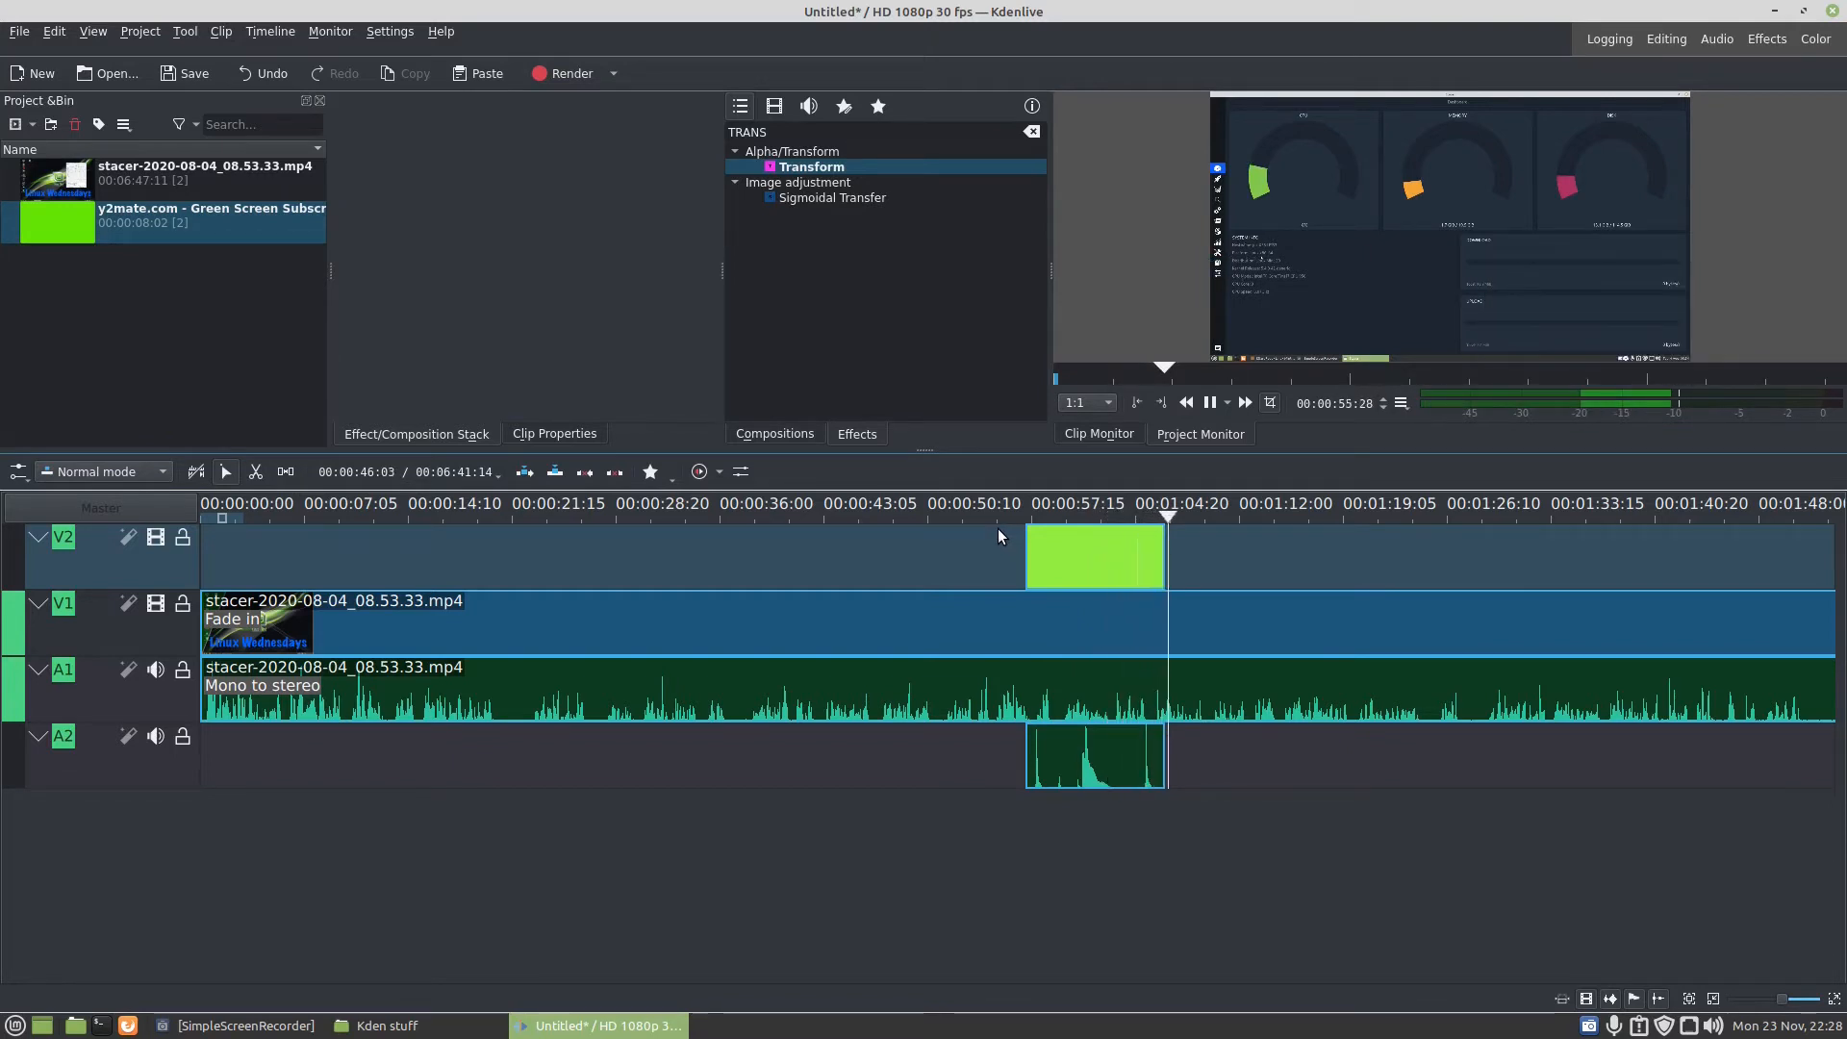
key("space")
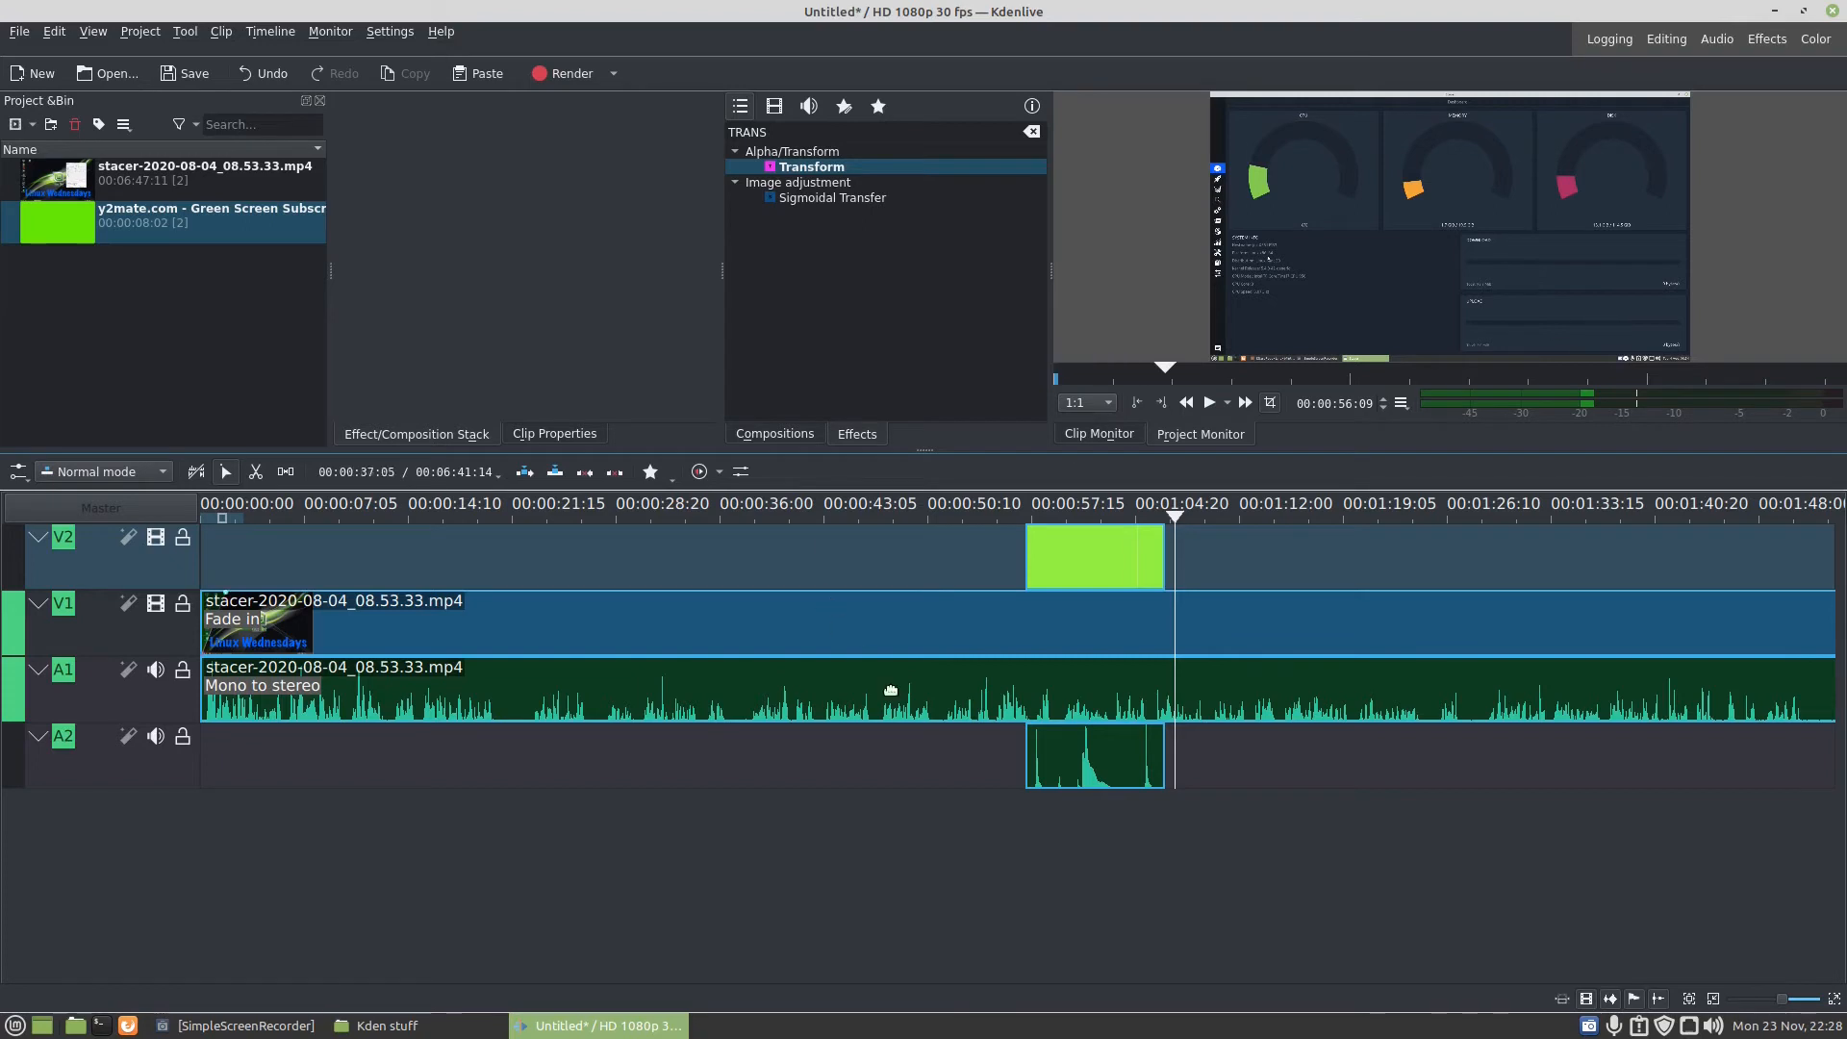
- Trim the silent end of the stacer clip on V1 and A1 so it finishes at about 00:06:30:22
scroll(1256, 787, "down", 10)
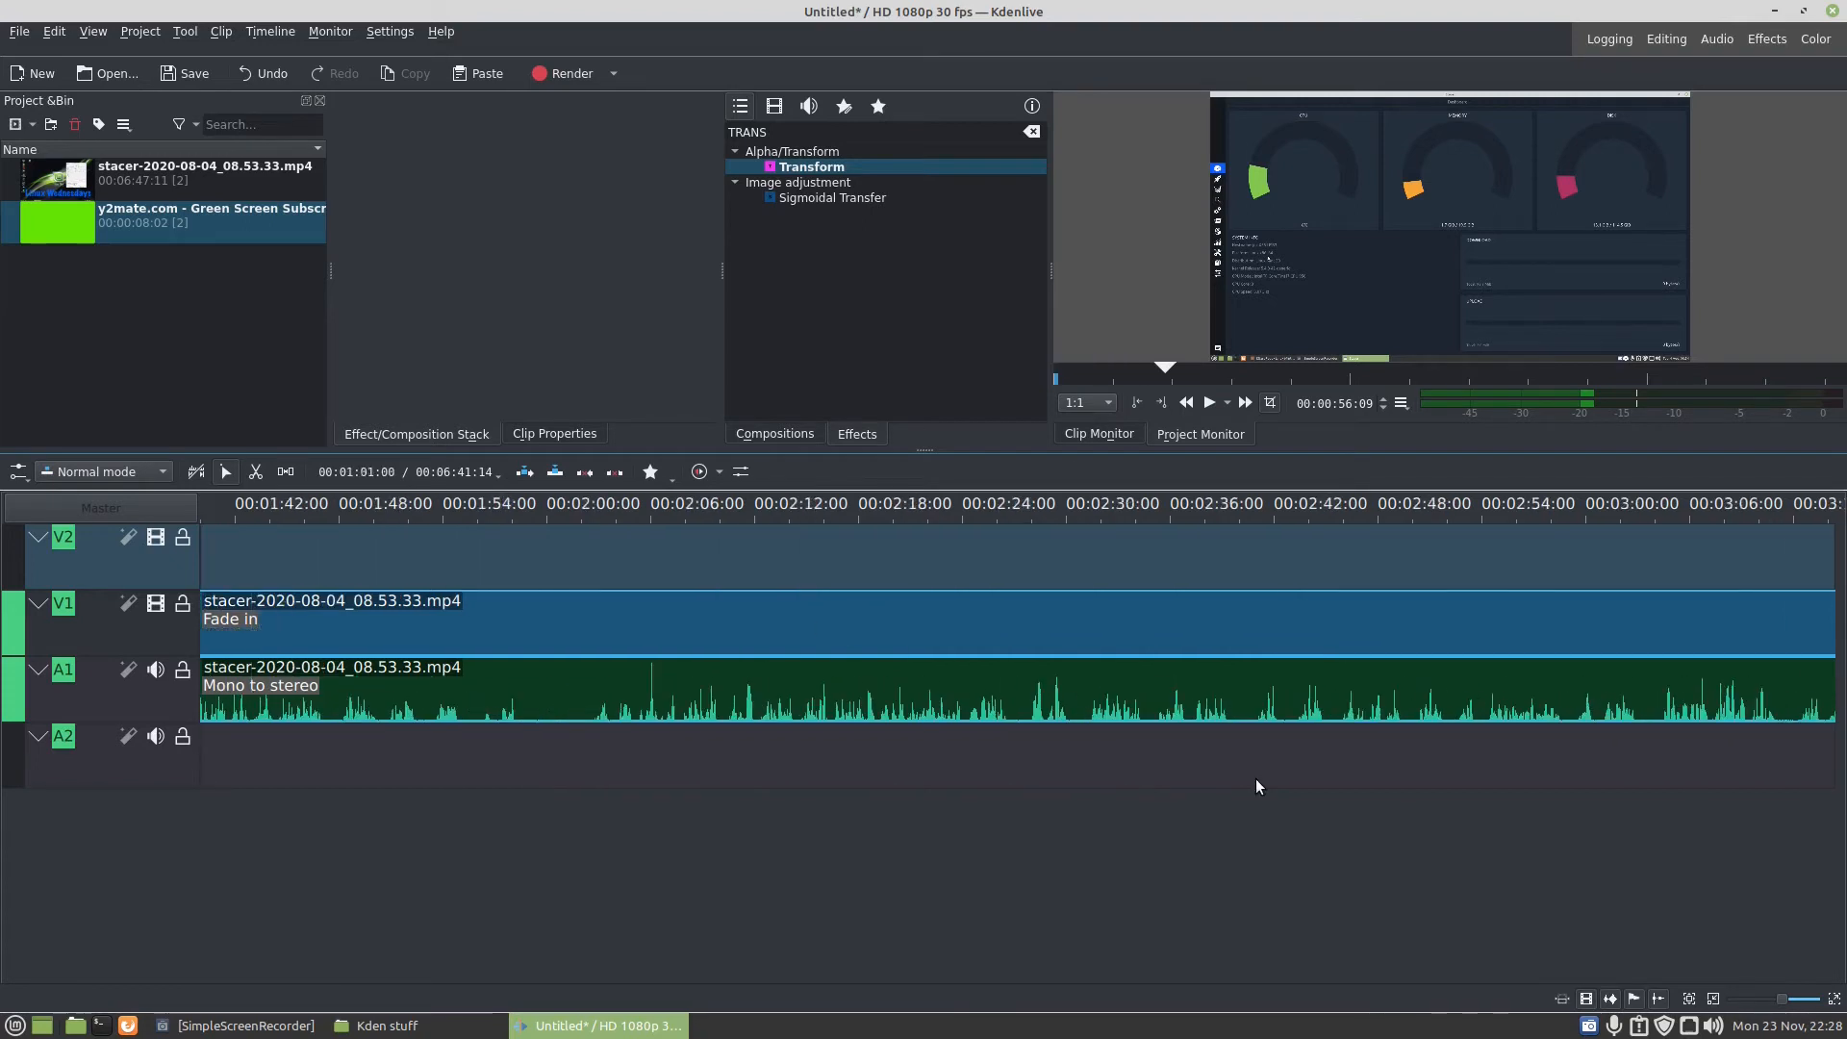
scroll(1255, 777, "down", 7)
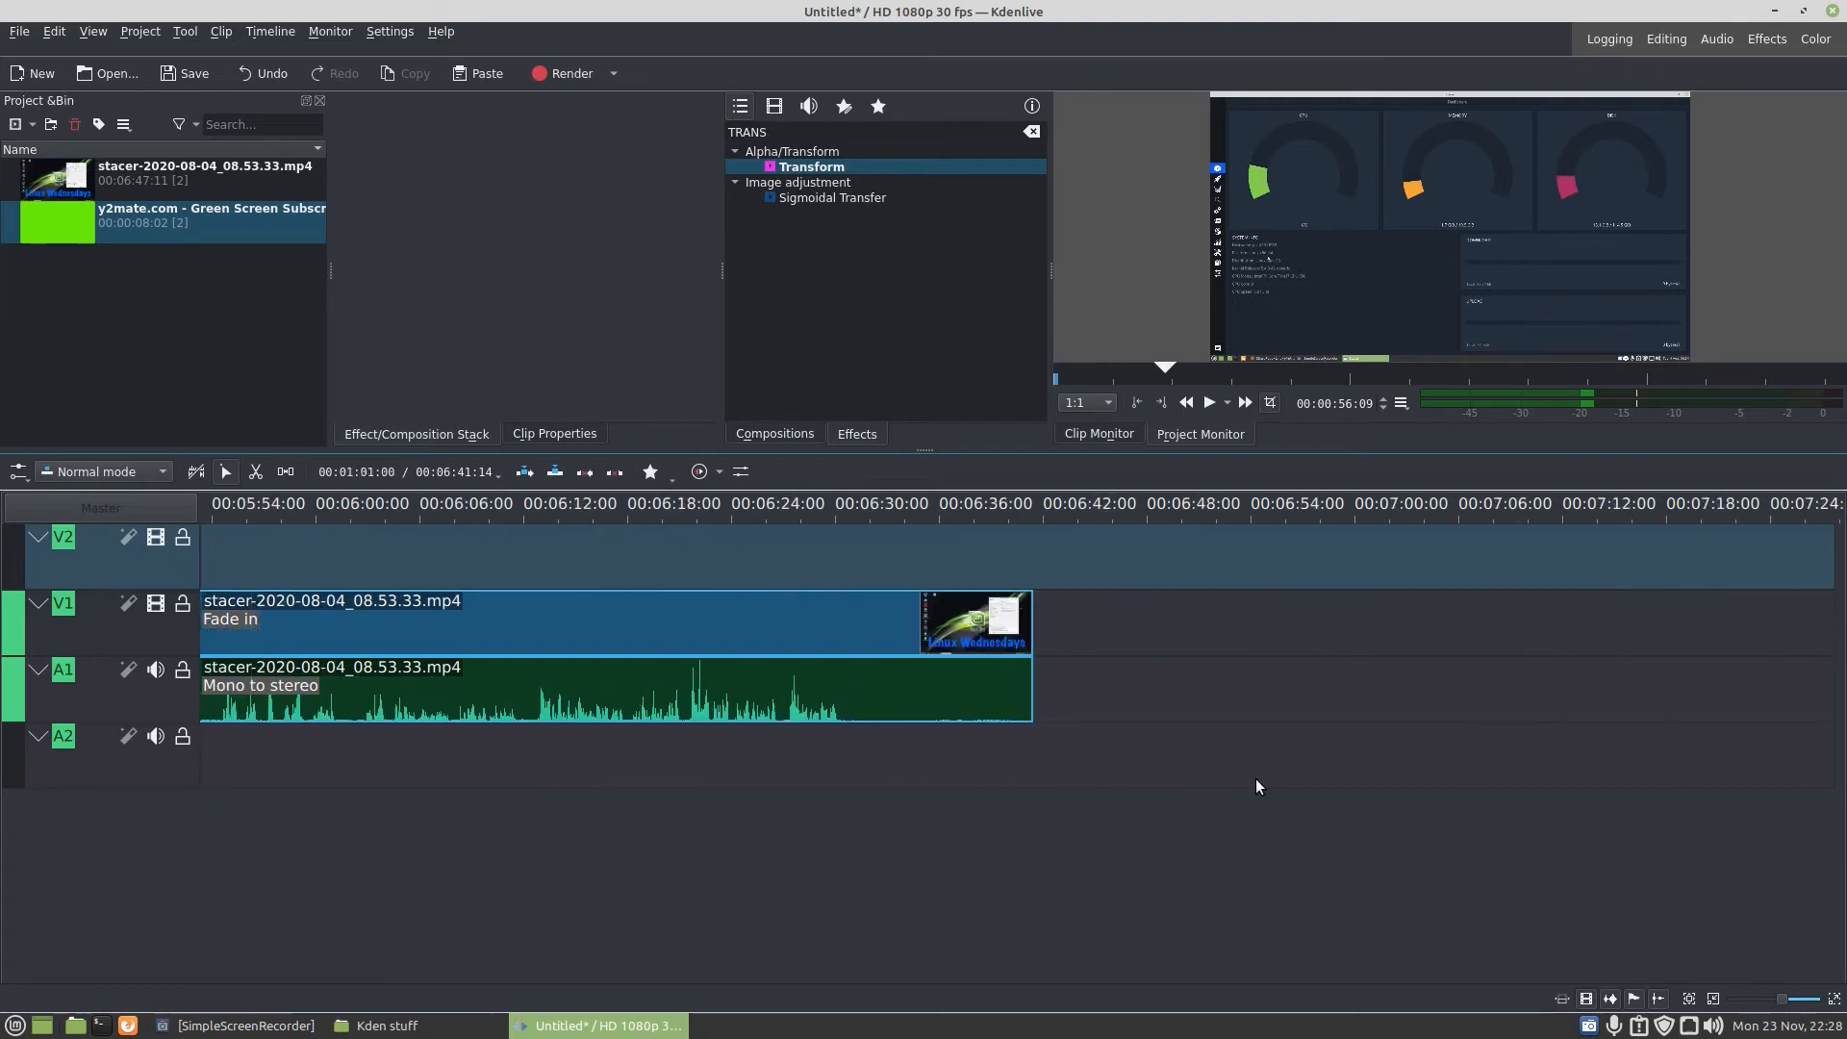
key("Left")
key("Left")
key("Left")
key("Left")
scroll(1460, 717, "down", 6)
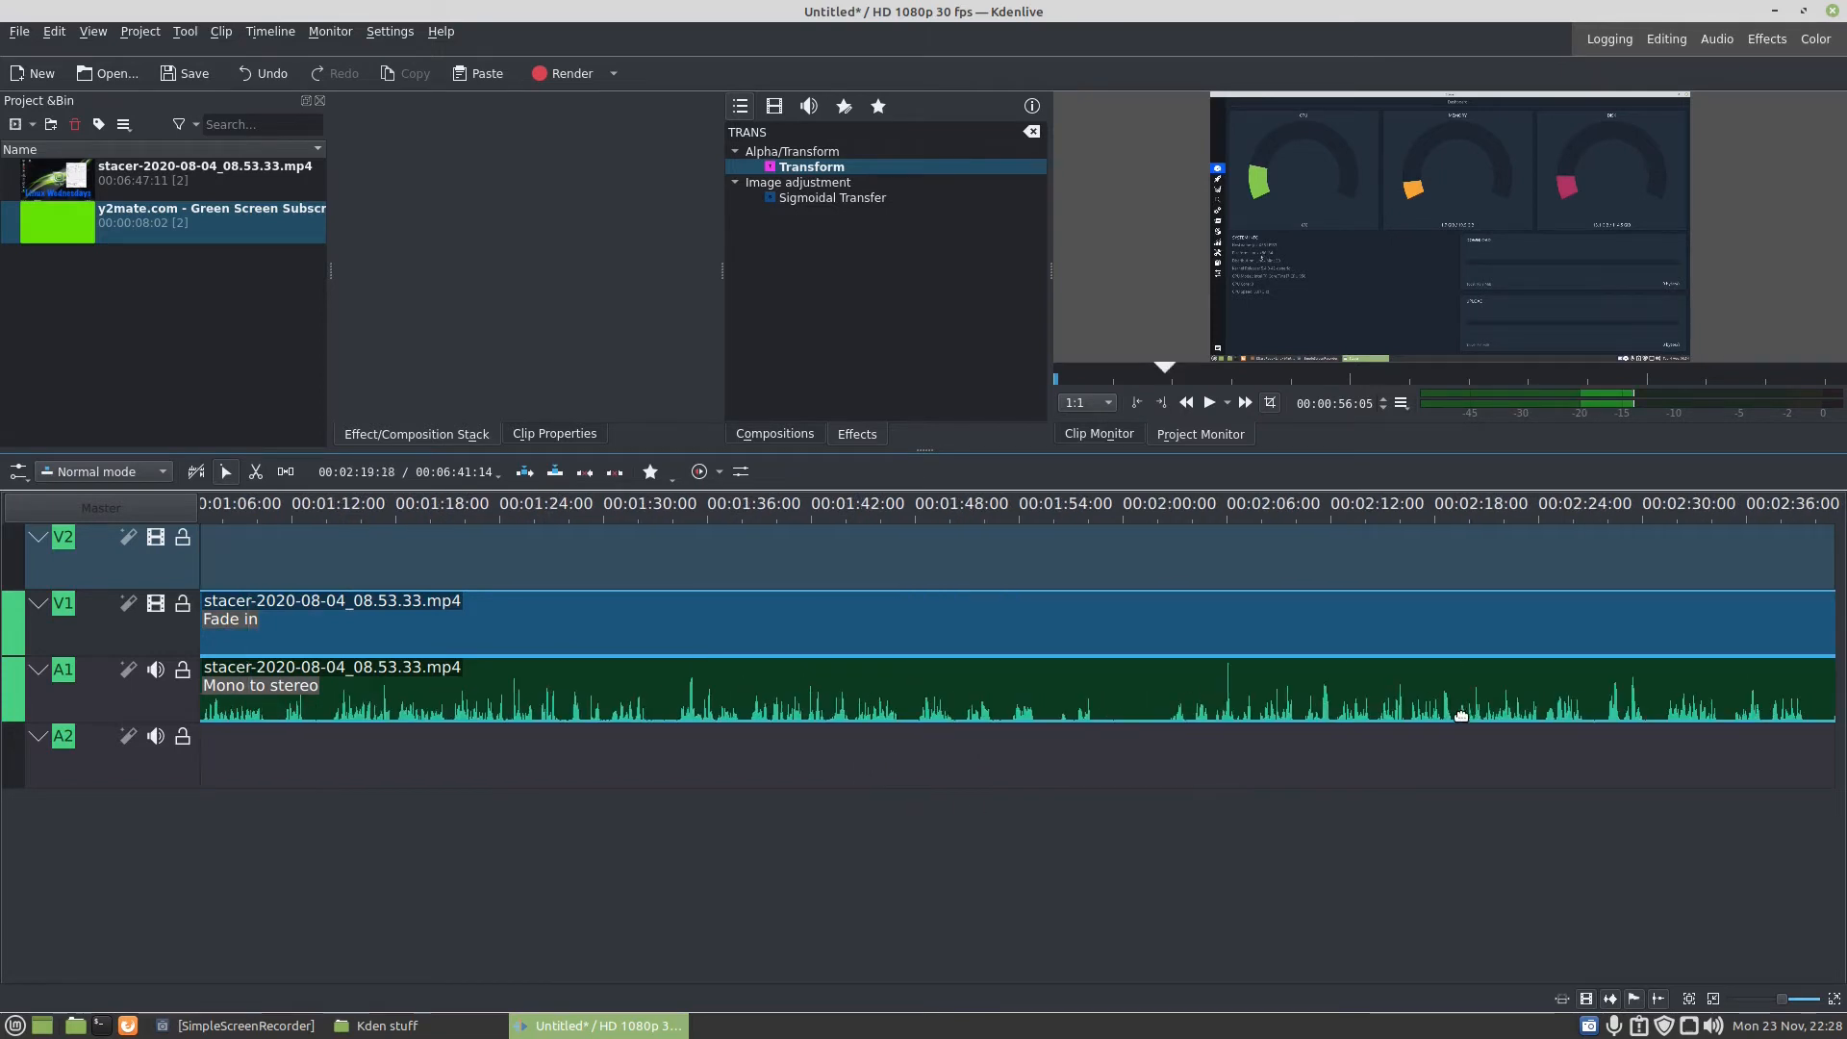
scroll(1460, 717, "down", 10)
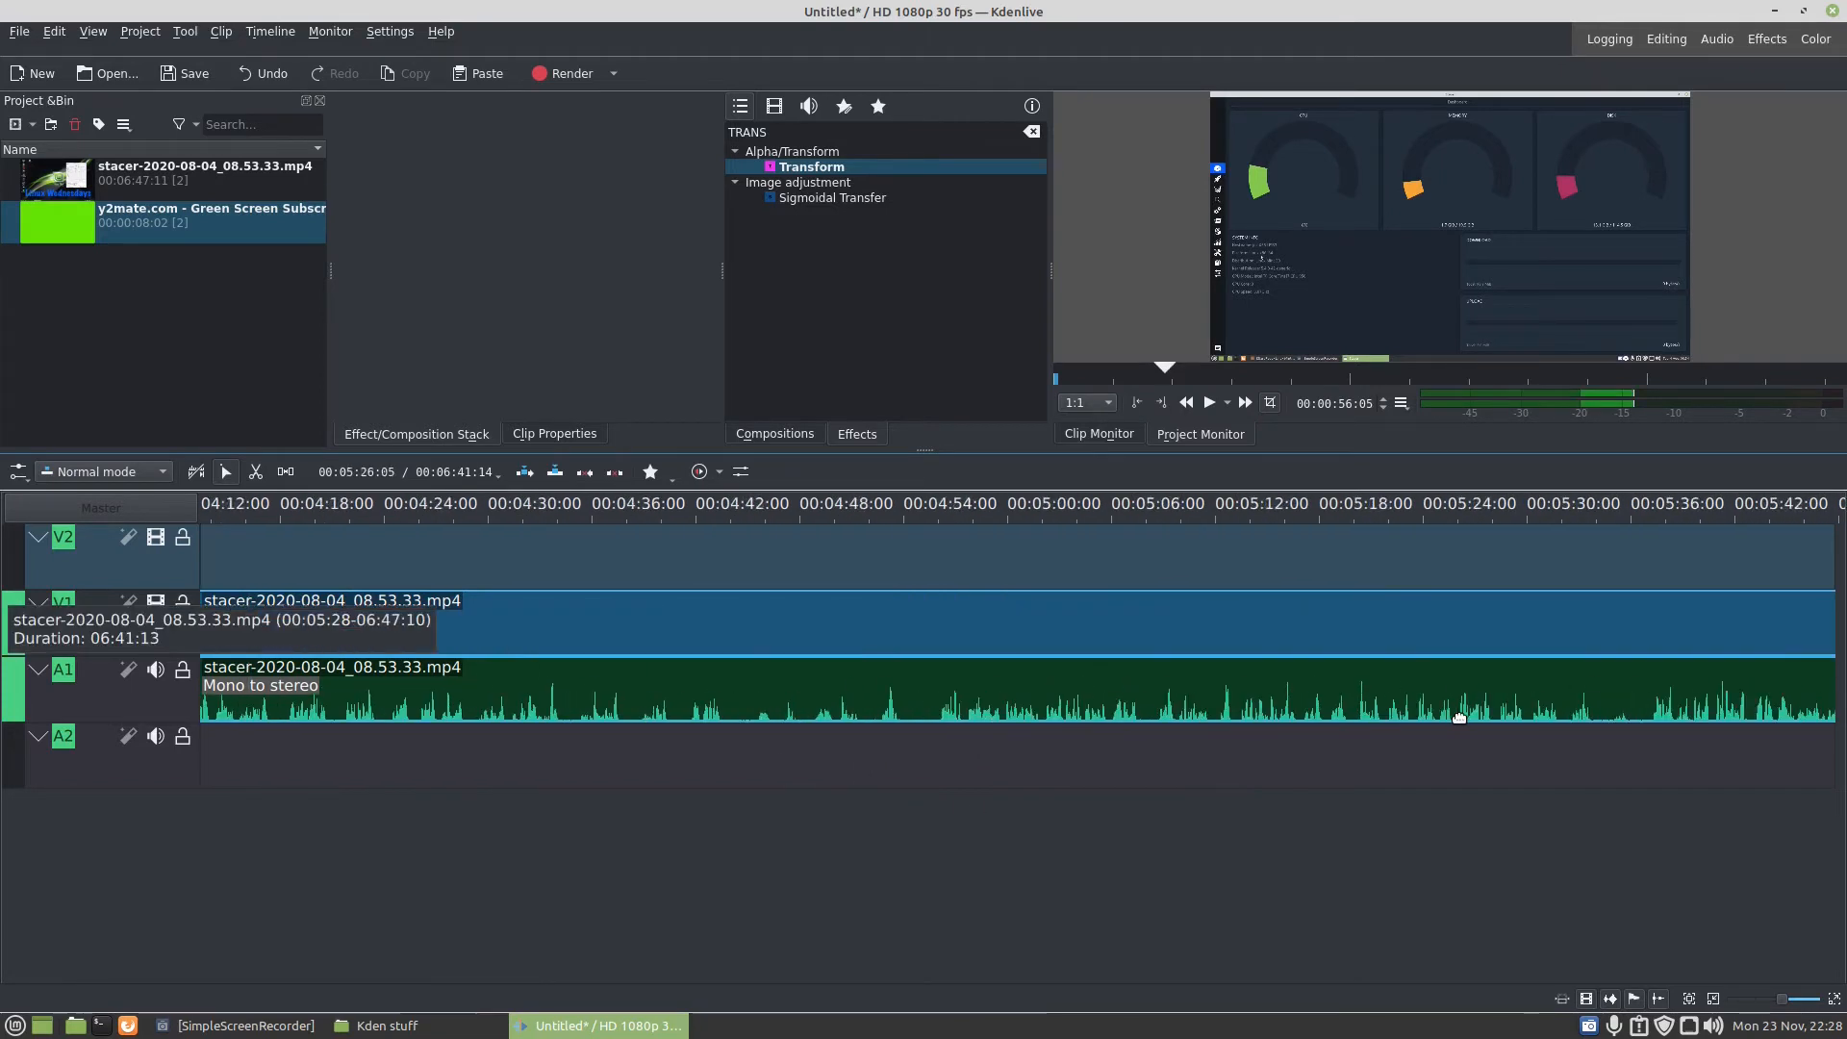
scroll(1459, 717, "down", 2)
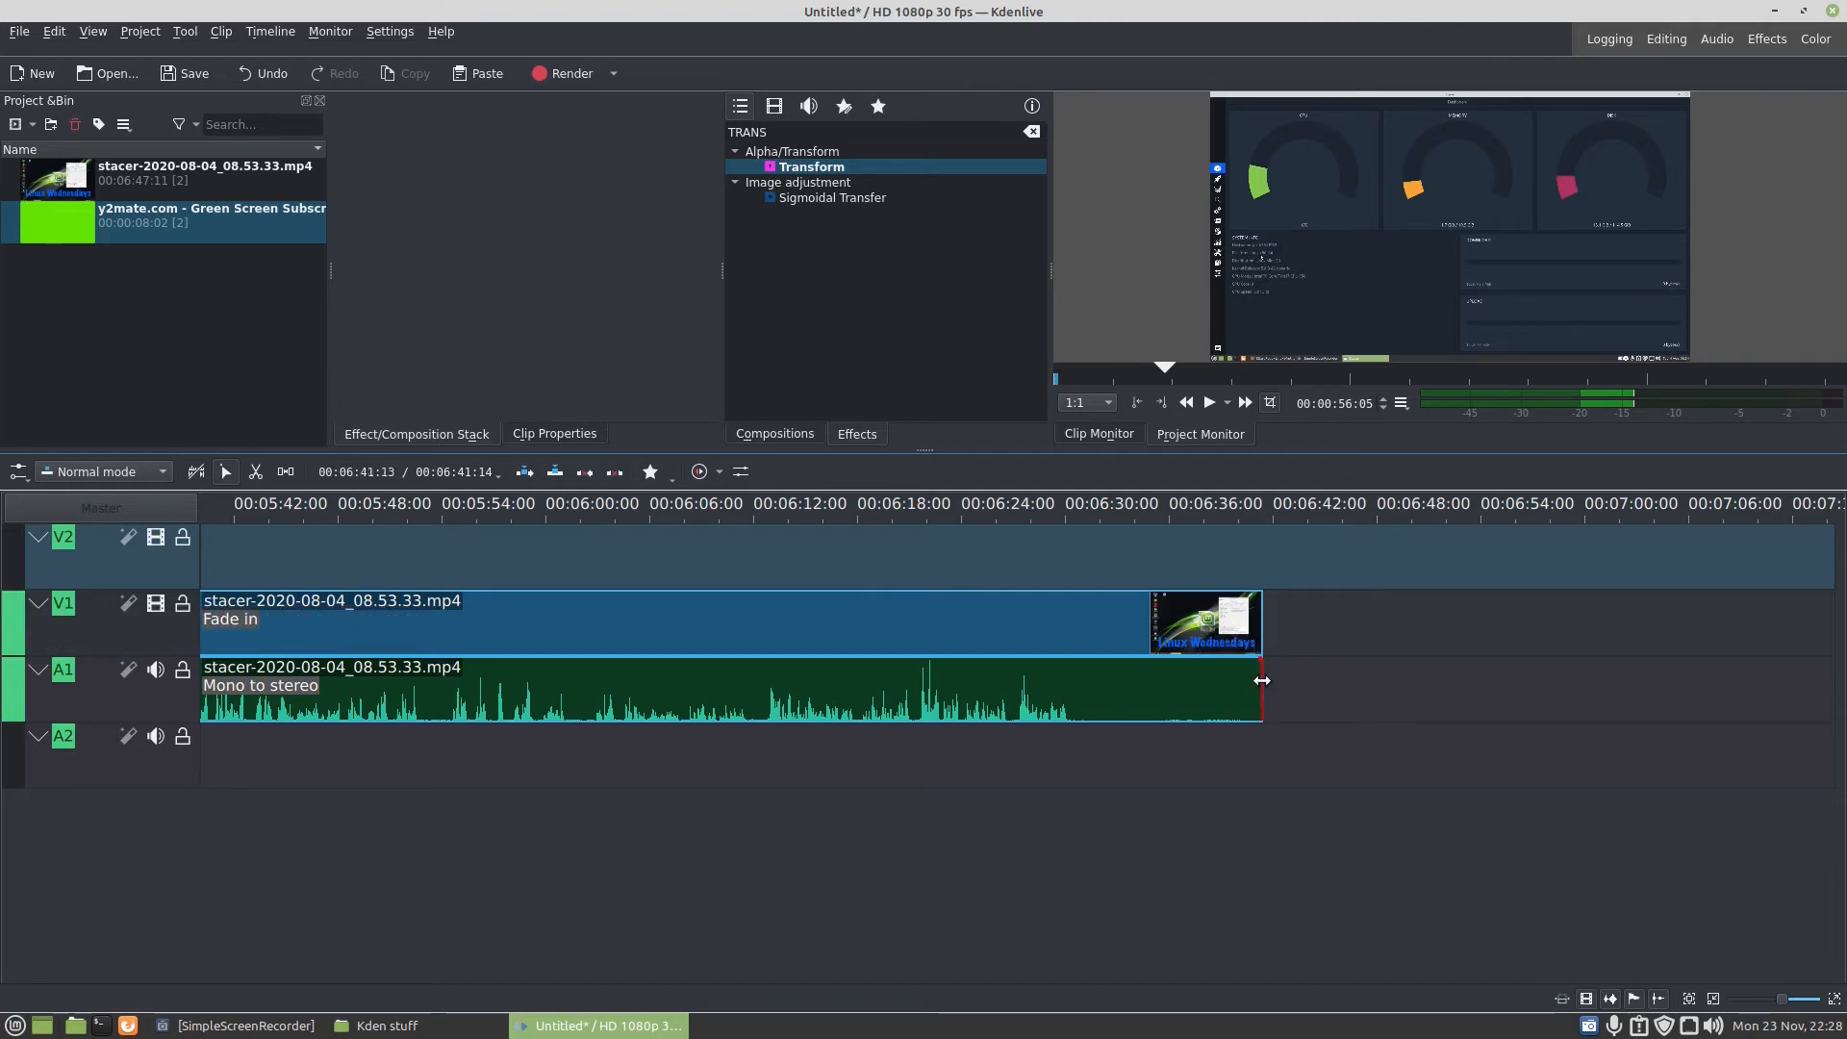
left_click_drag(1262, 681, 1077, 654)
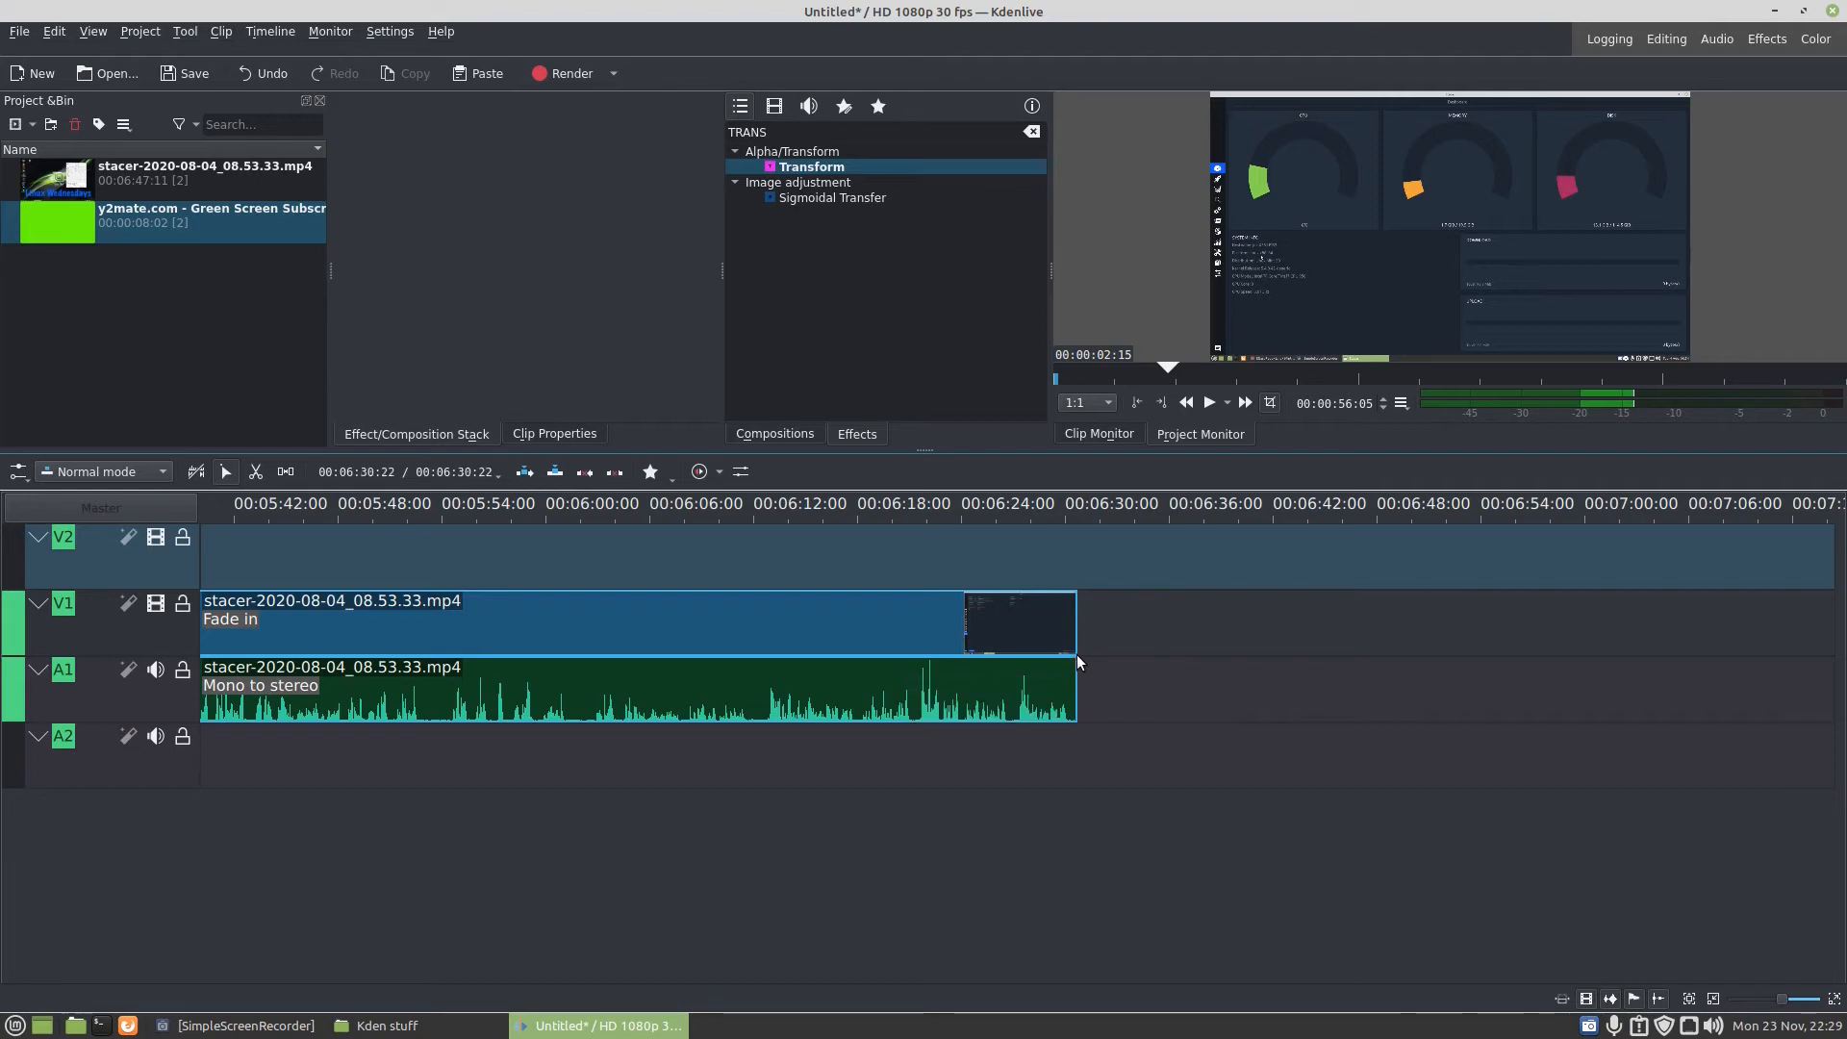
- Search the effects for FADE and try to apply the Audio correction Fade out to the stacer video clip on V1
double_click(792, 132)
type("FADE")
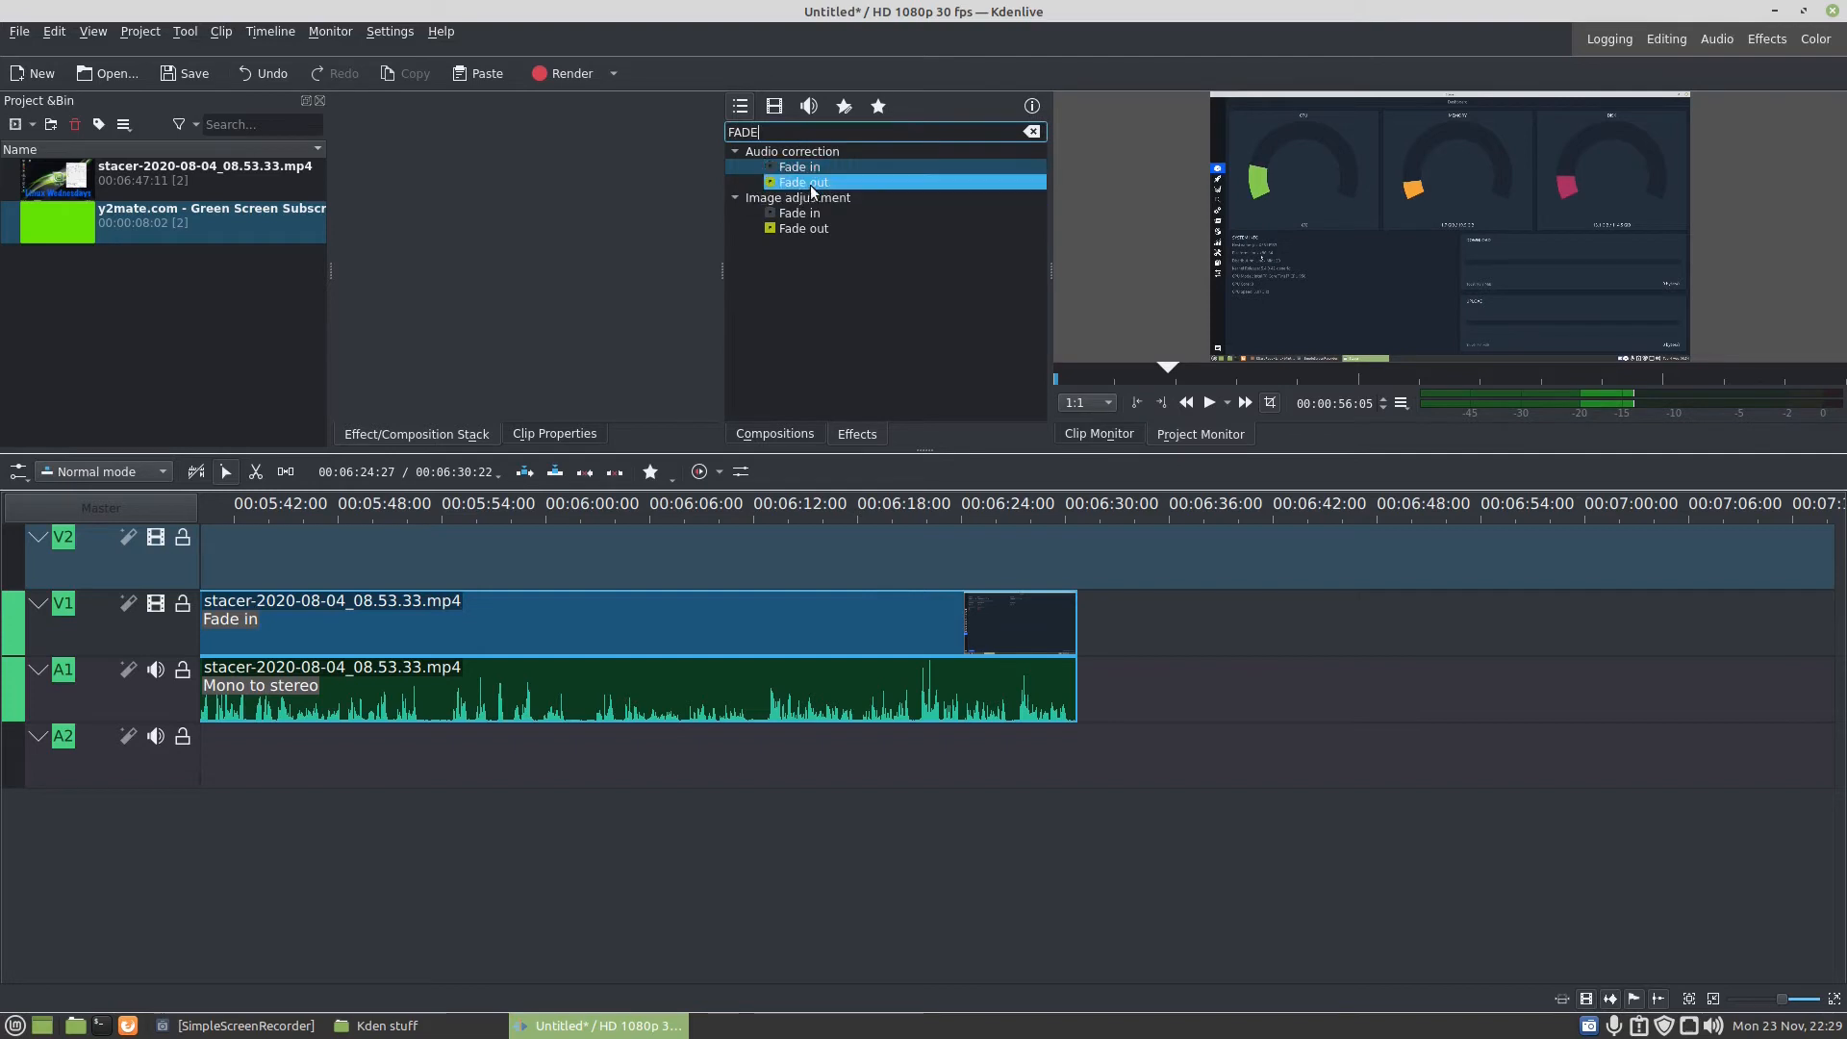
left_click_drag(810, 190, 1048, 632)
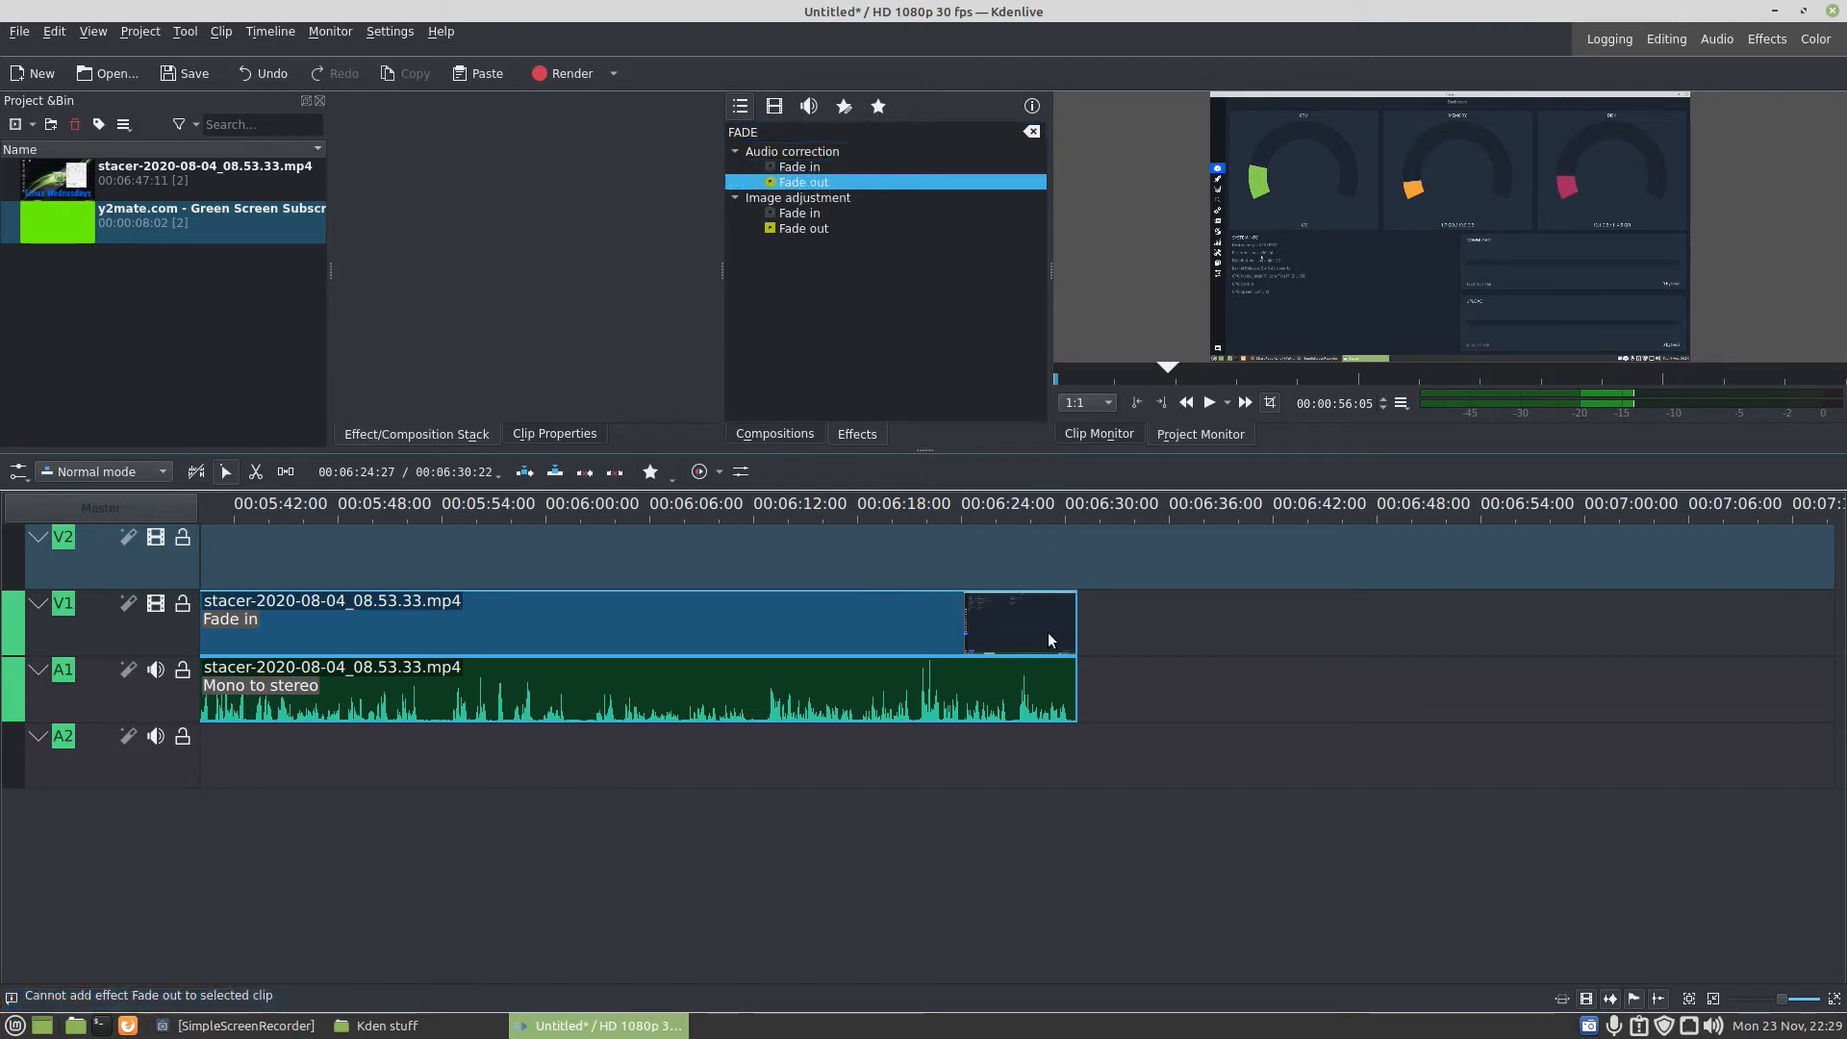
- Add a fade out to the end of the stacer clip on V1 and play it from about 00:06:27:15
left_click(1049, 631)
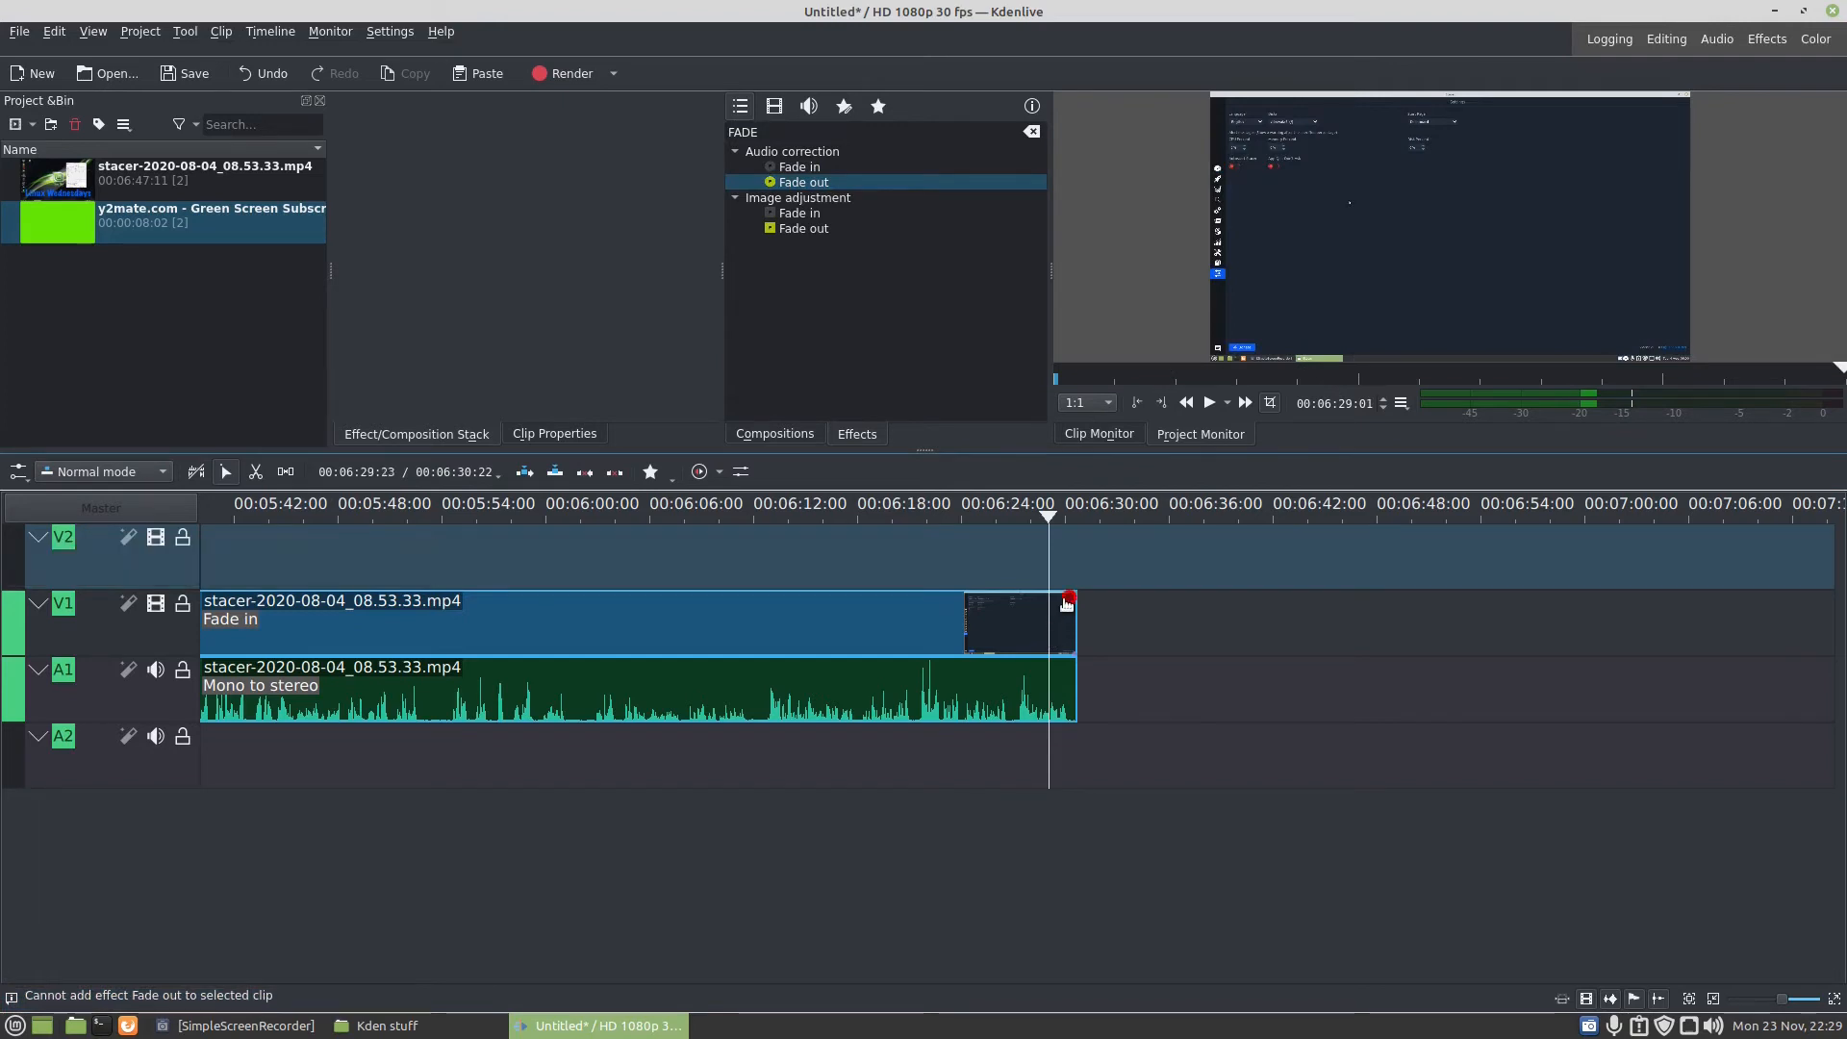
left_click_drag(1063, 611, 1061, 601)
left_click(1021, 562)
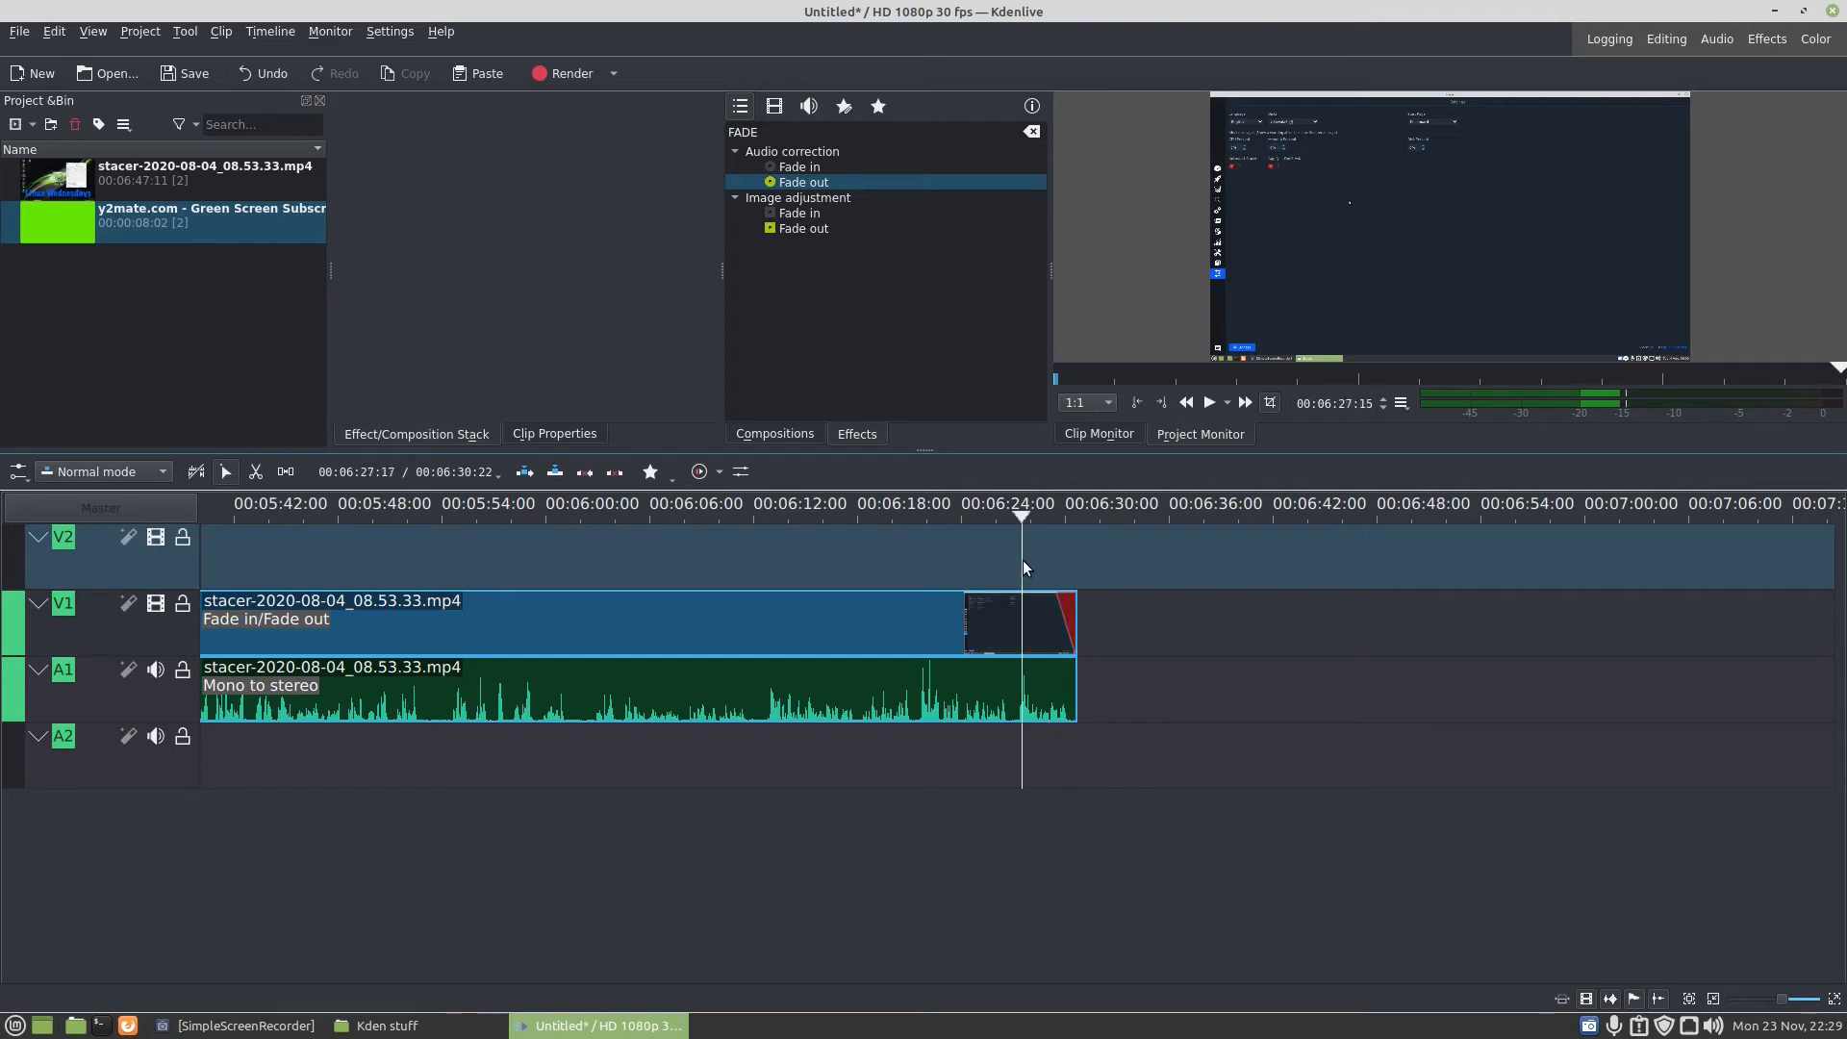
key("space")
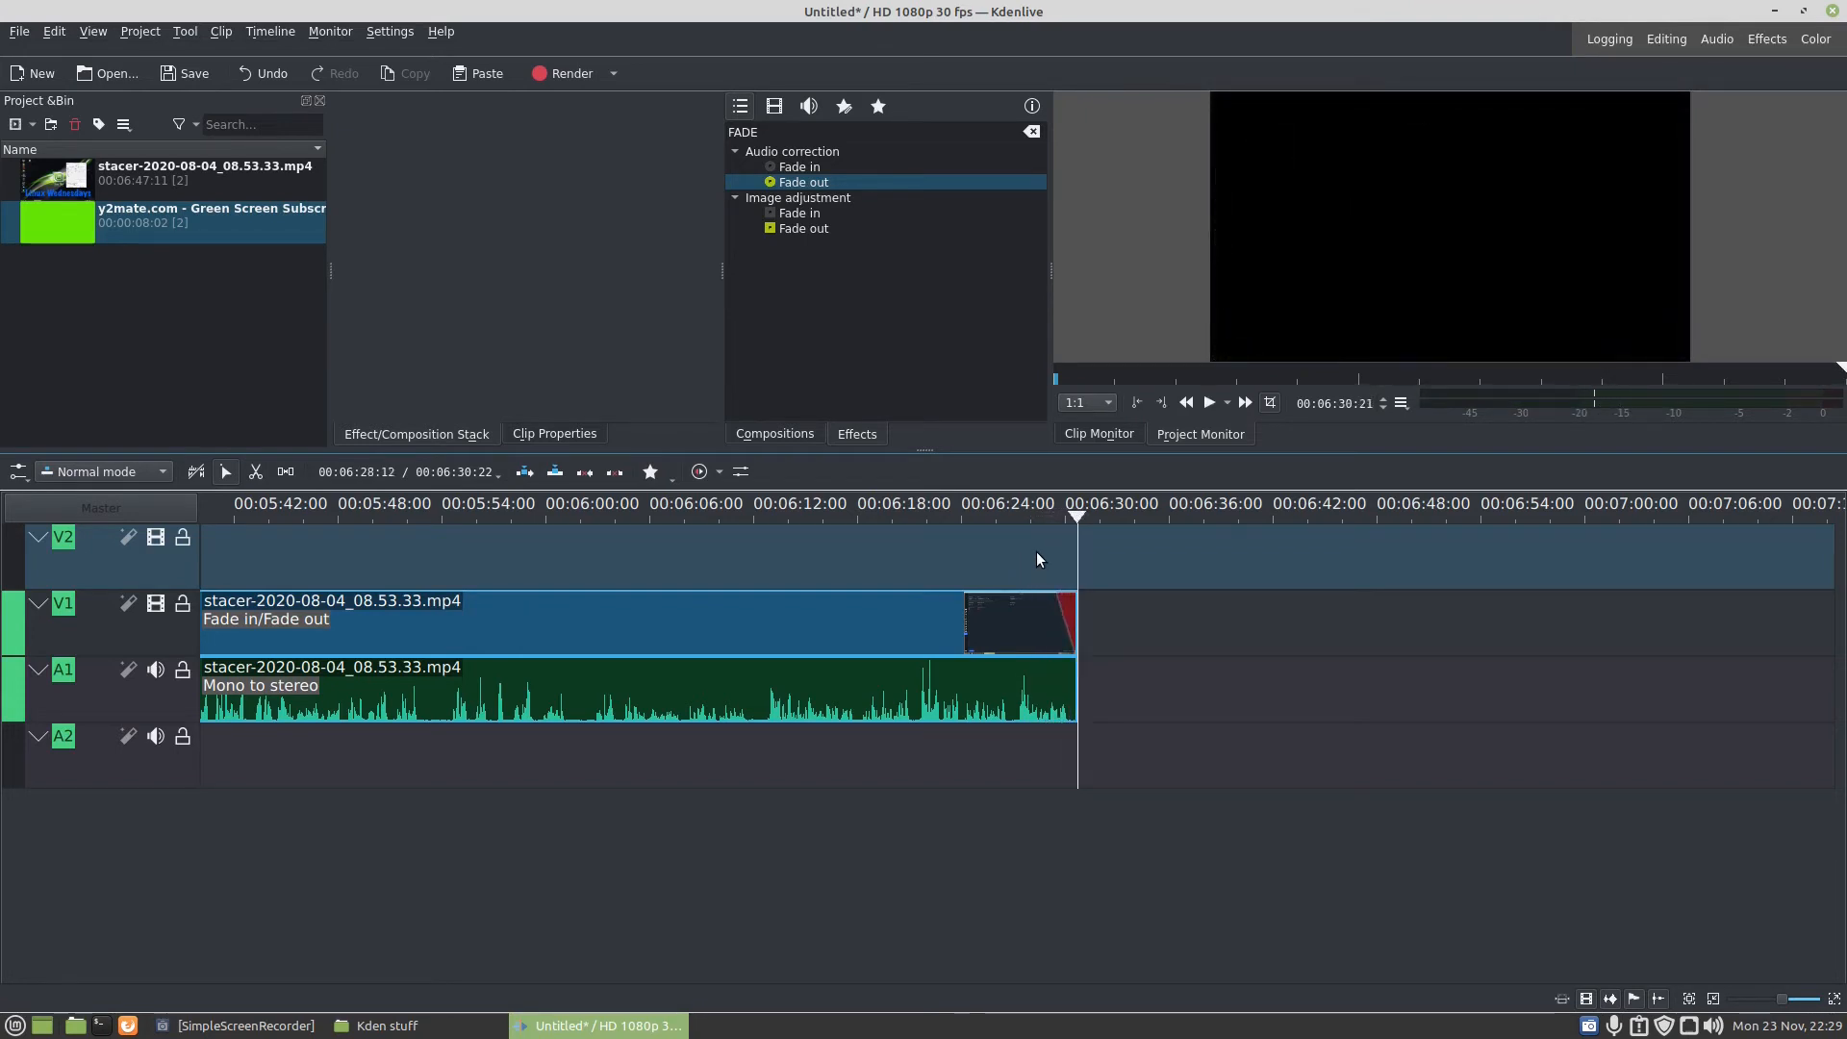
- Import VHL2DbC.jpg and place it on V1 directly after the stacer clip, extended to about 00:06:45:29
left_click(31, 125)
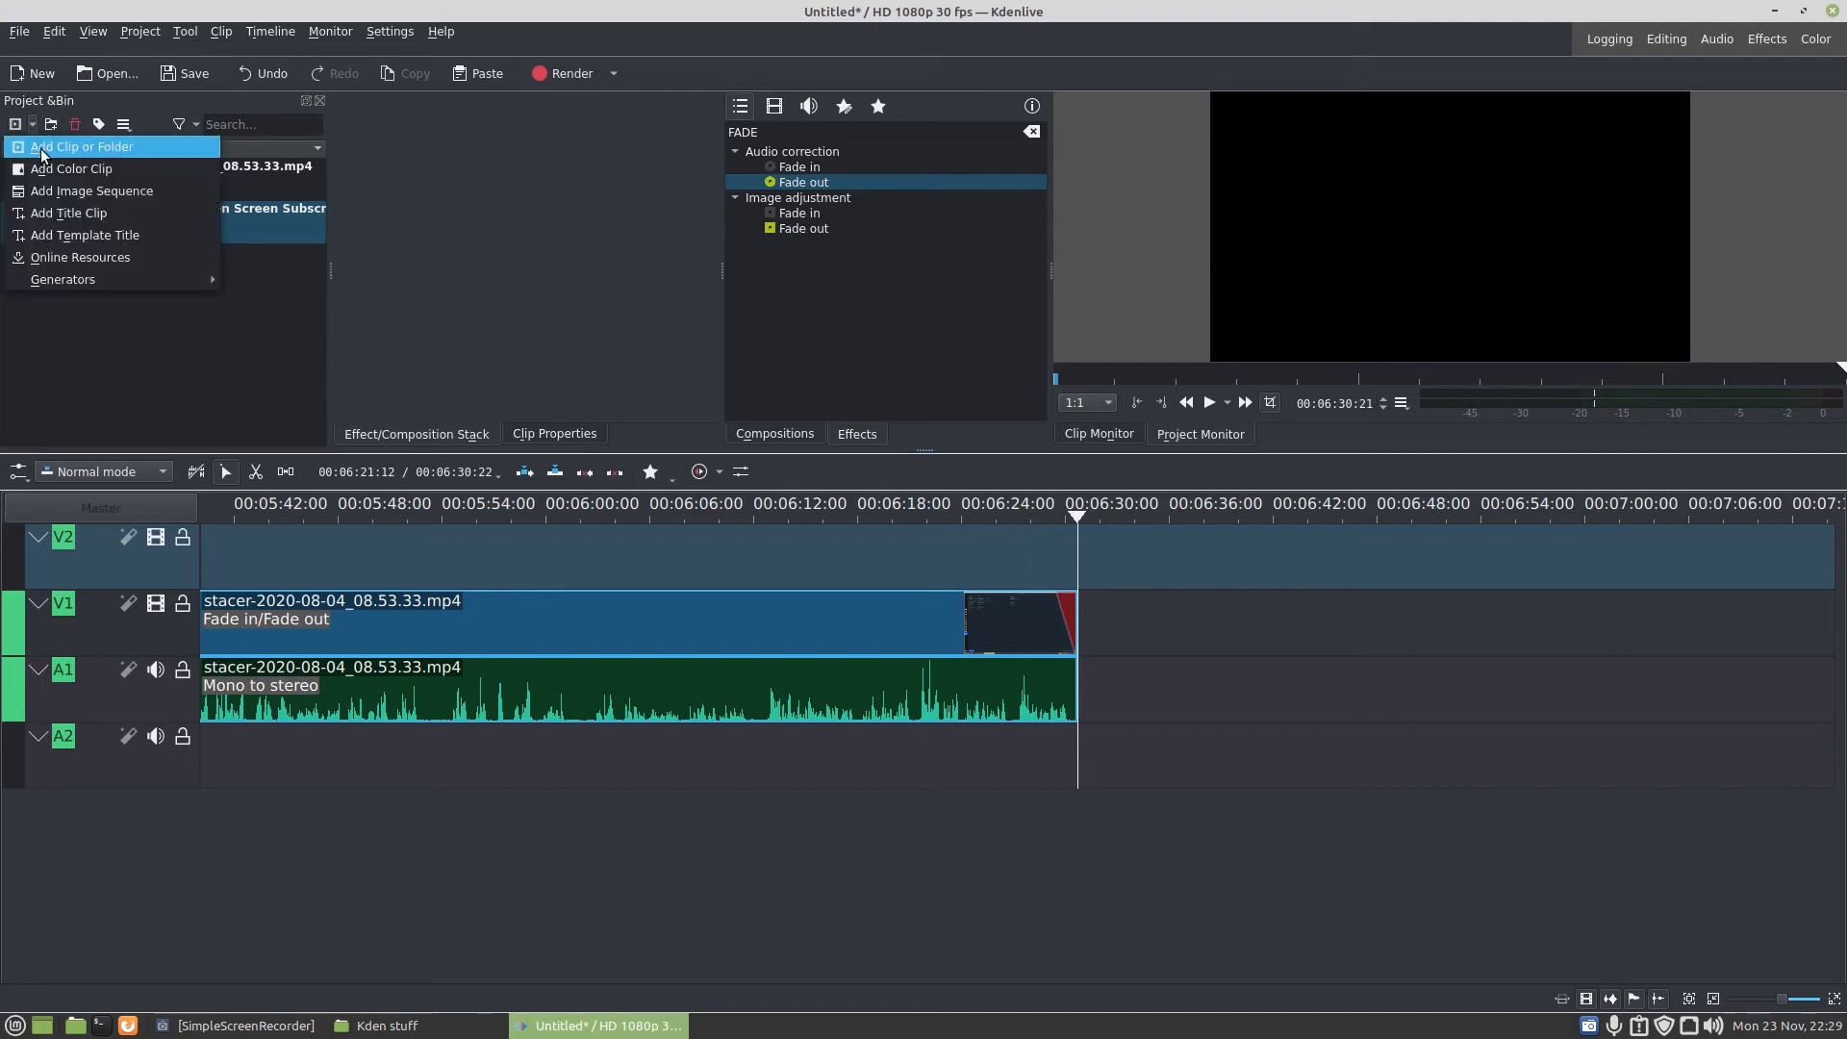
left_click(42, 149)
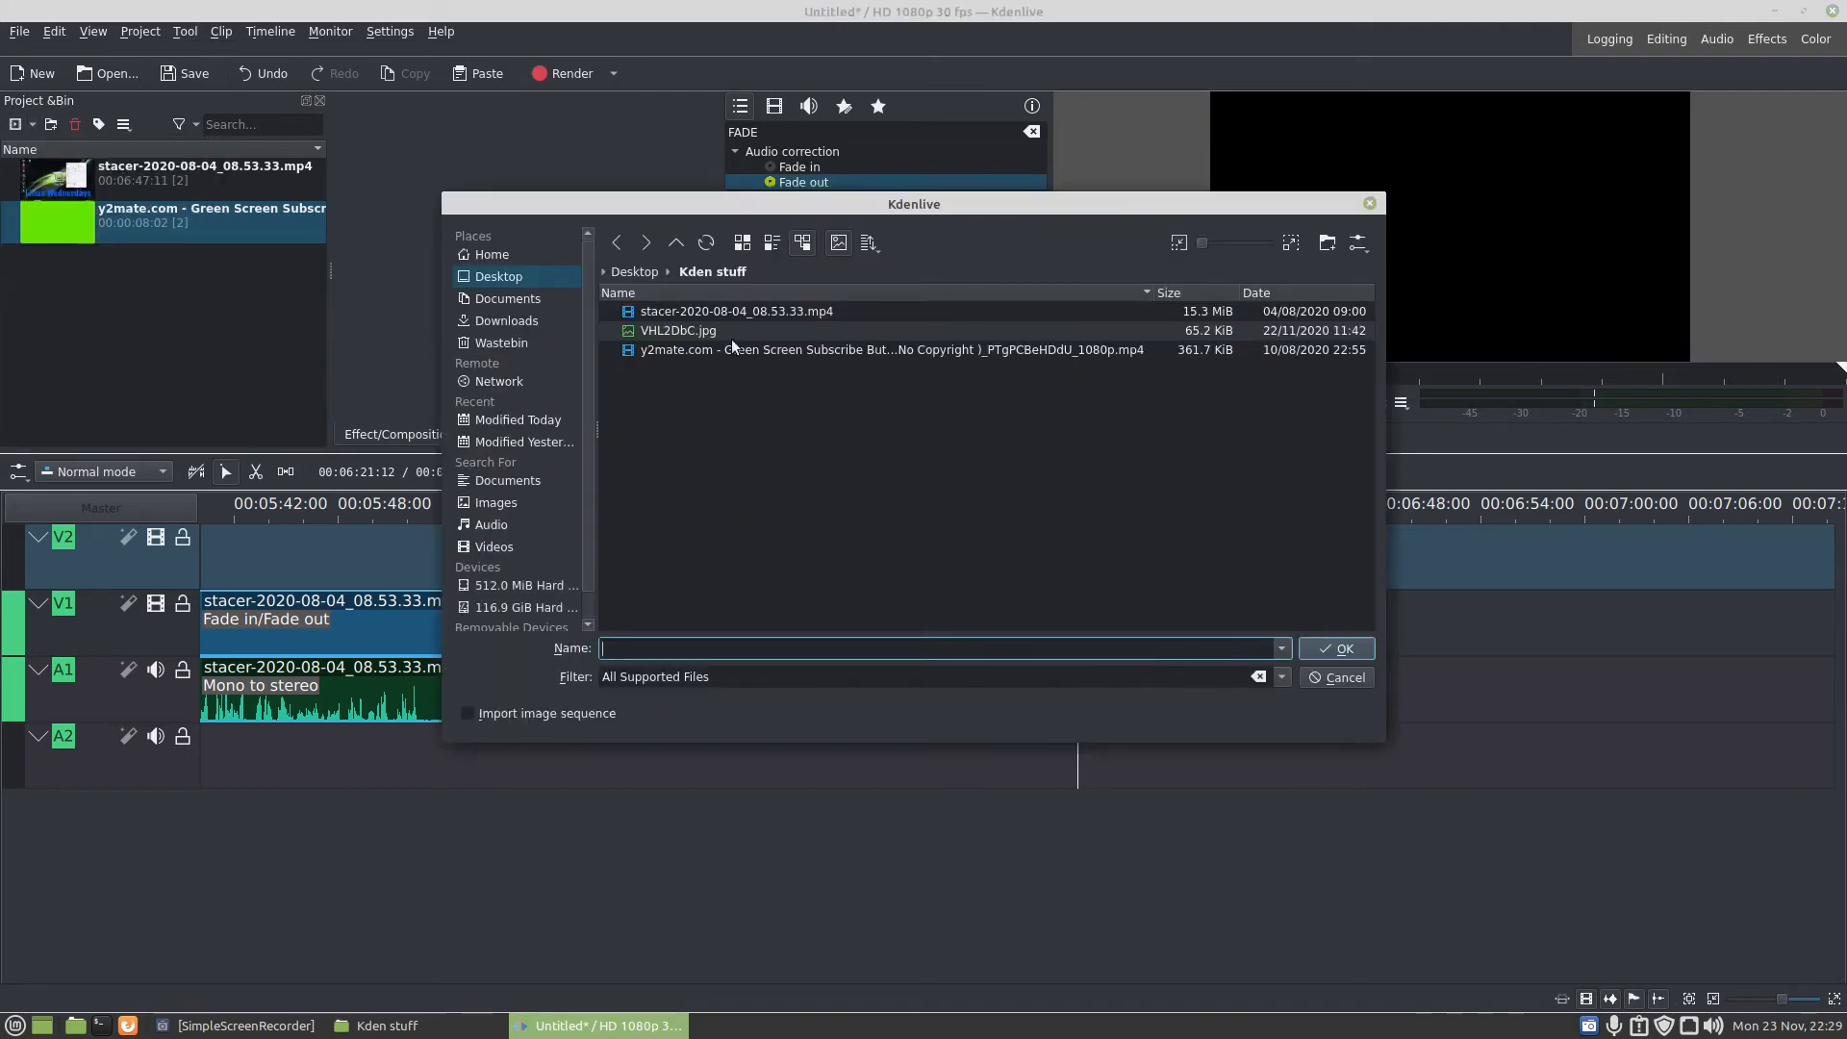
left_click(661, 332)
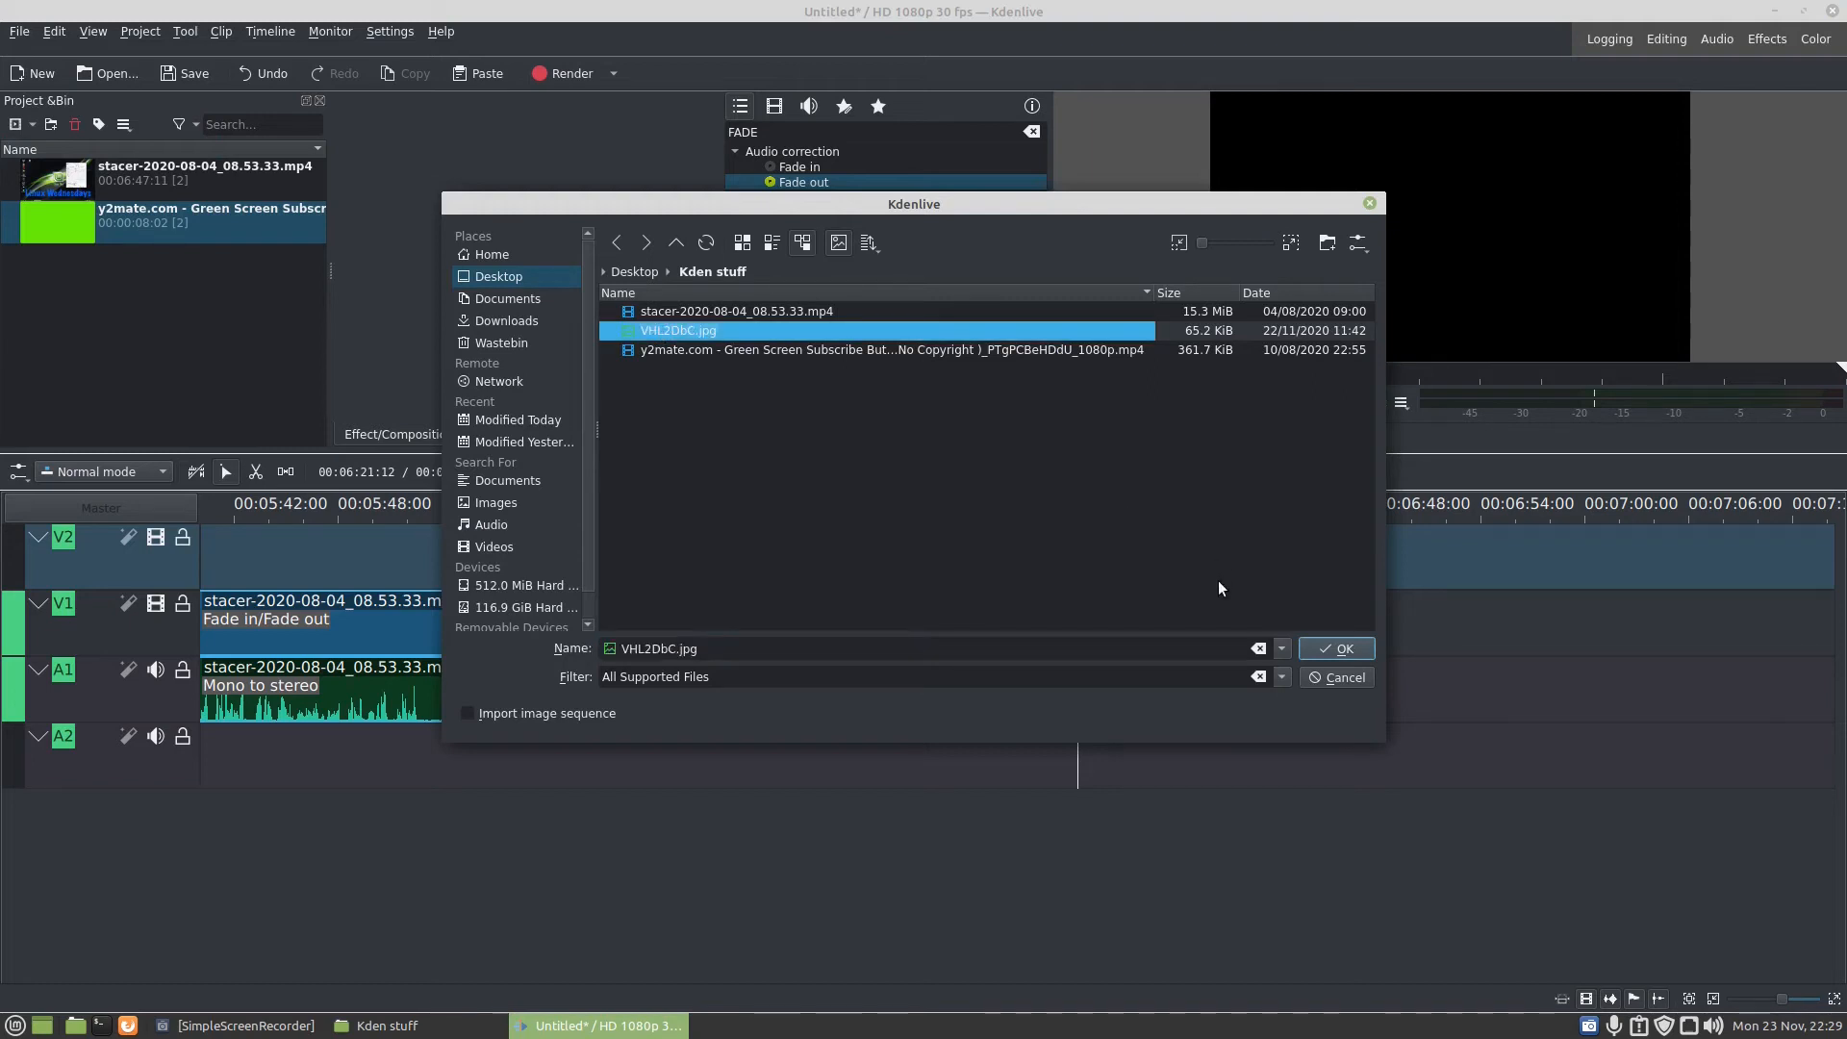
left_click(1336, 646)
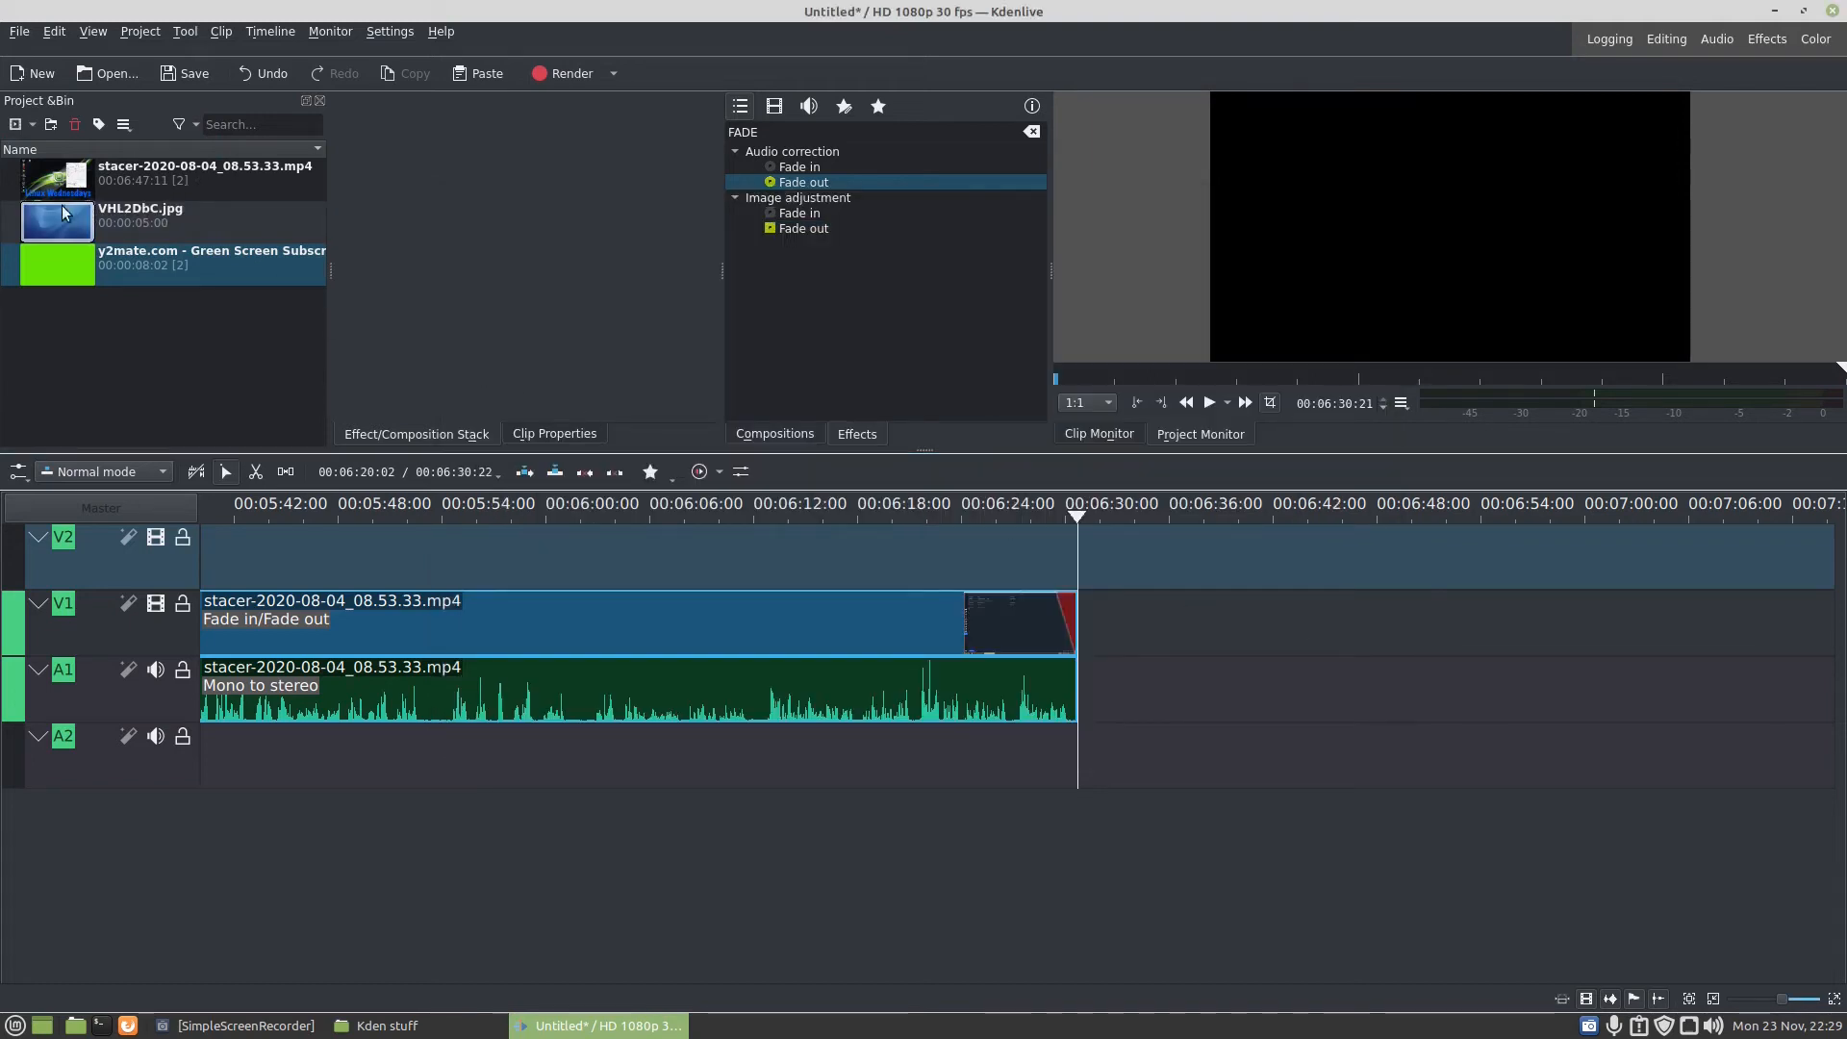
left_click_drag(50, 223, 1341, 631)
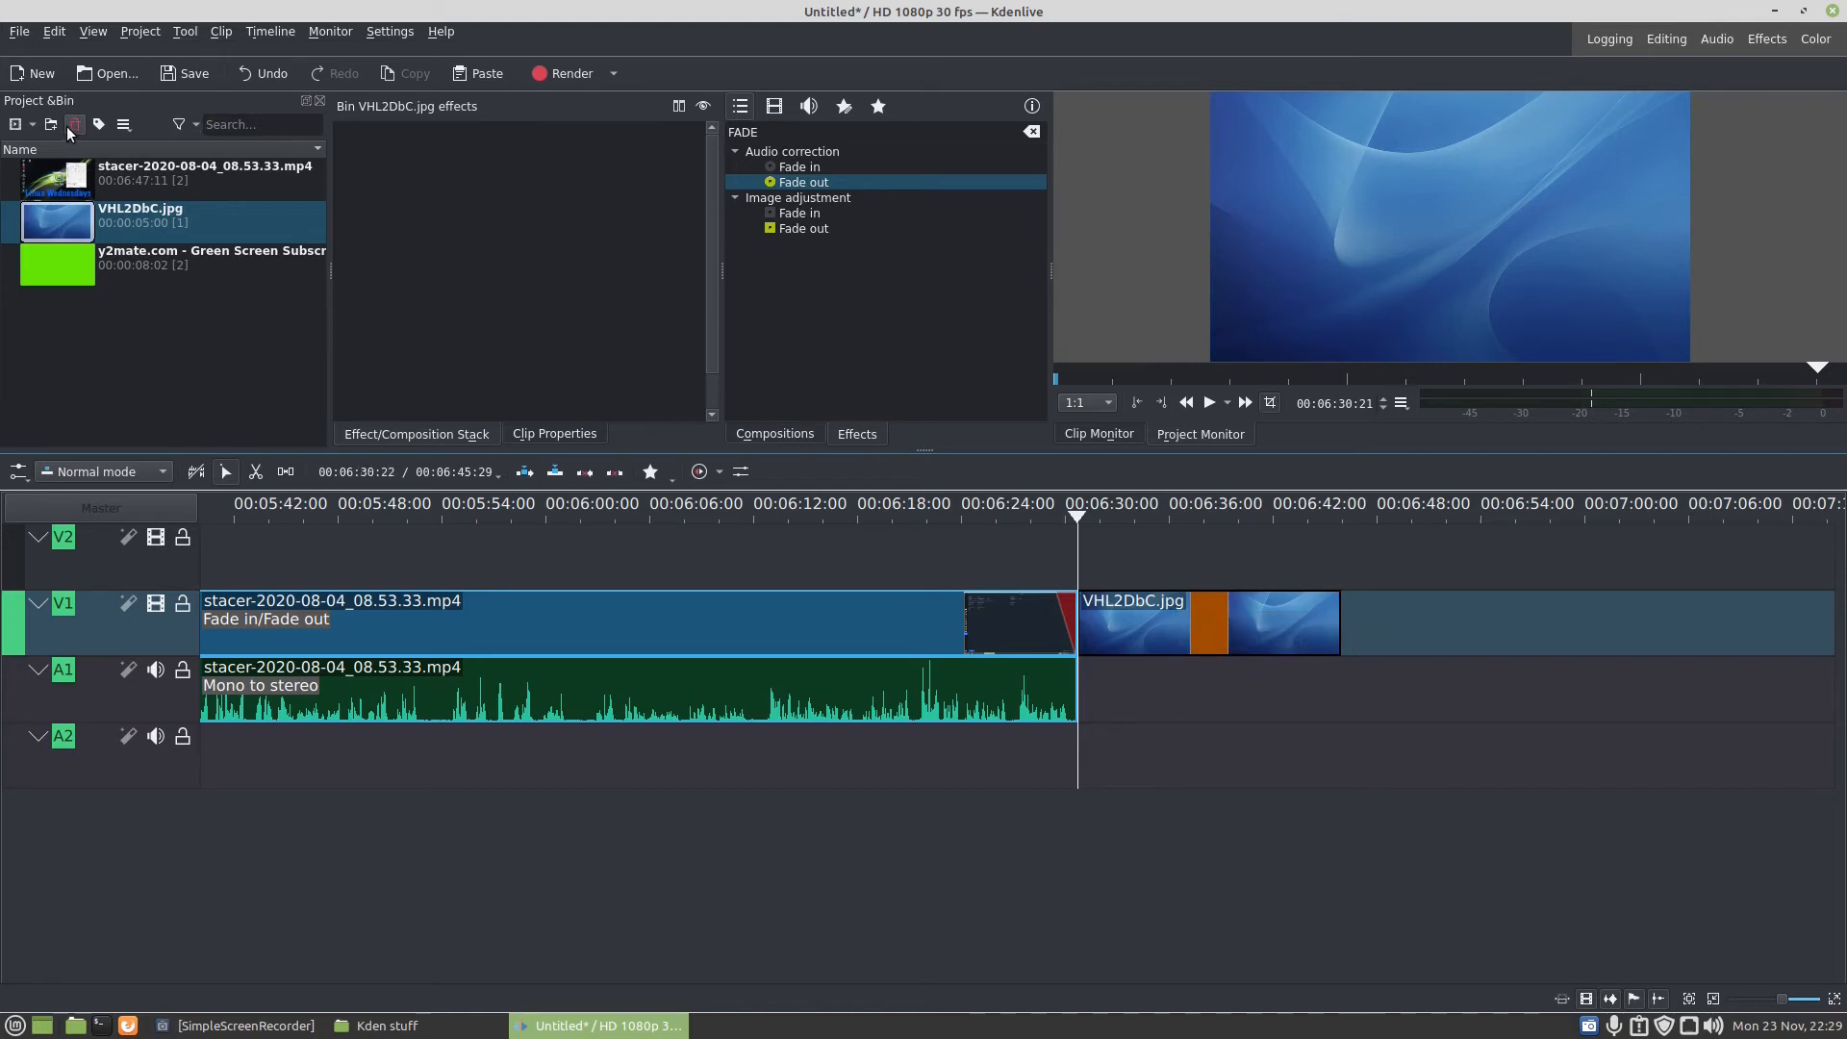
- Start a new title clip and add the text "Subscribe for more" near the upper edge of the frame
left_click(31, 125)
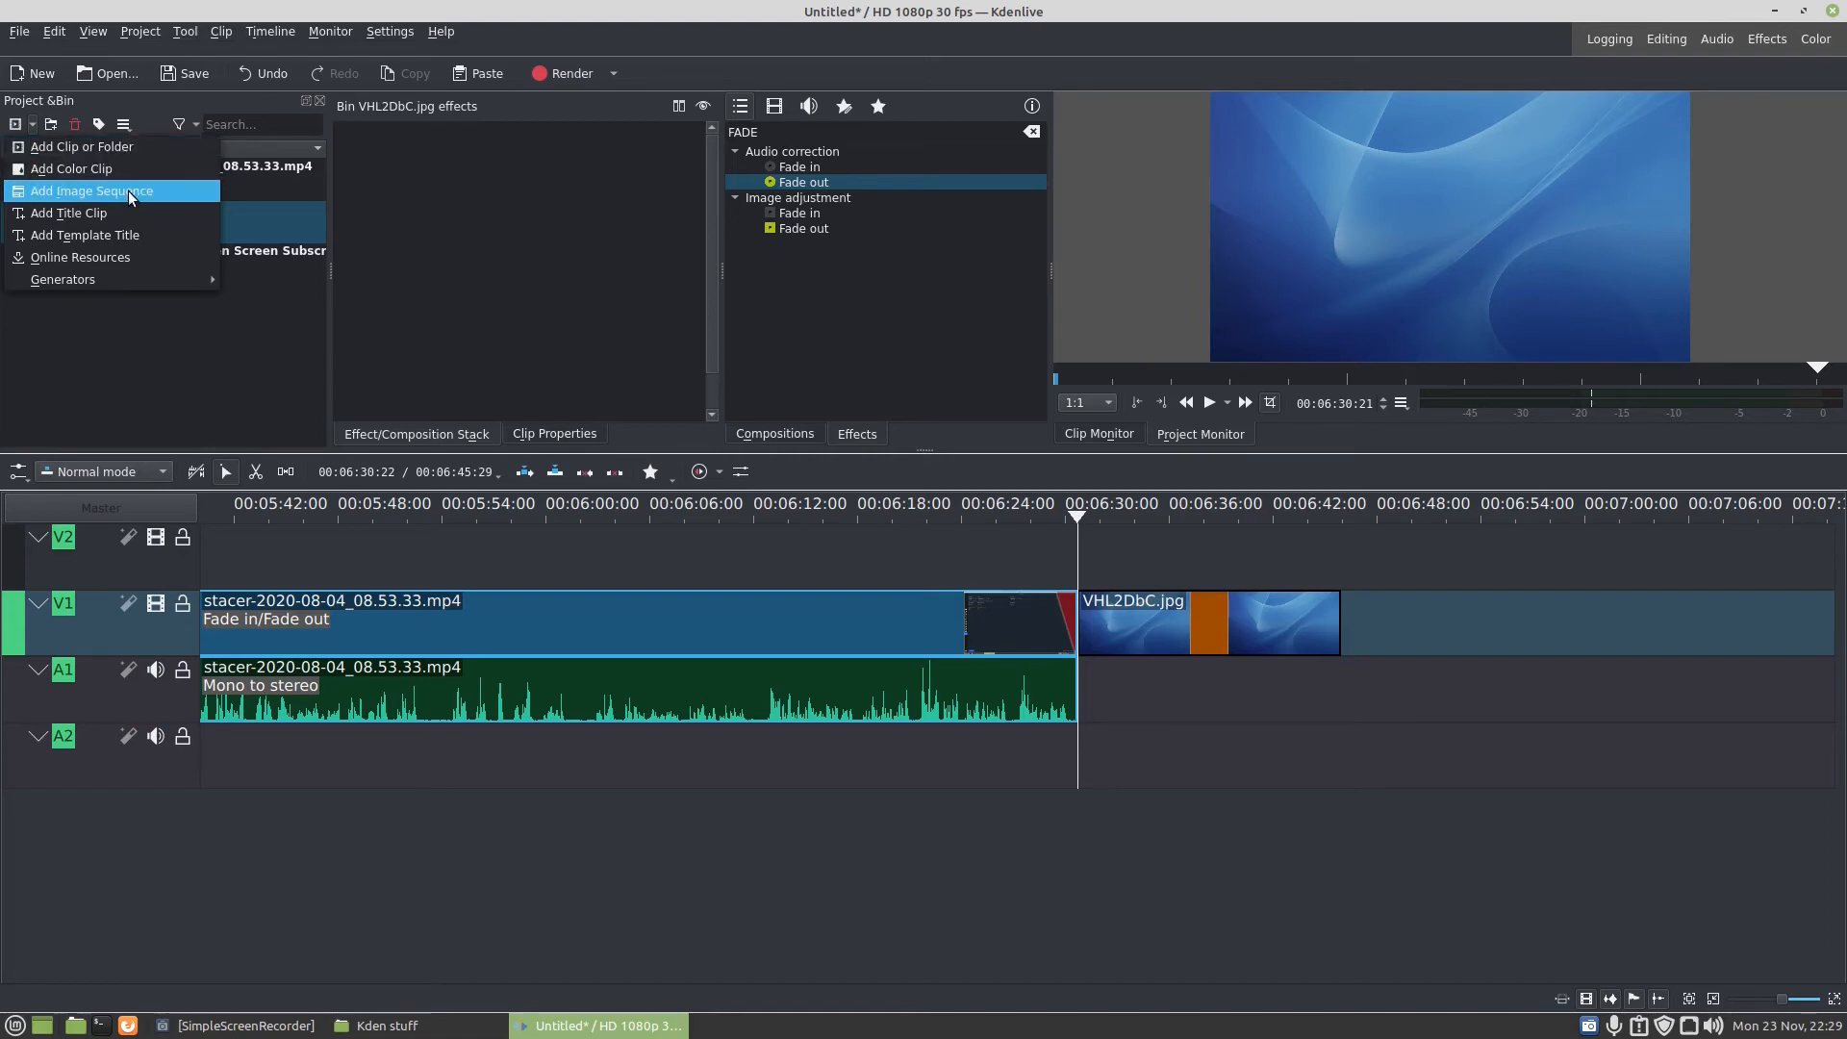
left_click(114, 212)
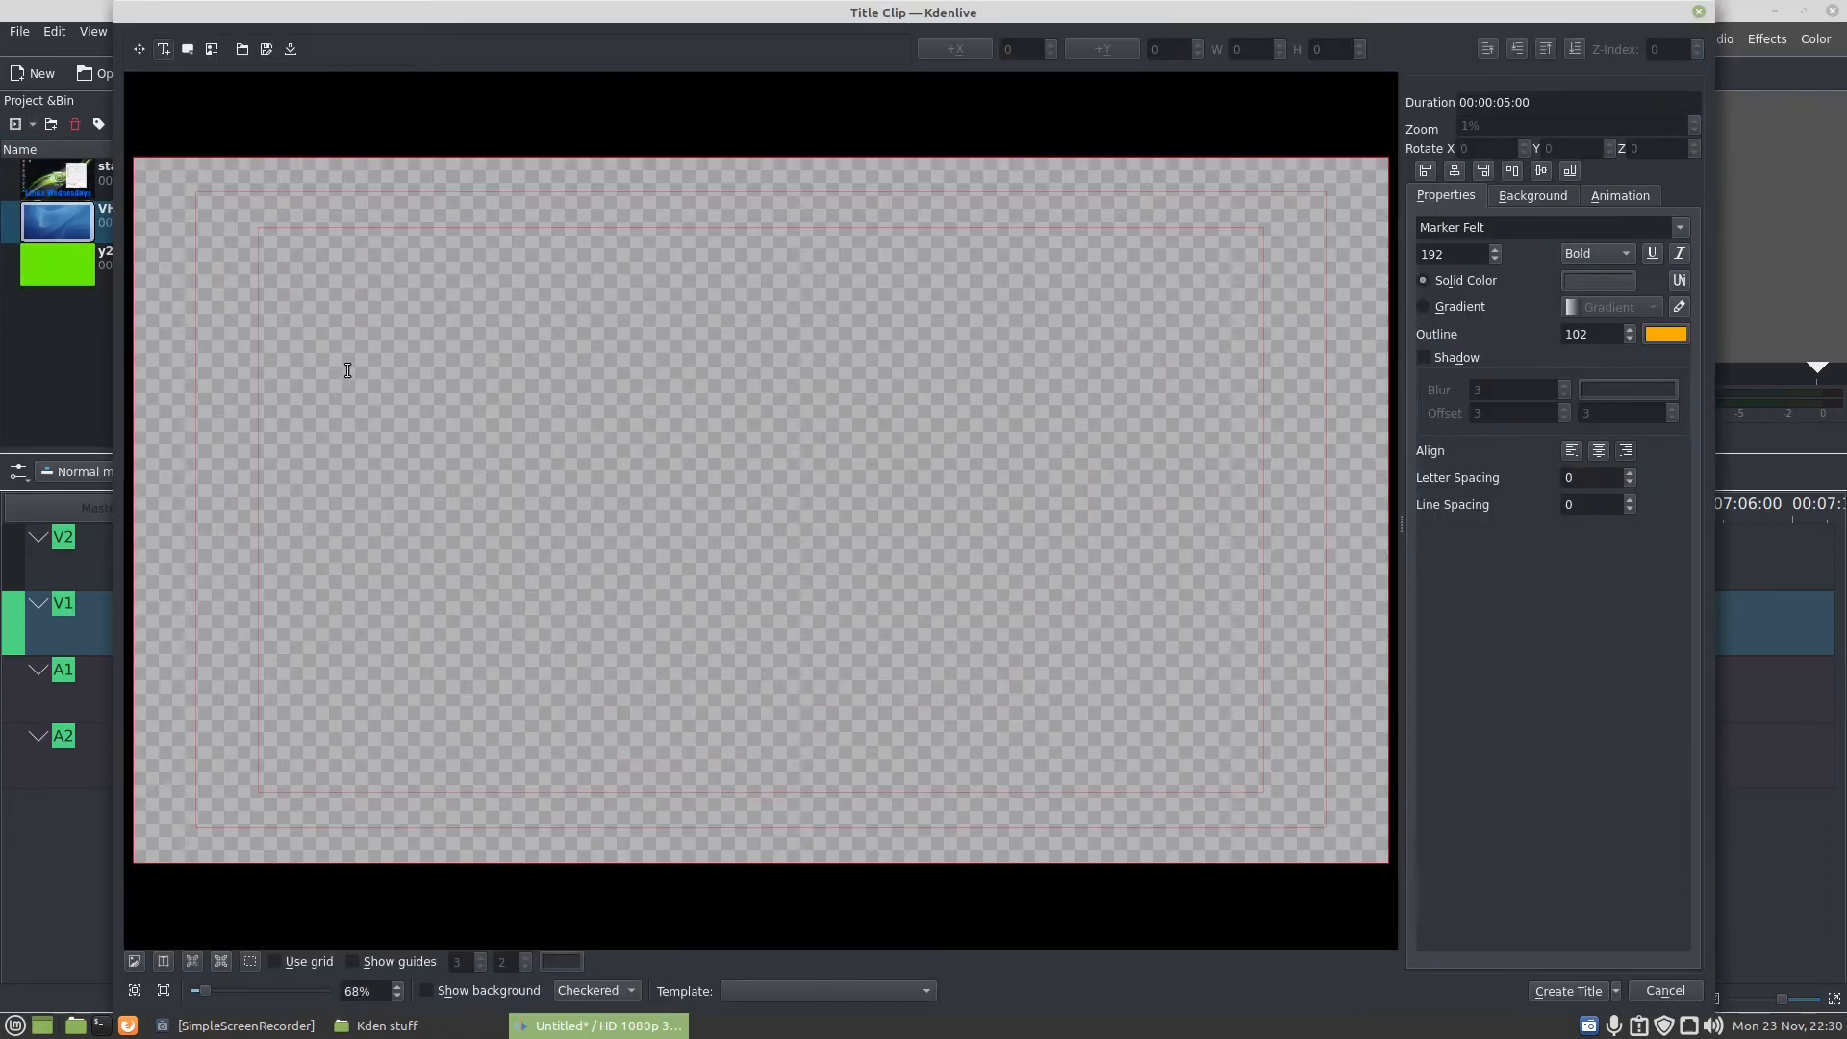
left_click(302, 274)
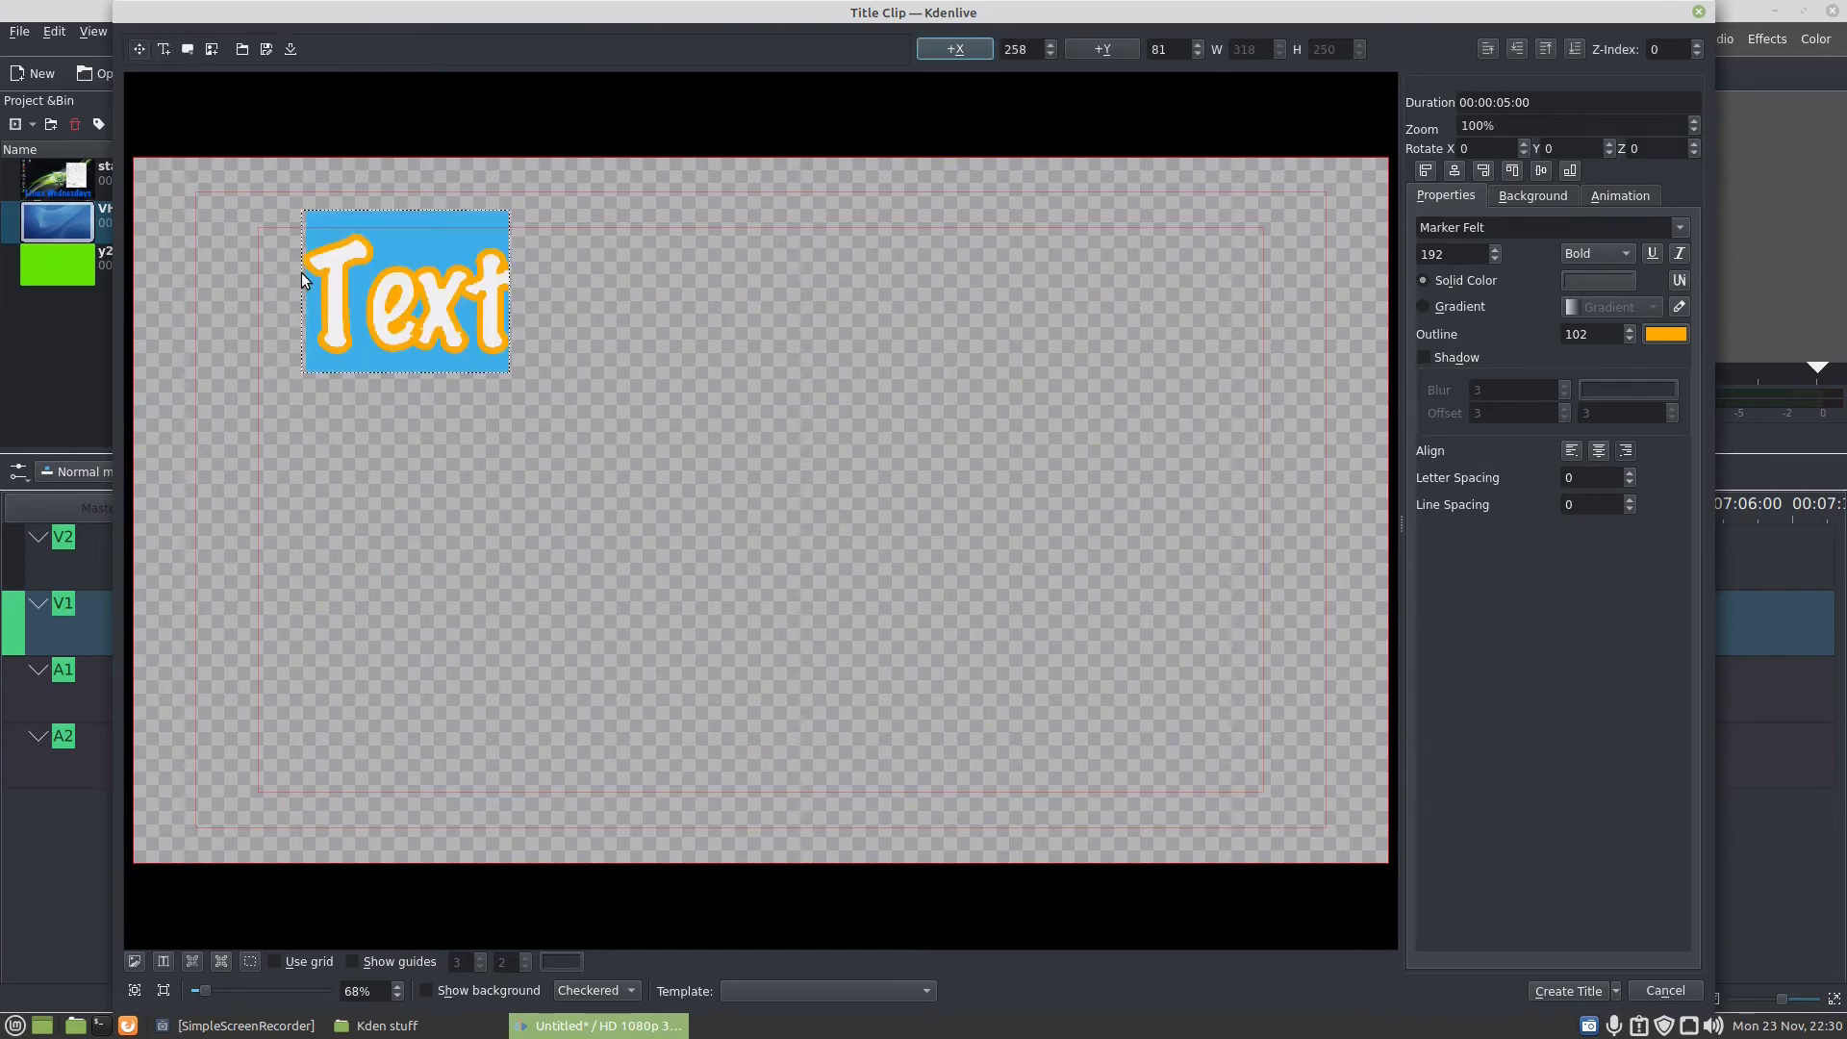
type("sCV")
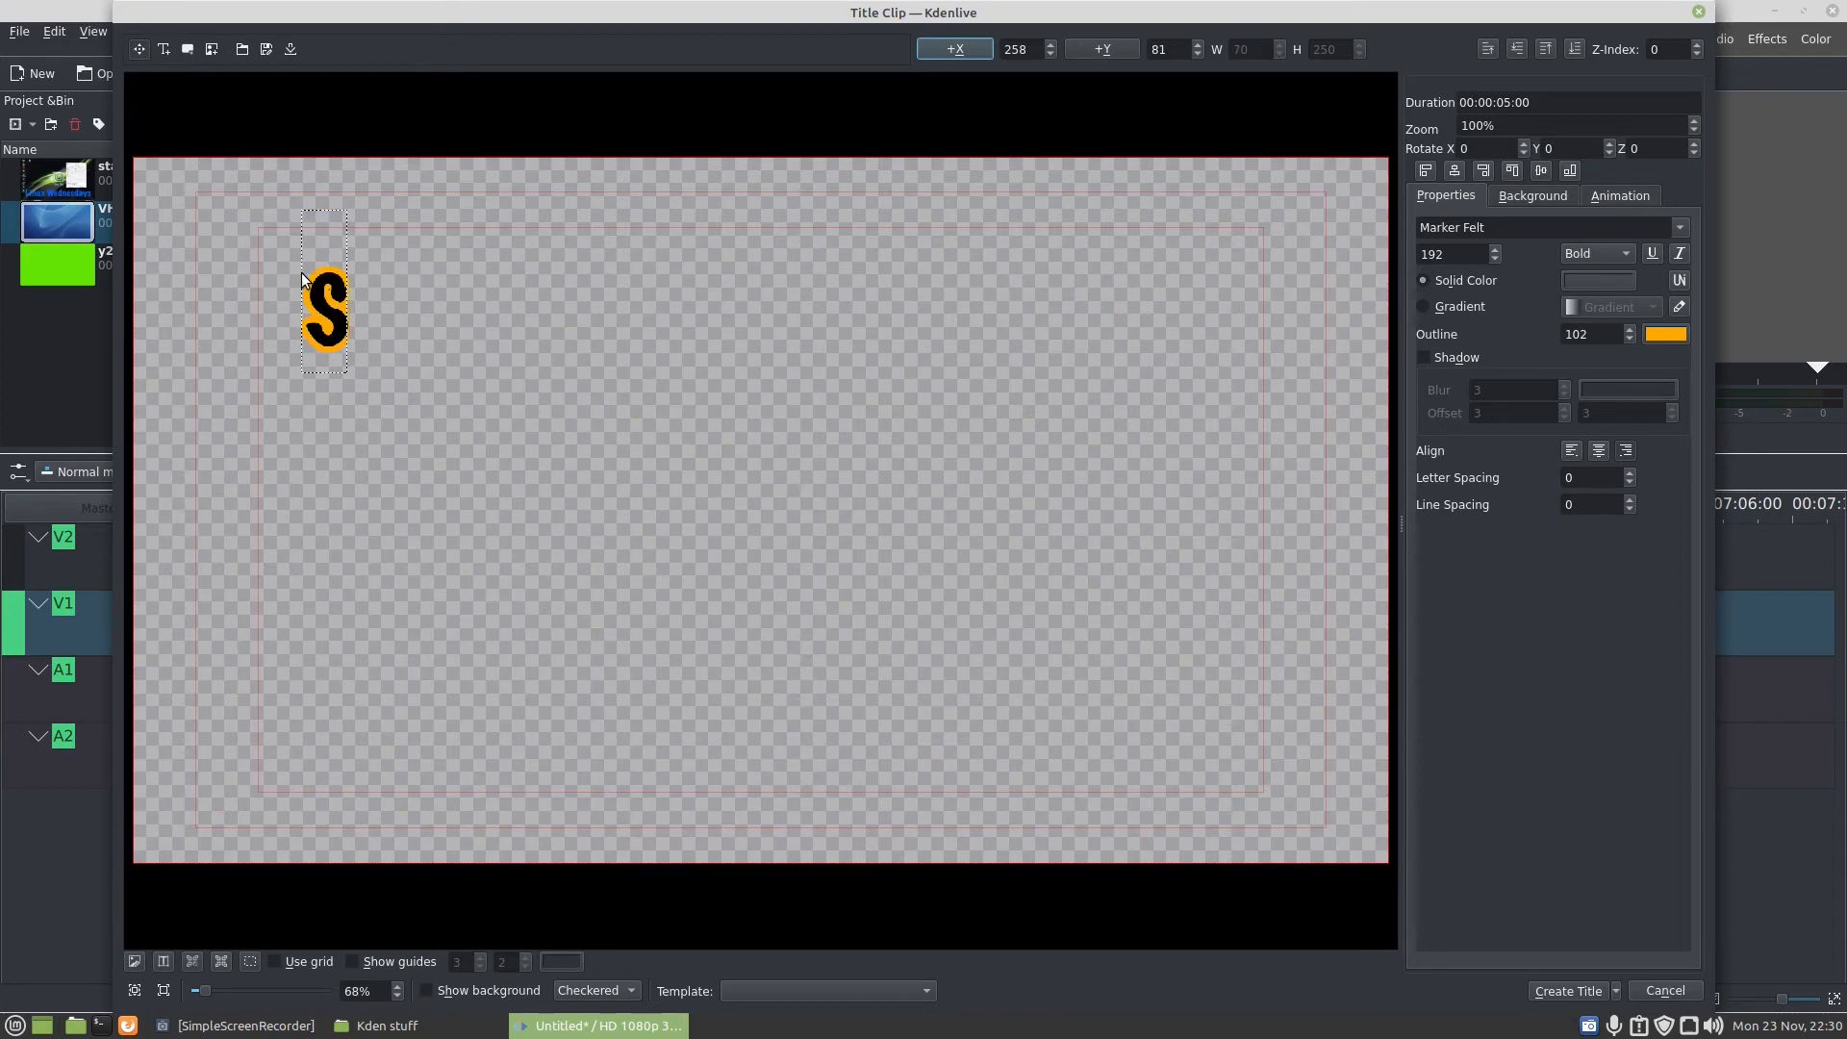
key("BackSpace")
key("BackSpace")
type("UB")
key("BackSpace")
key("BackSpace")
key("BackSpace")
type("Su")
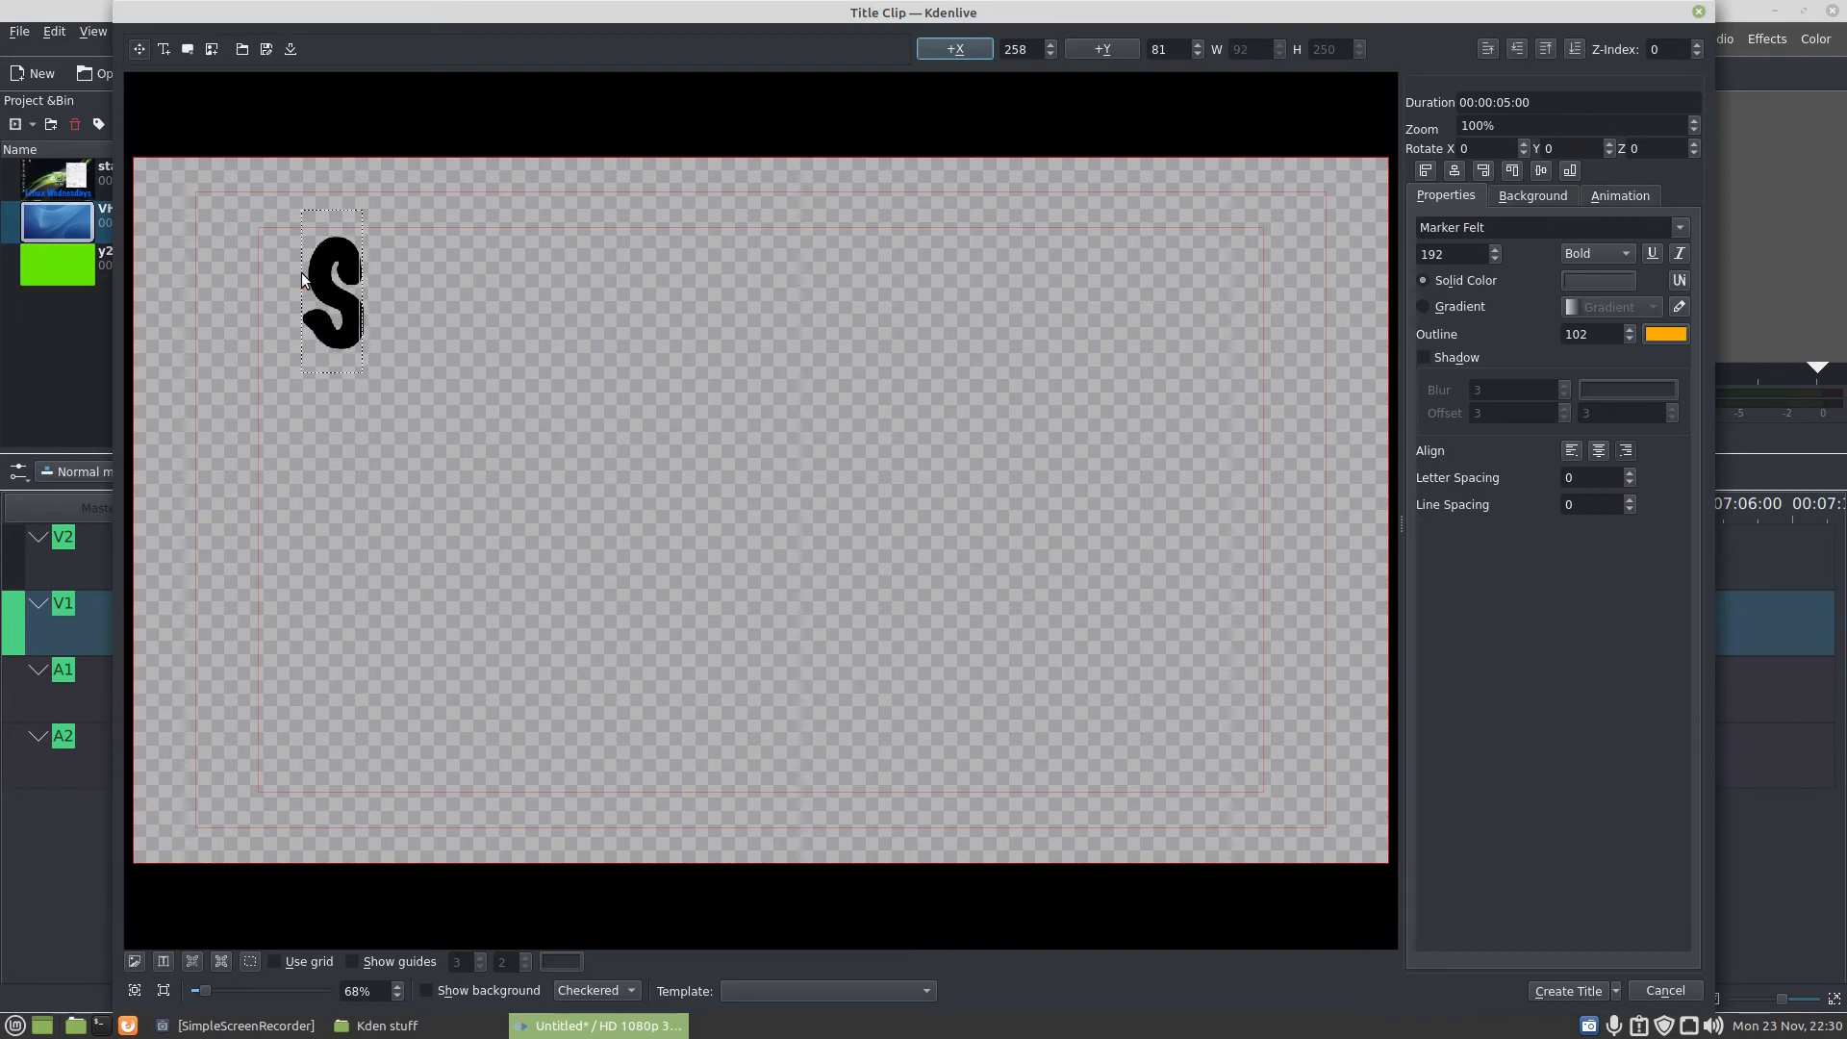
type("bsc")
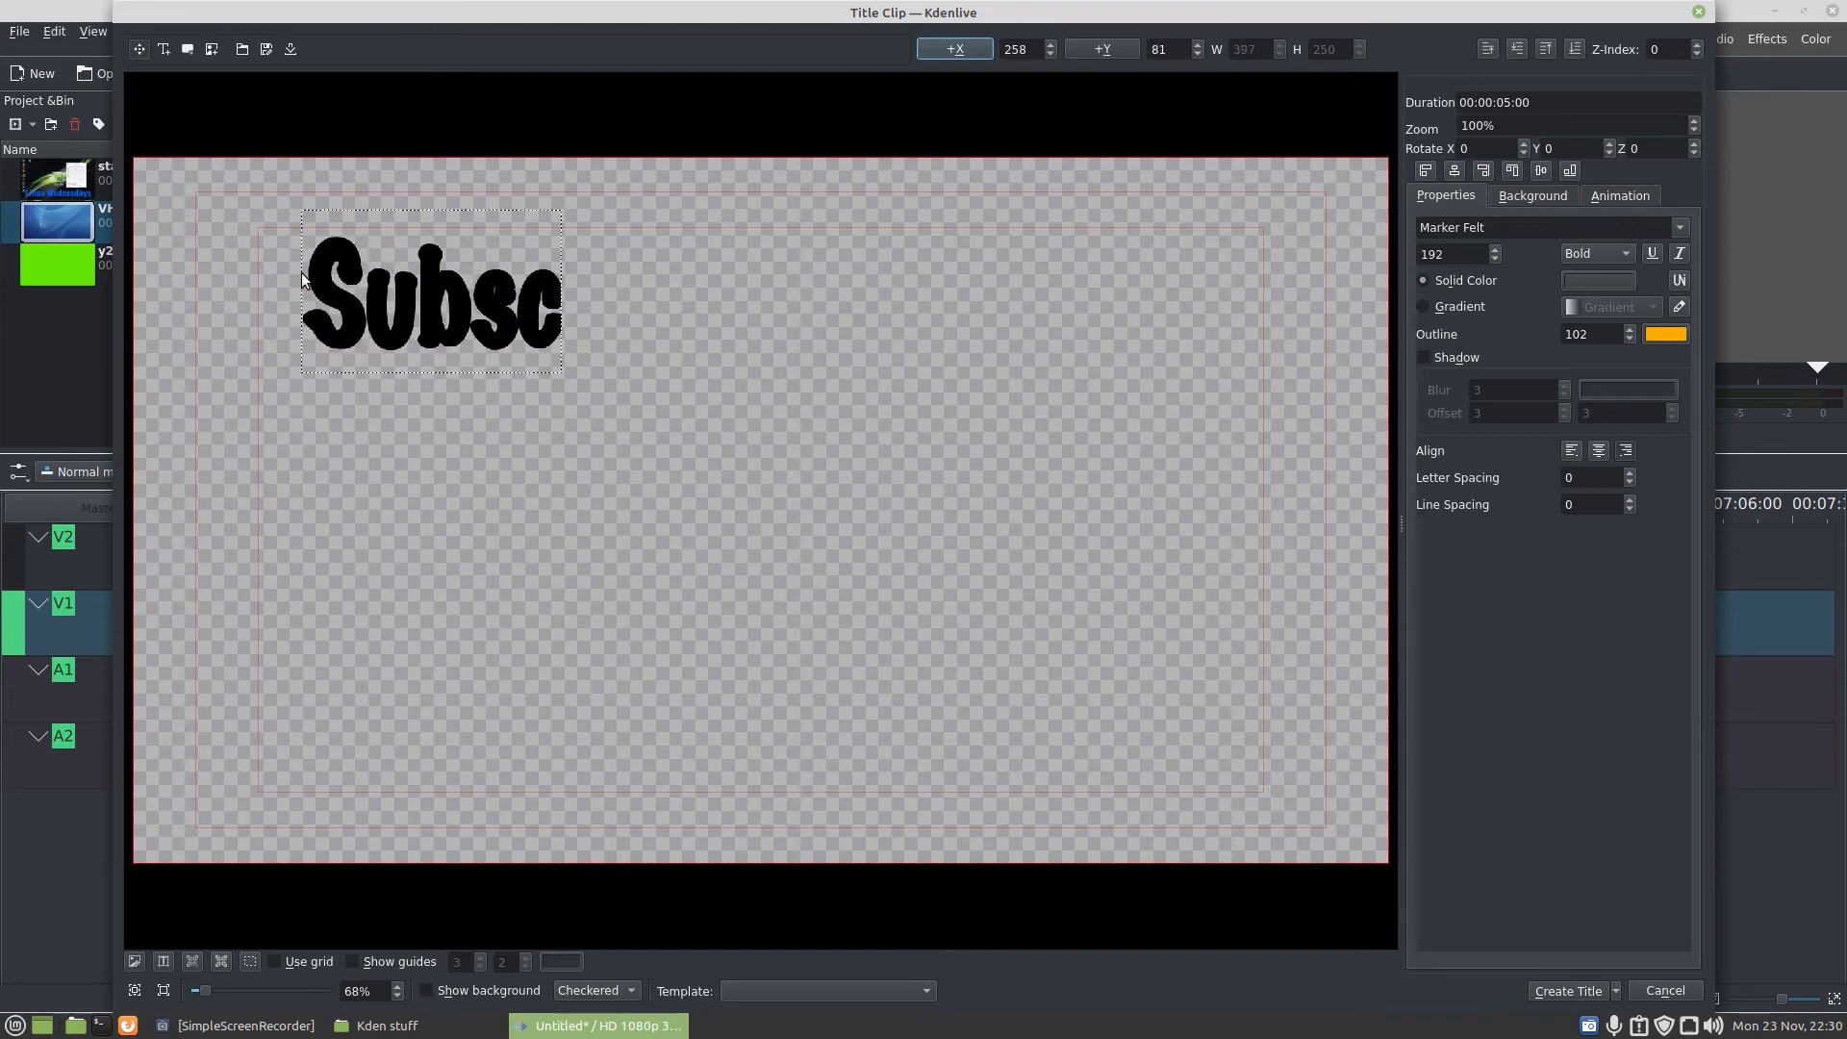
type("r")
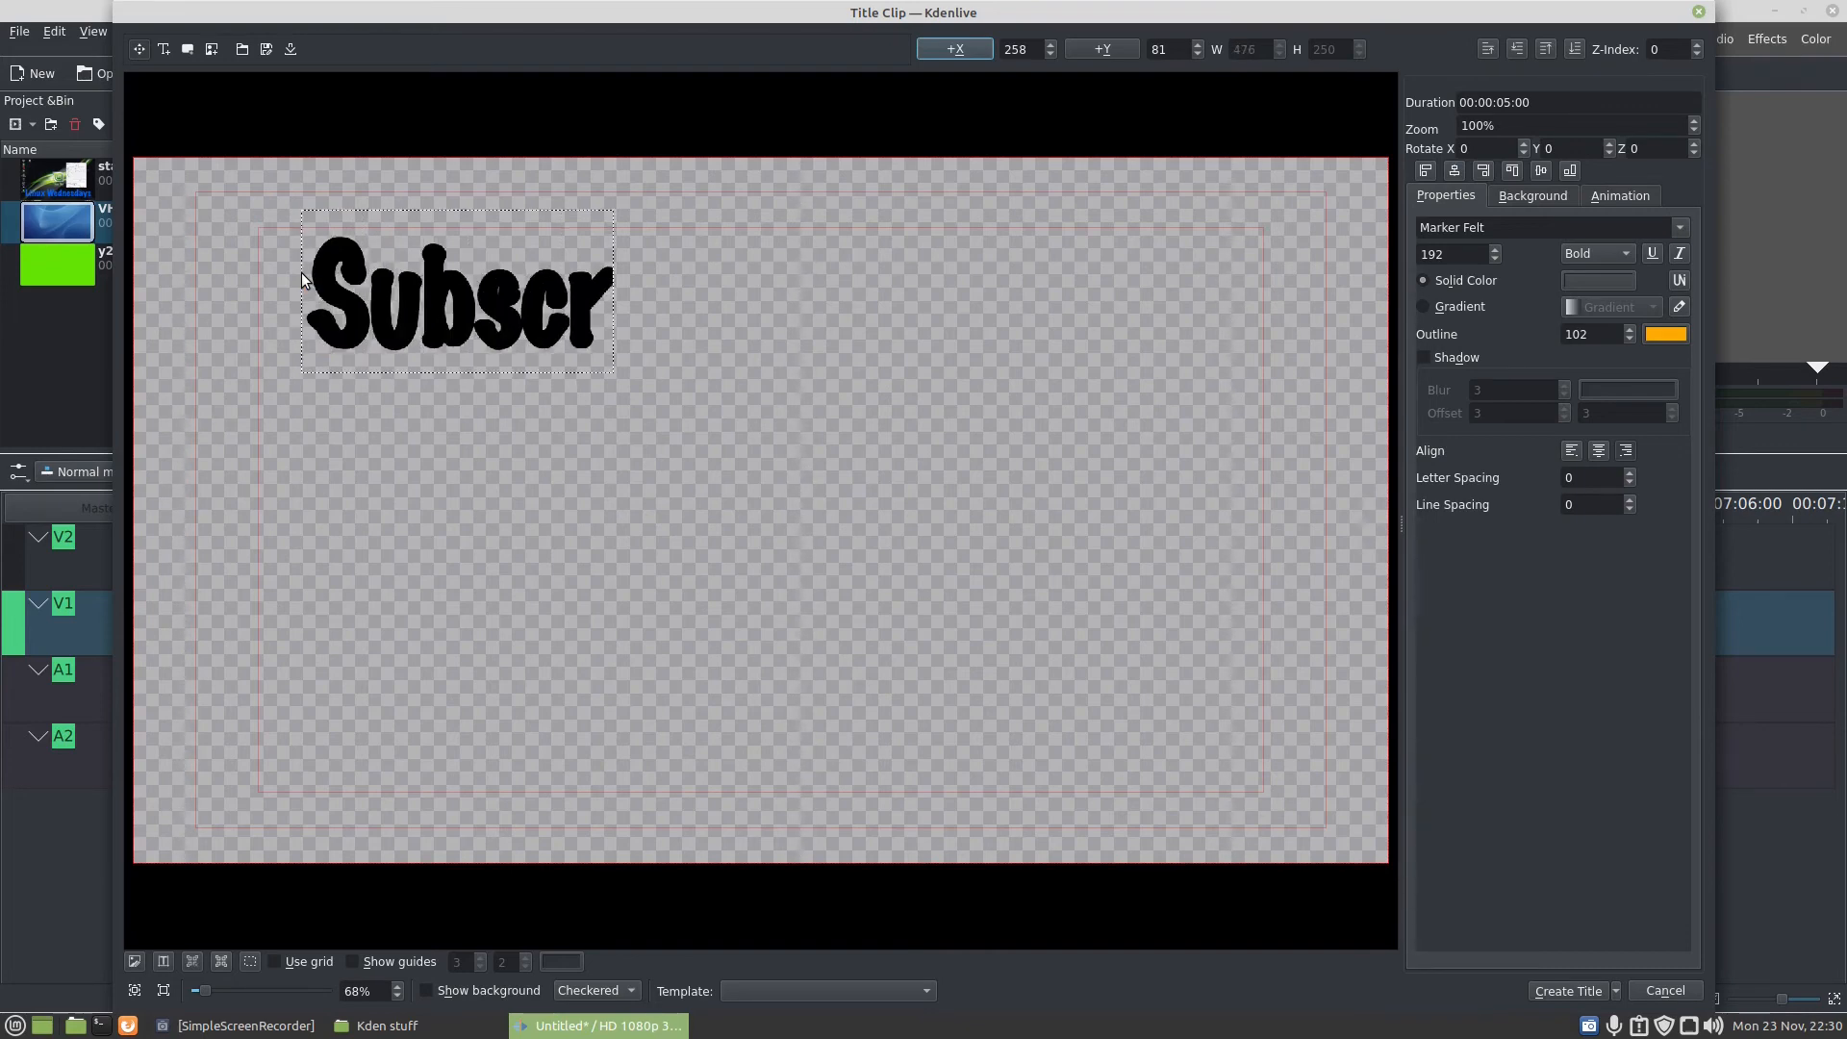
type("ibe for more")
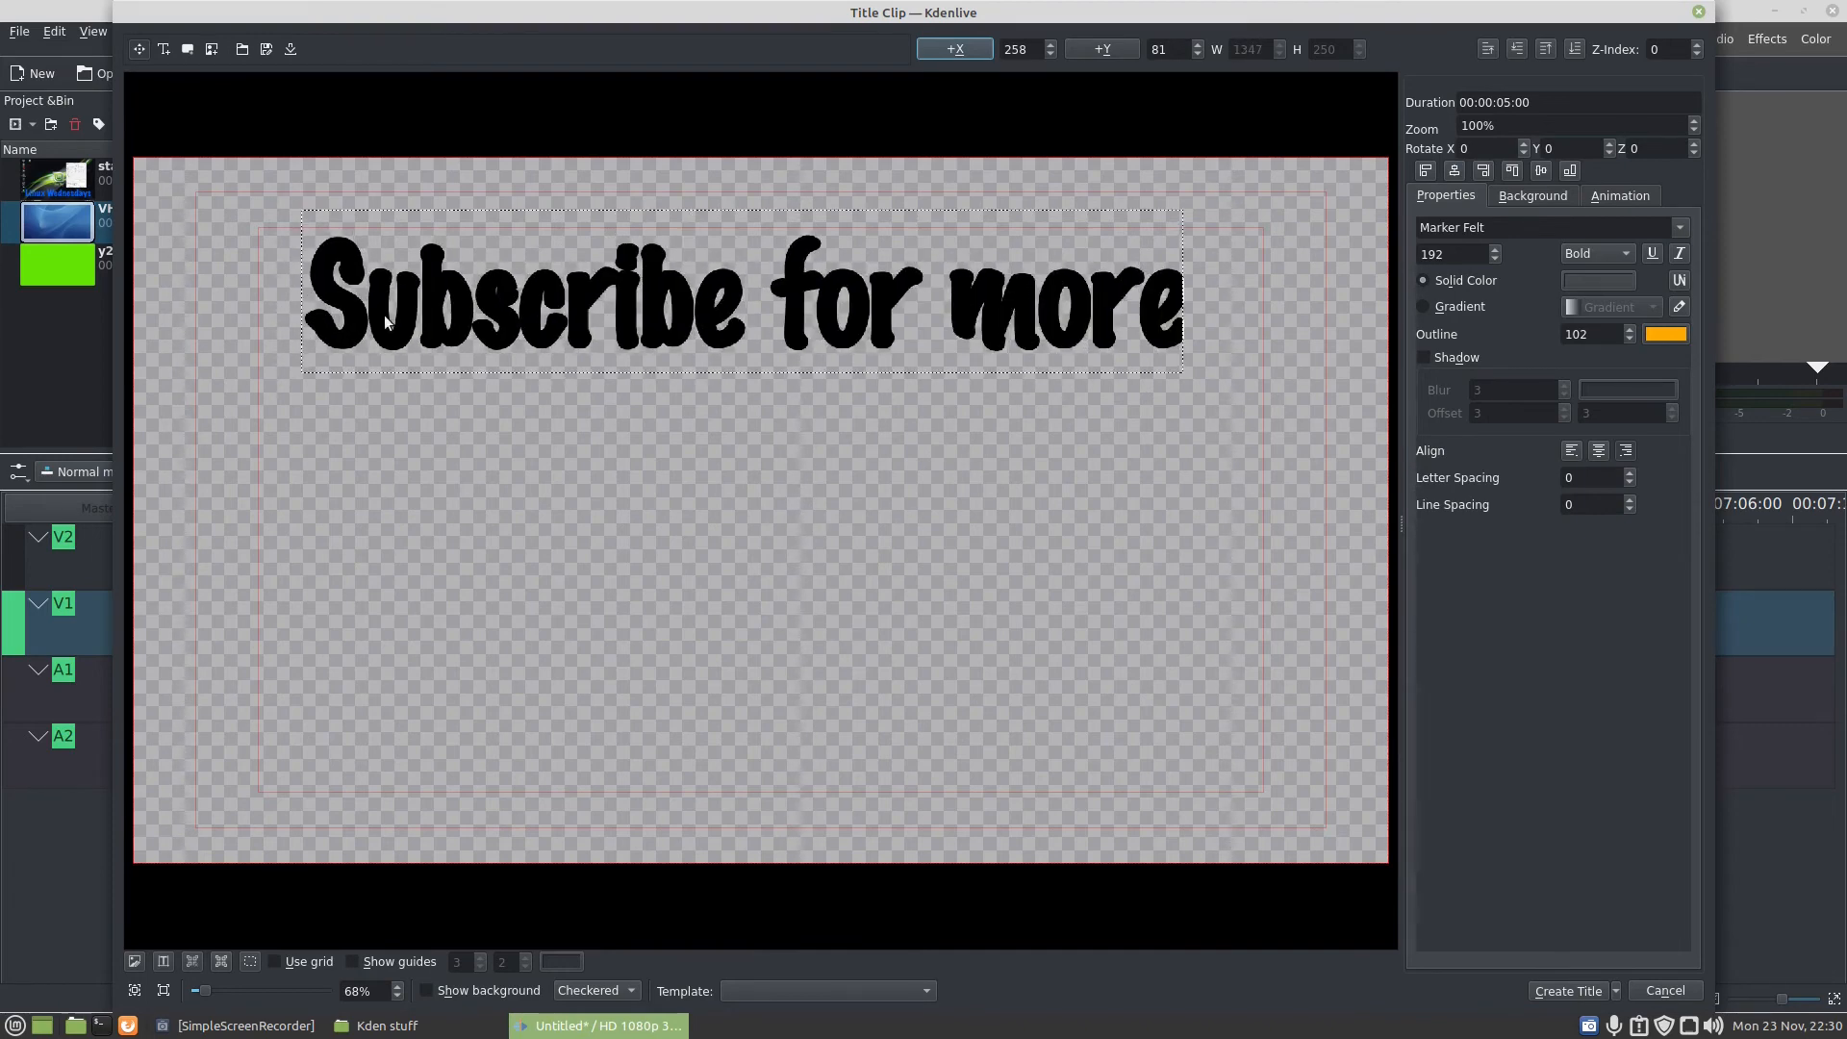
- Give the title text a gradient fill, move it to about X 255, Y 71, and create the title clip
left_click(1422, 306)
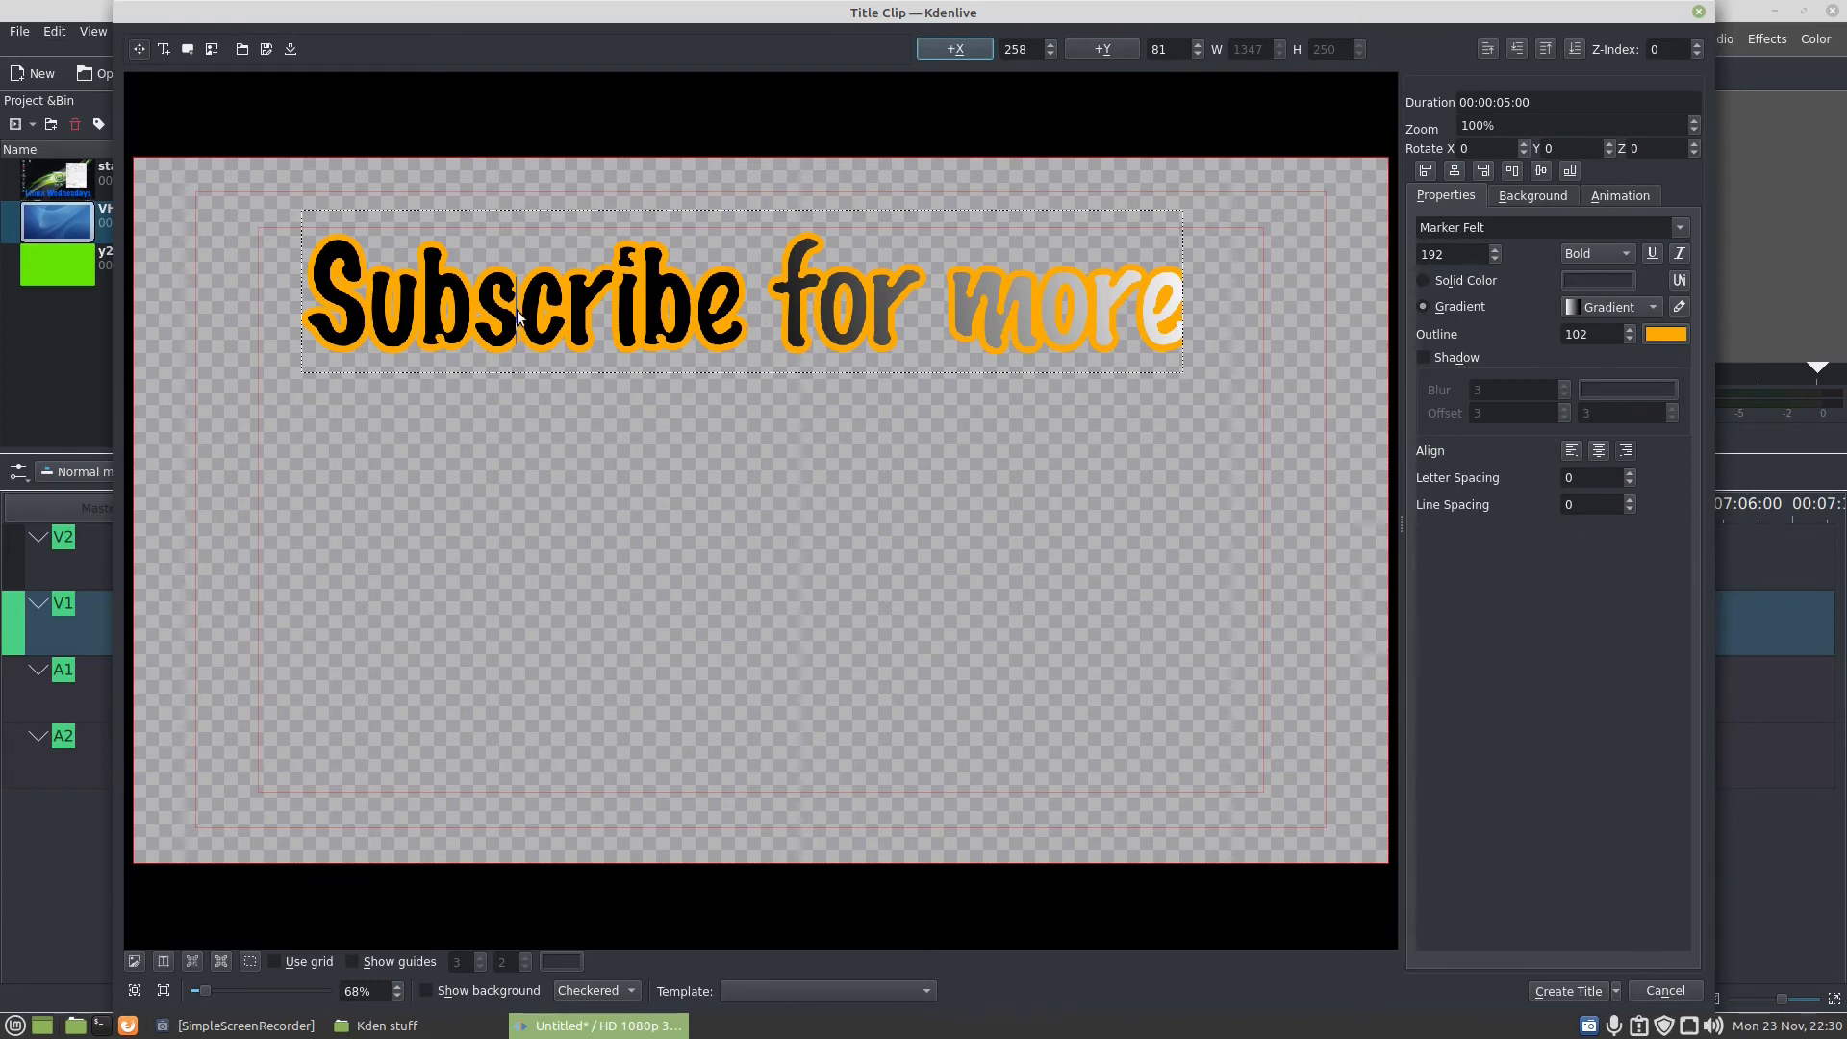
left_click_drag(579, 326, 598, 296)
left_click(679, 442)
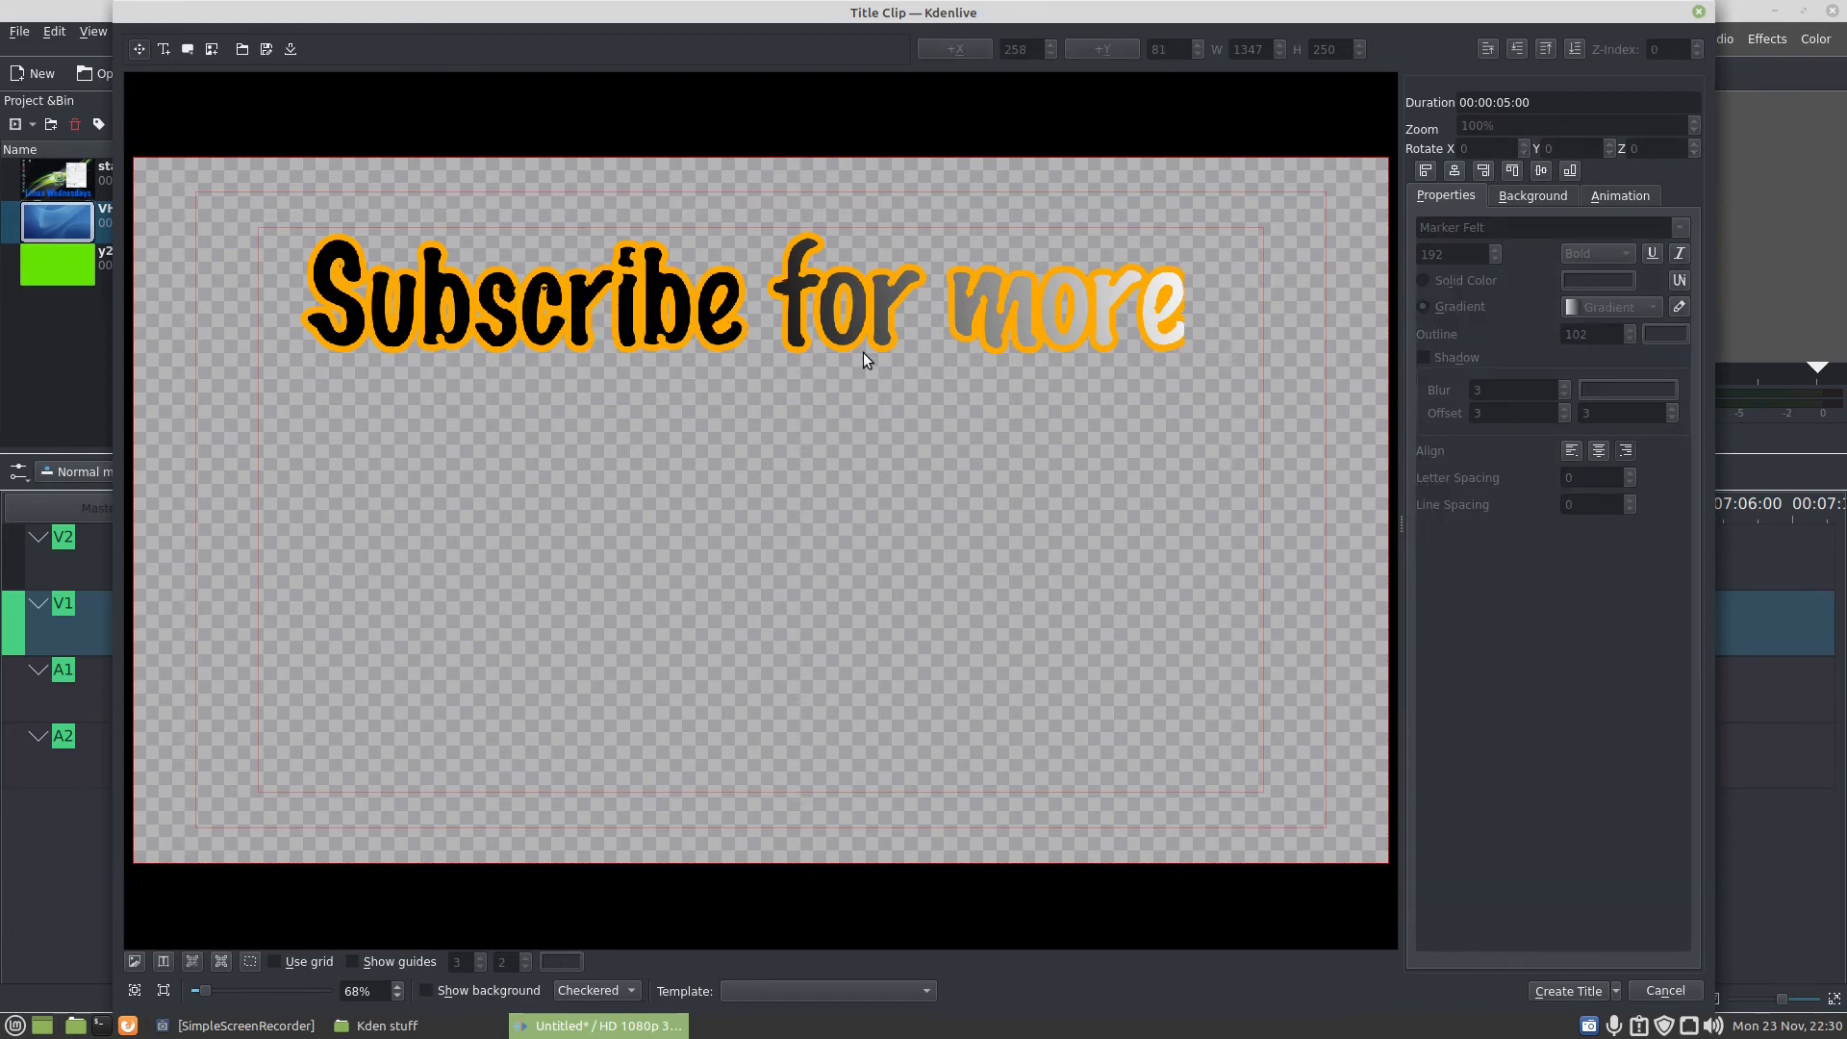
left_click(849, 310)
left_click_drag(849, 311, 847, 304)
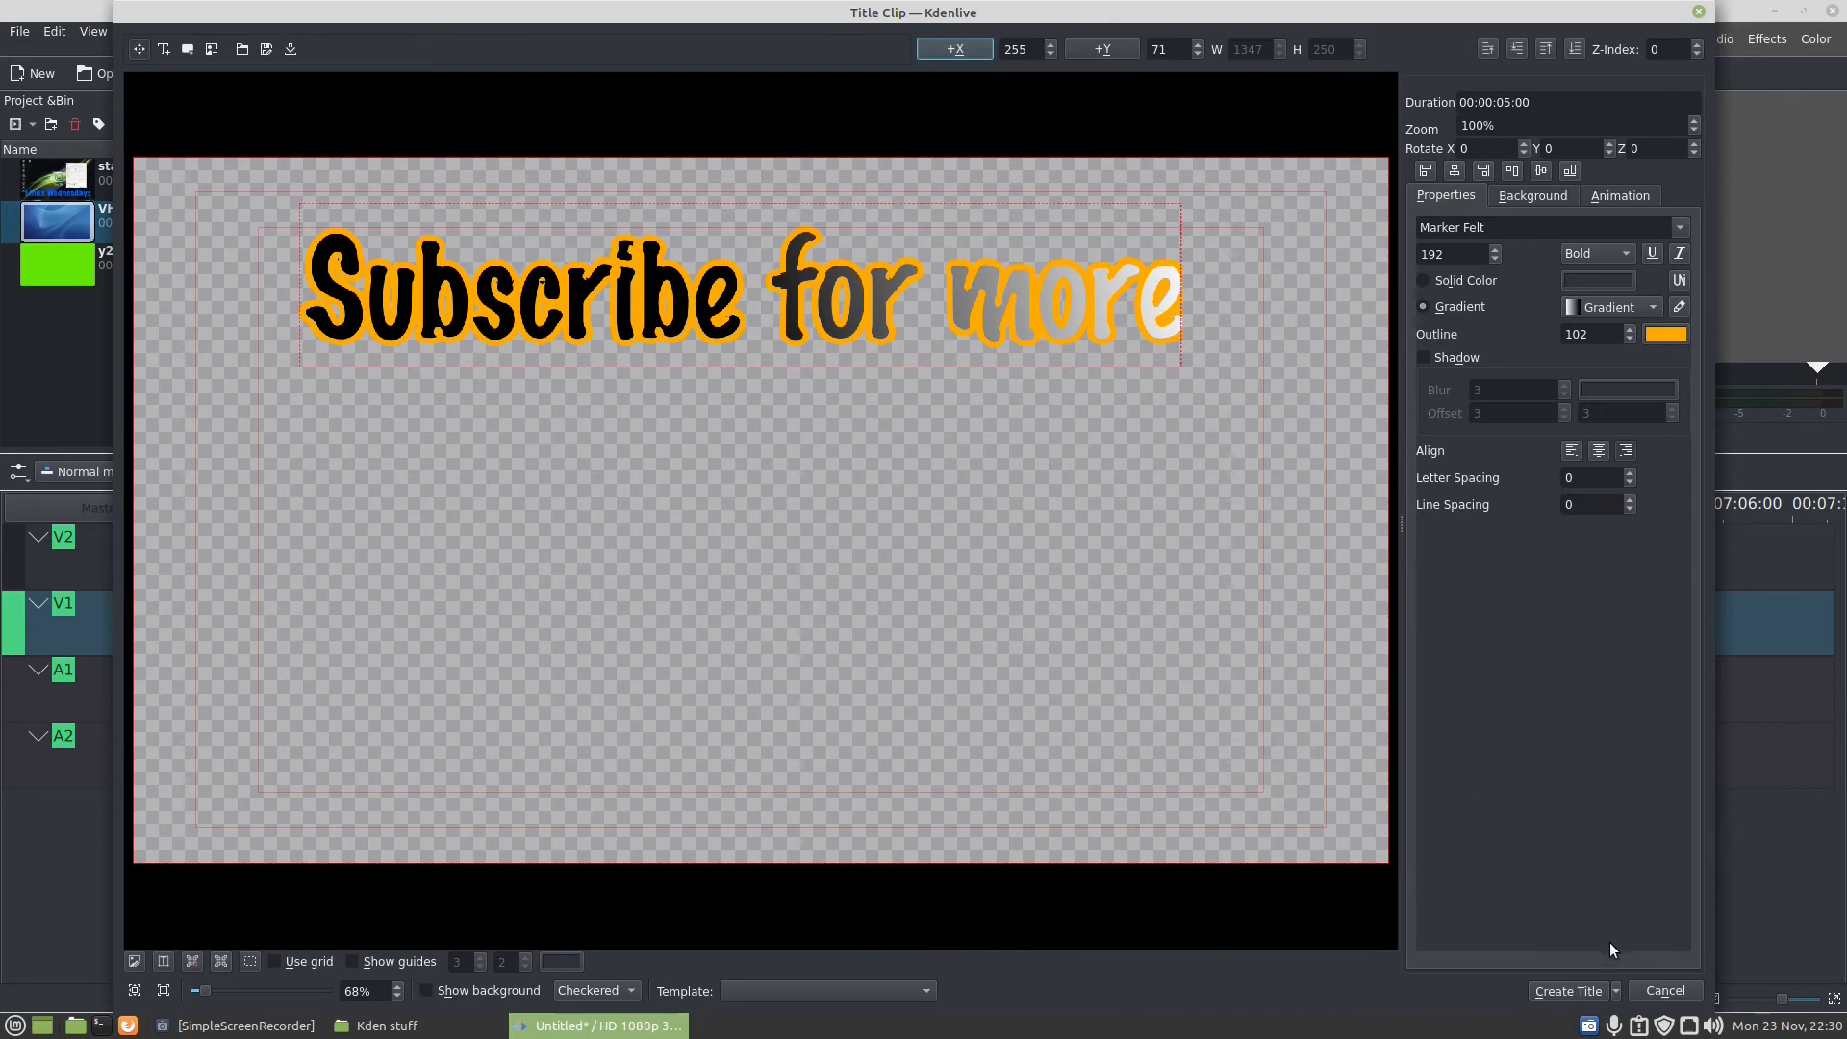
left_click(1553, 989)
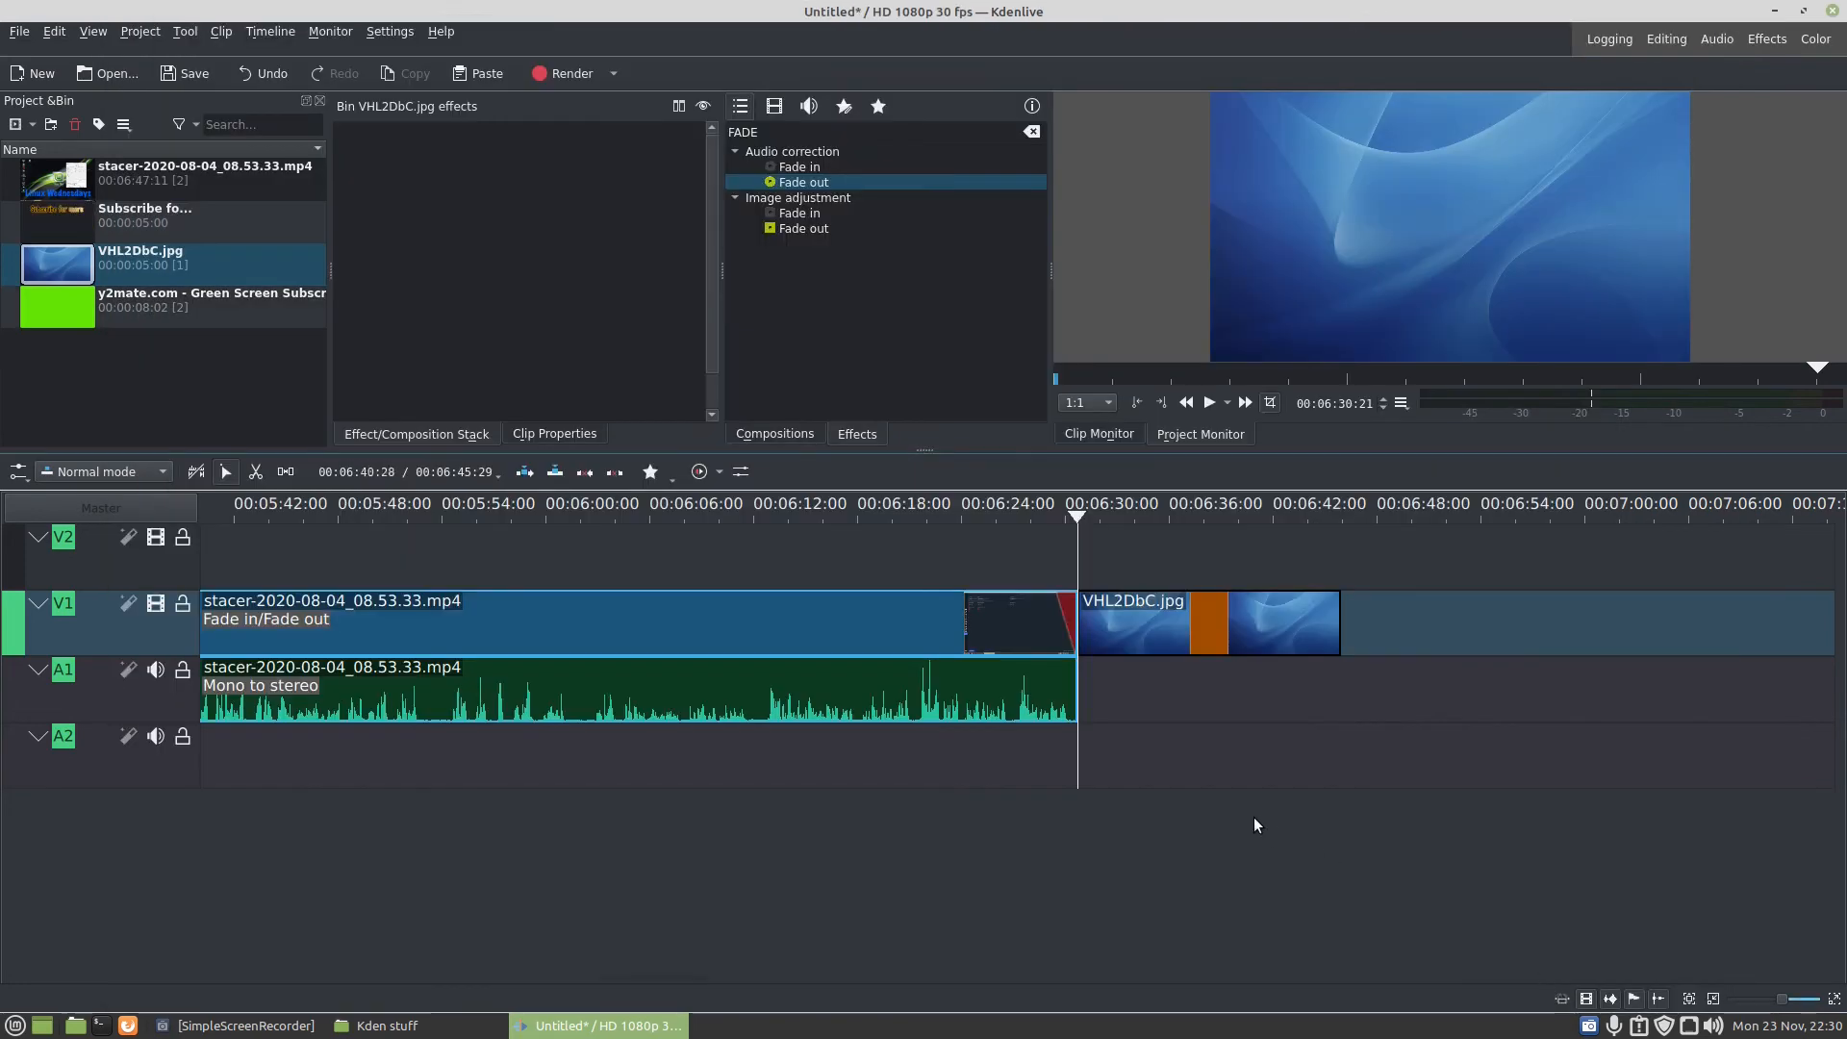
- Place the title clip on V2 above VHL2DbC.jpg, stretched to the image's length, and play the ending from about 00:06:27:11
left_click_drag(119, 222, 1345, 616)
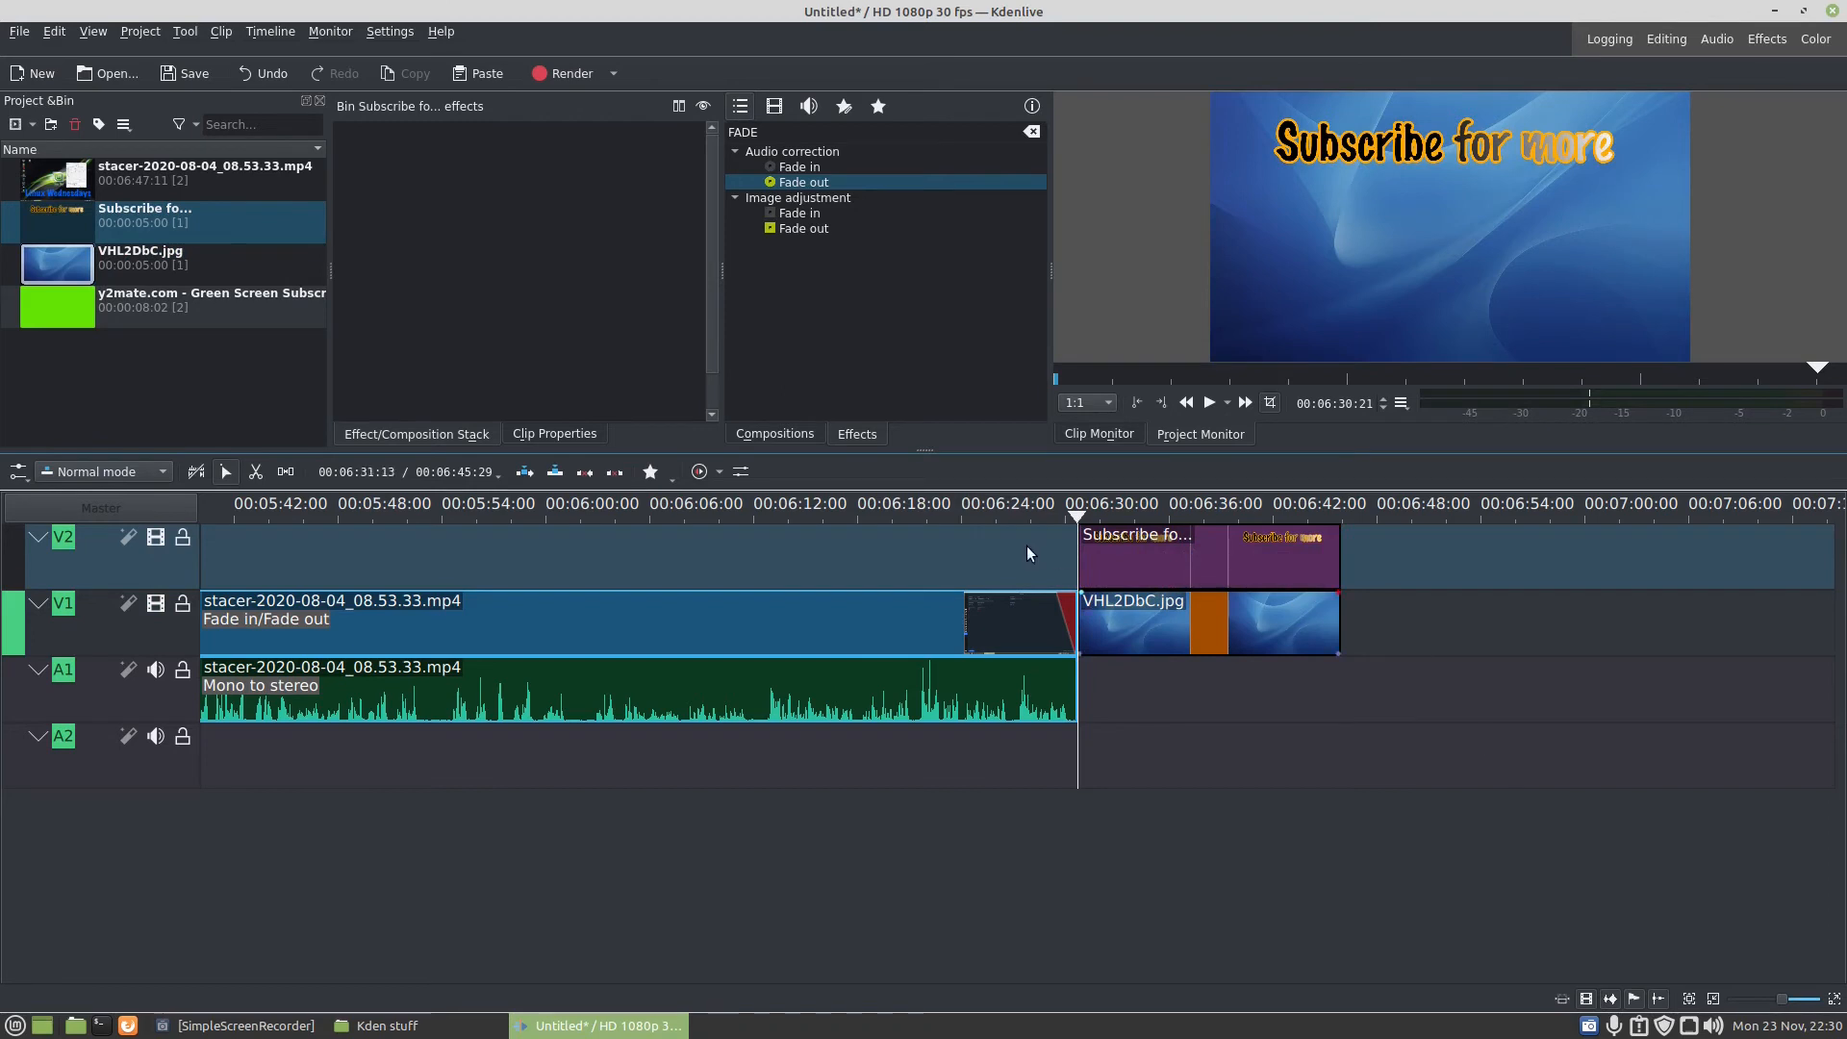
left_click(1019, 511)
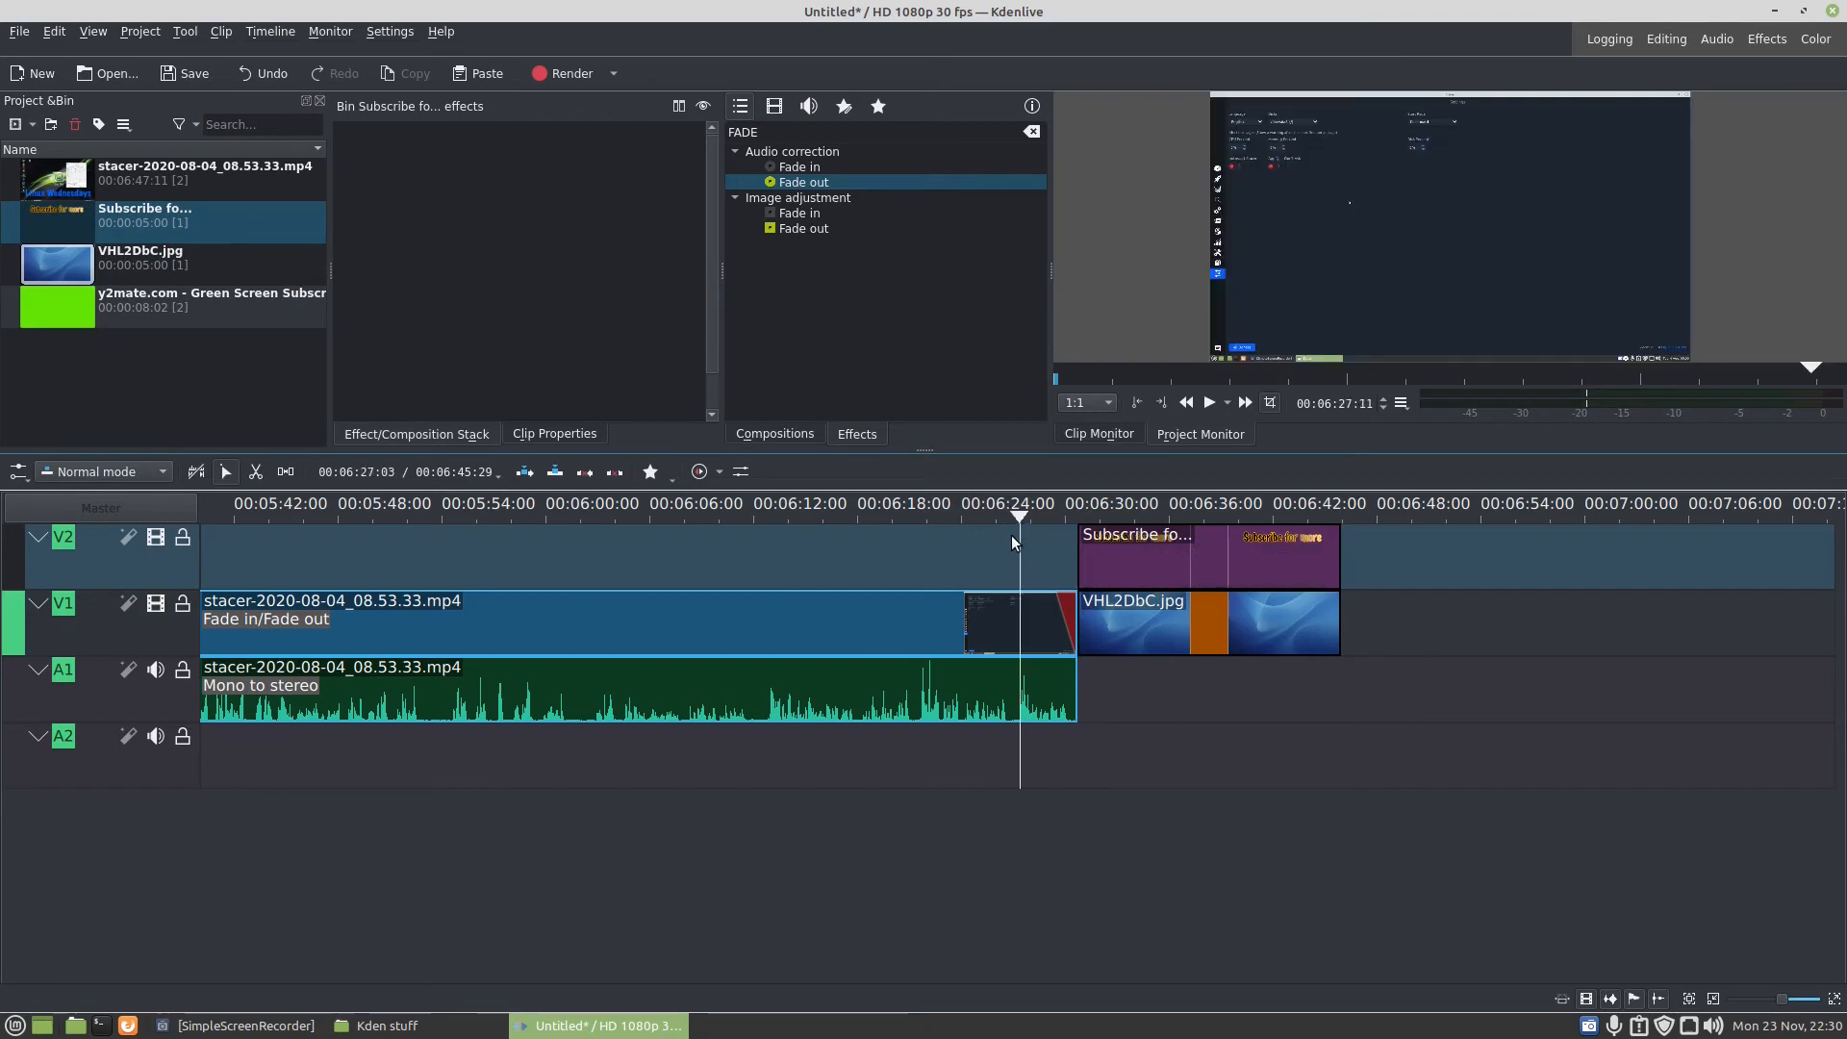
key("space")
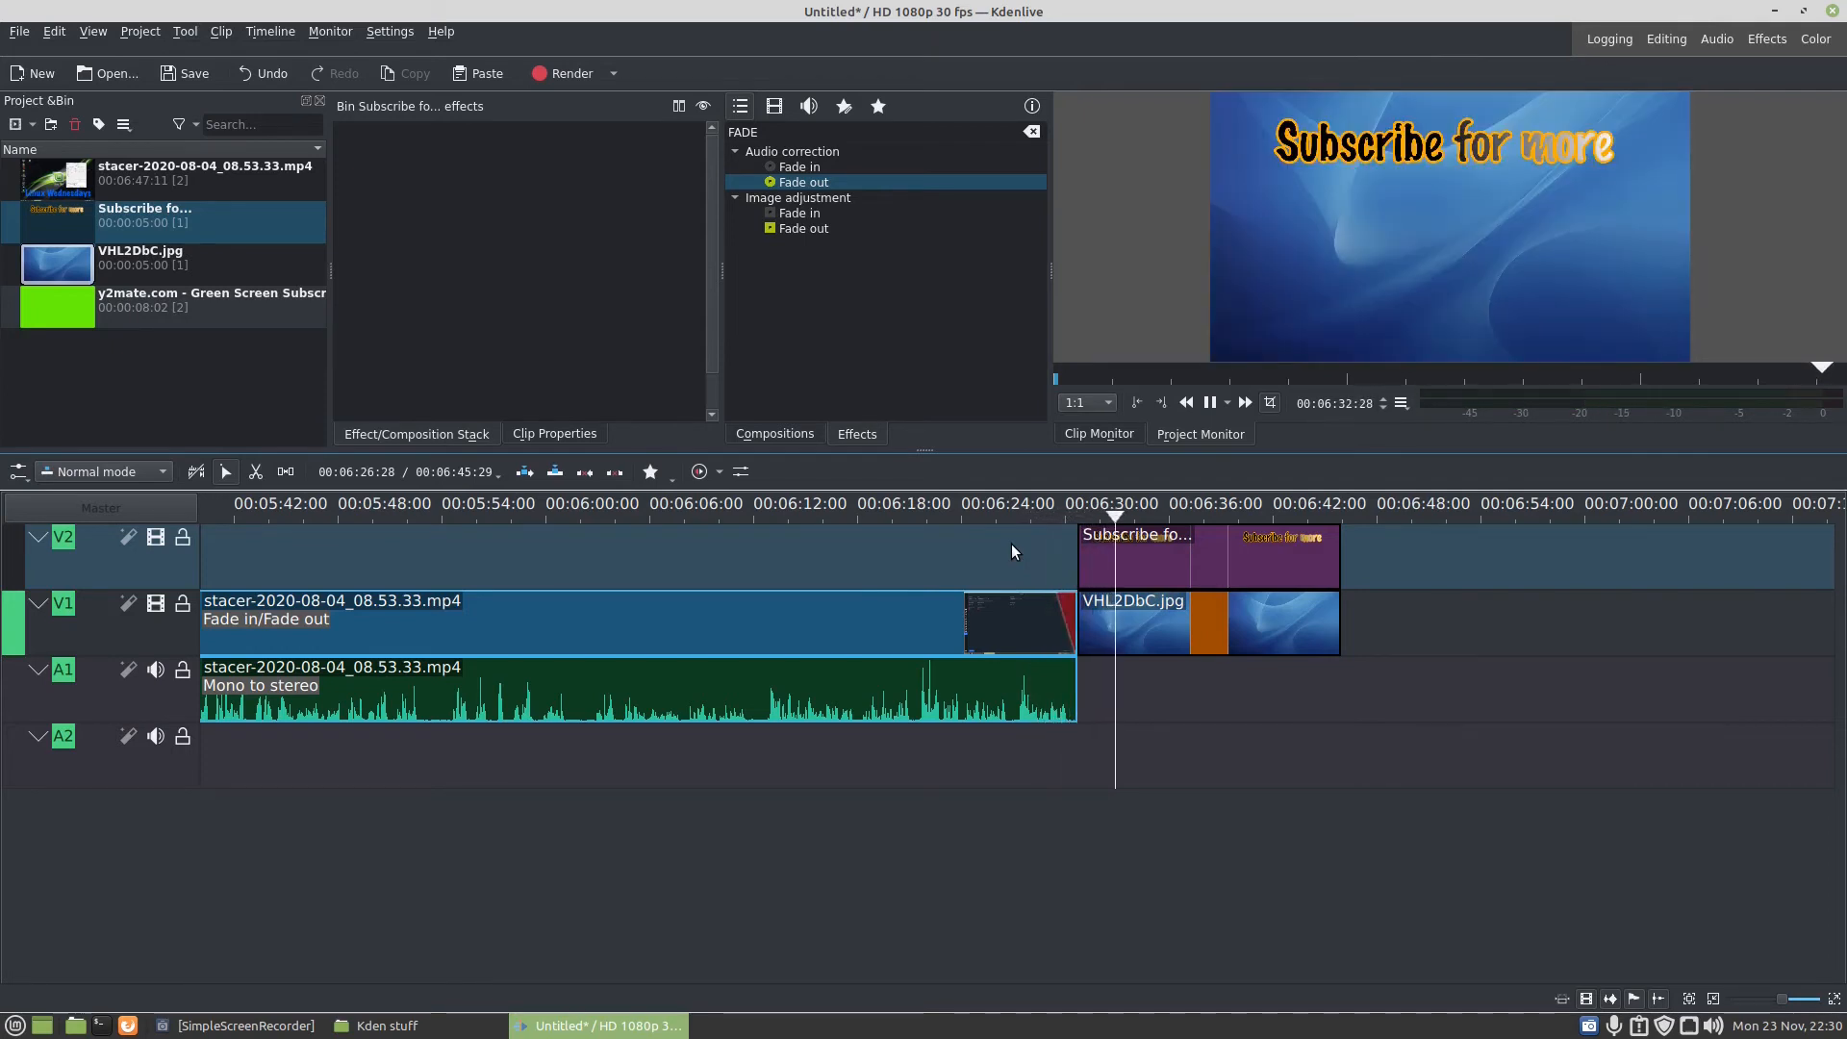
key("space")
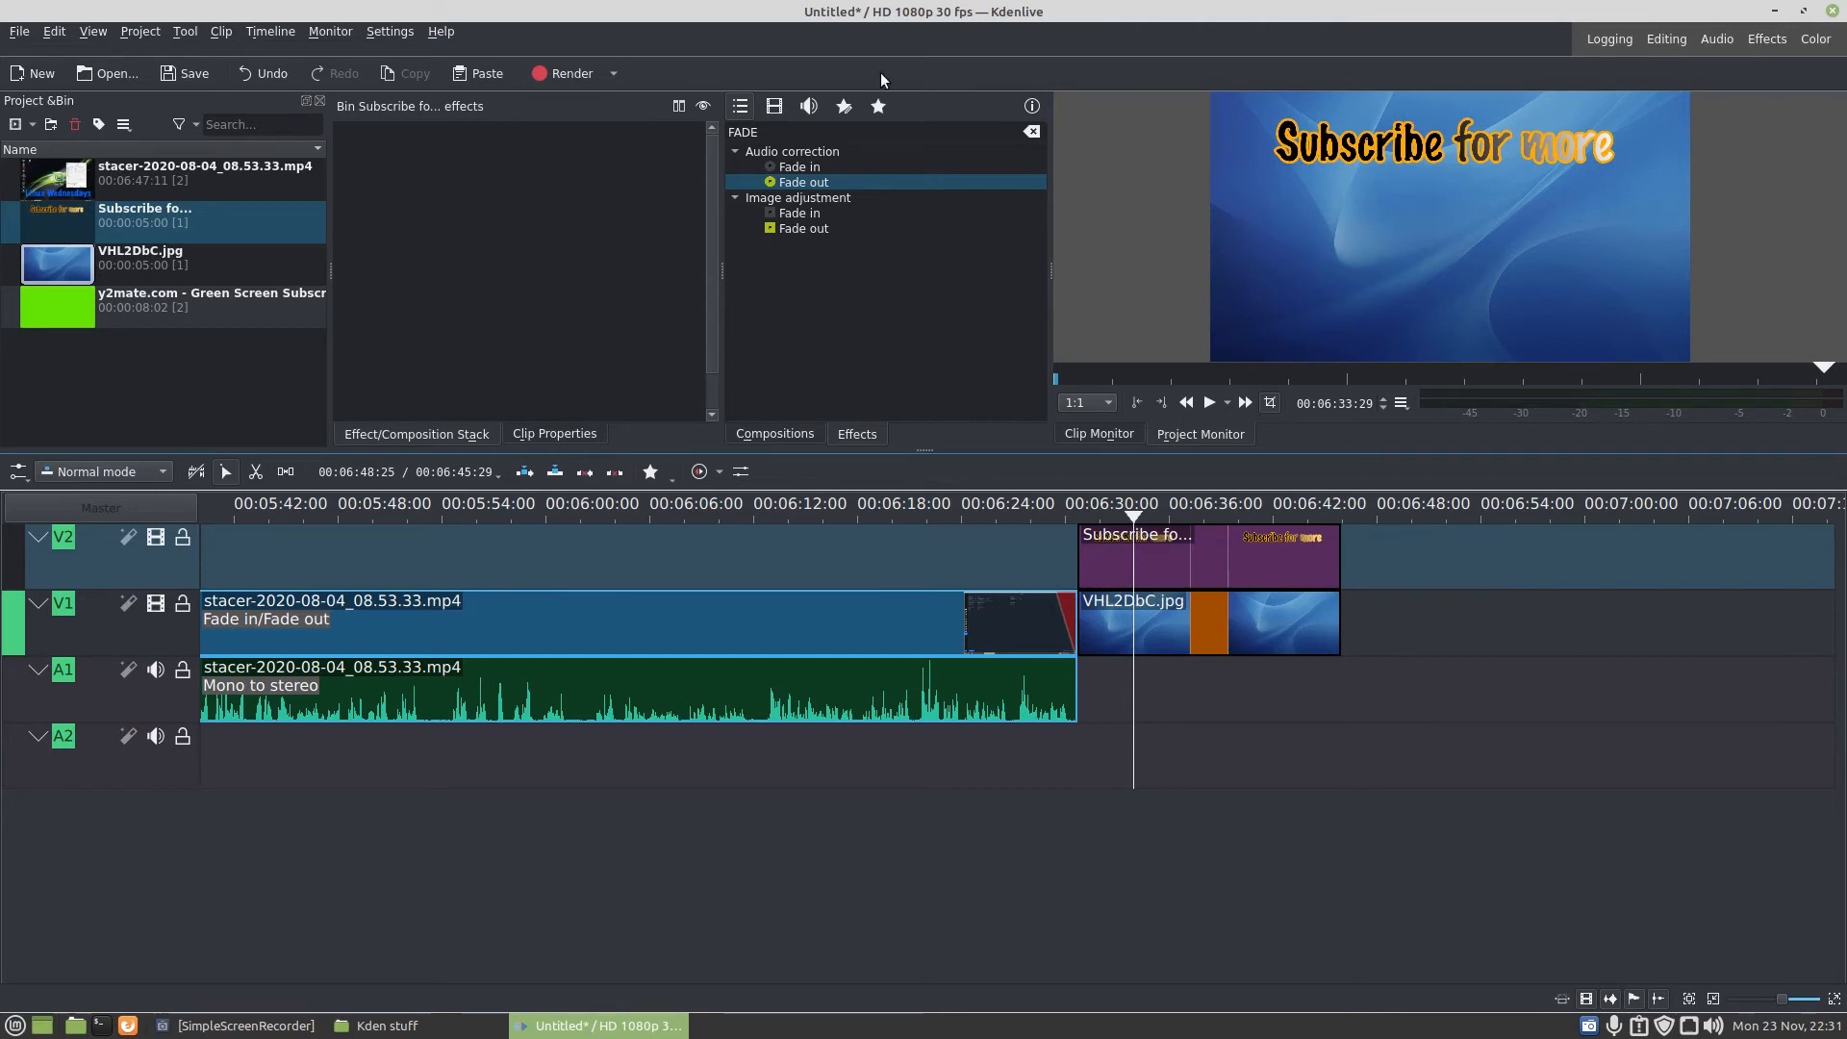
- Open the render settings, choose the generic MP4 (H264/AAC) format, and look through the job queue and scripts
left_click(556, 73)
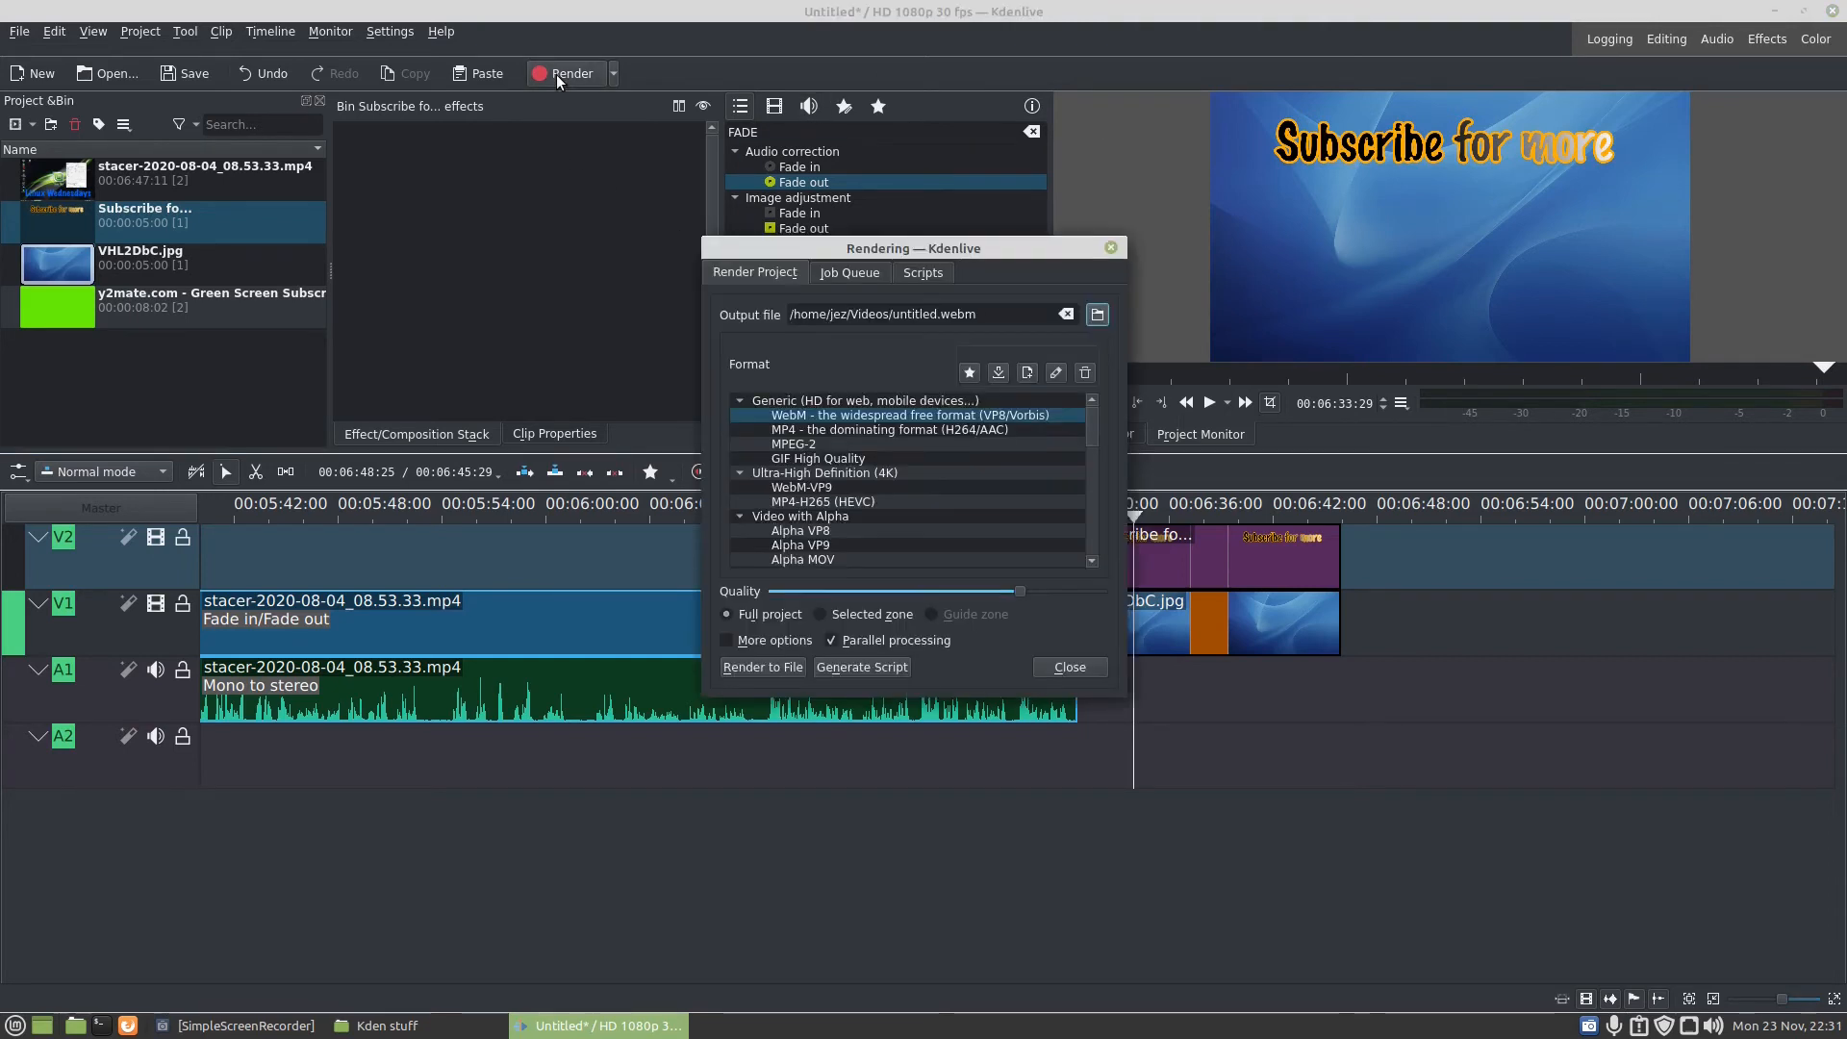
left_click(787, 431)
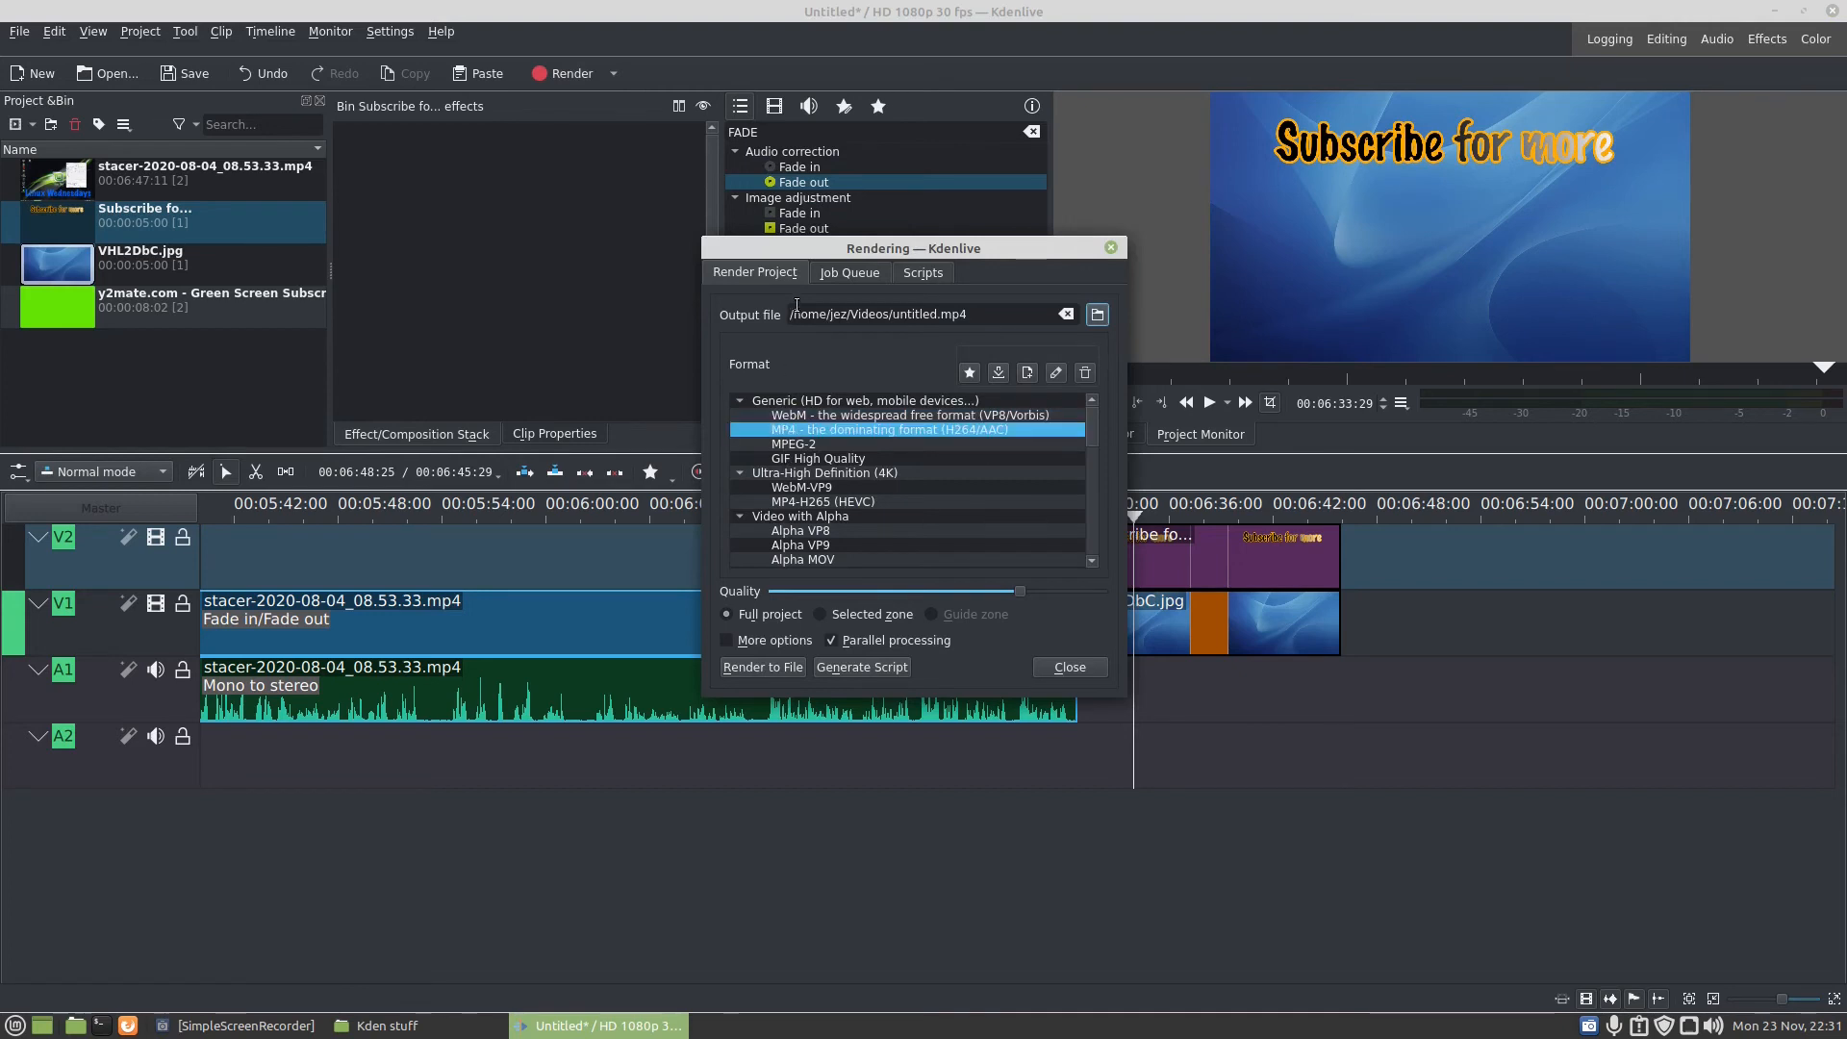
left_click(835, 274)
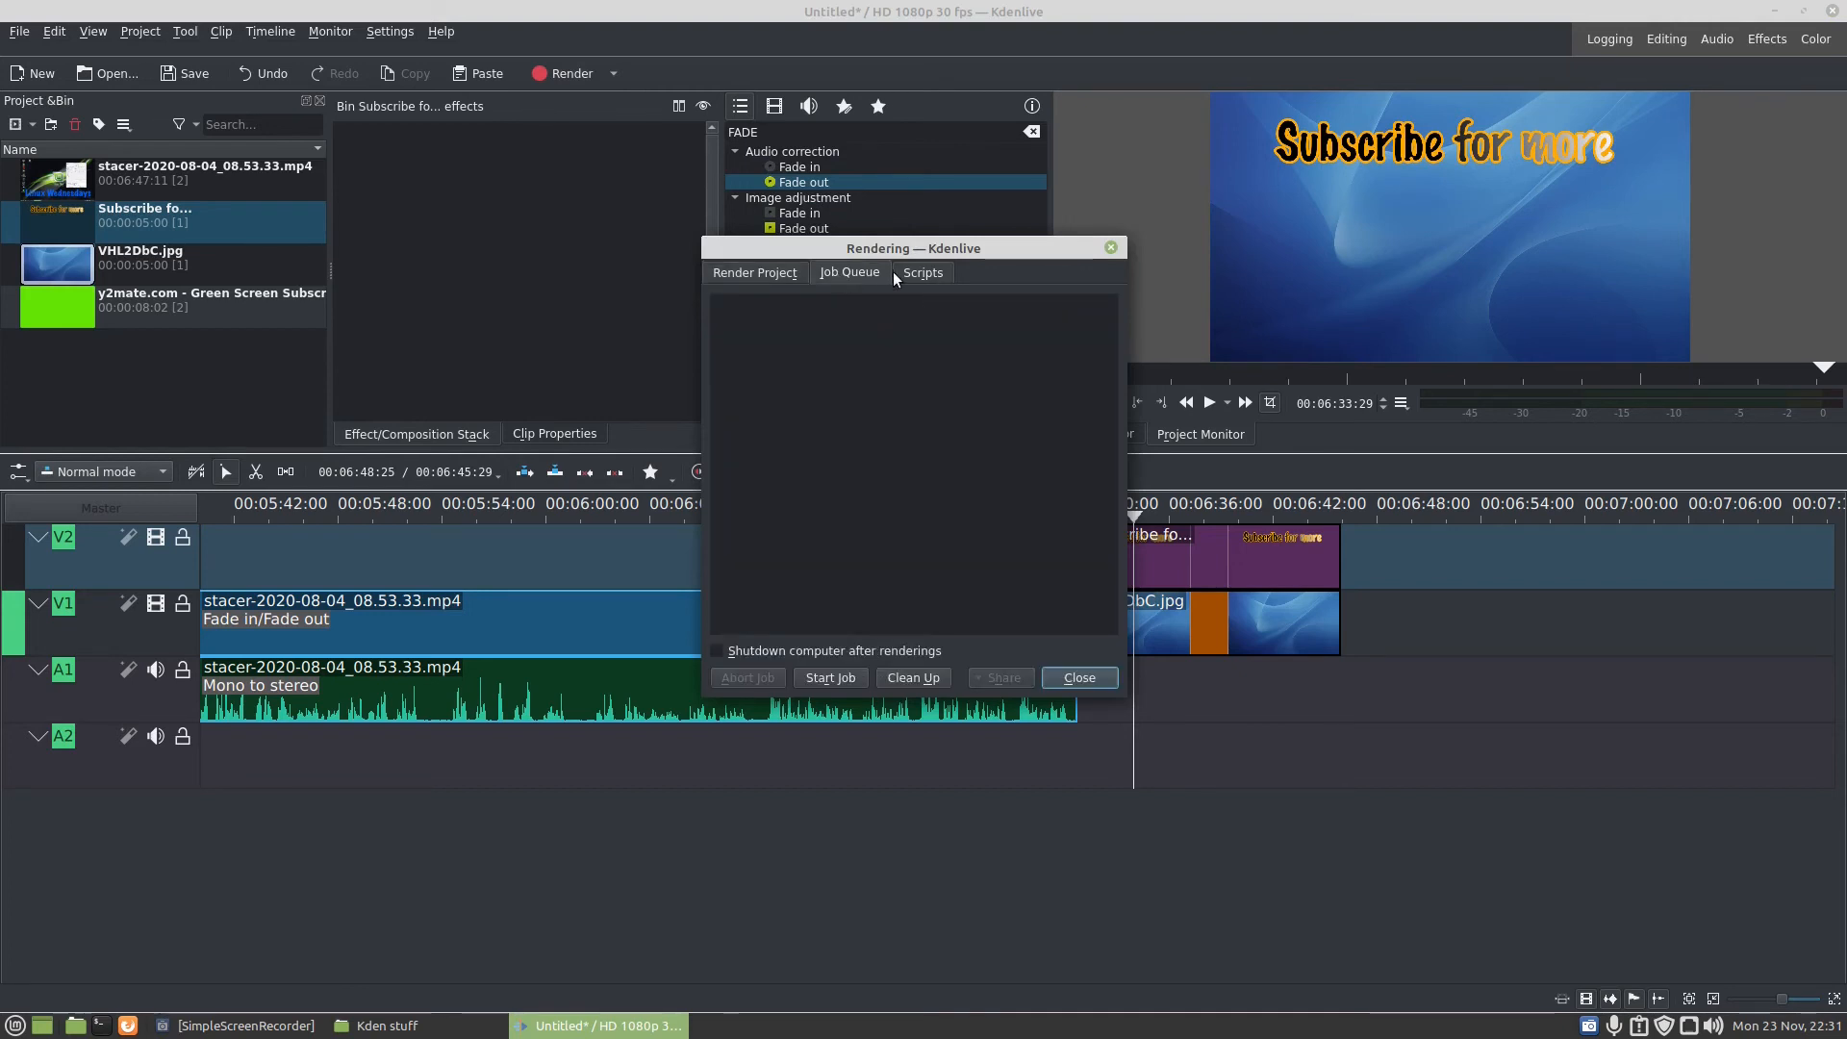
left_click(924, 274)
left_click(770, 273)
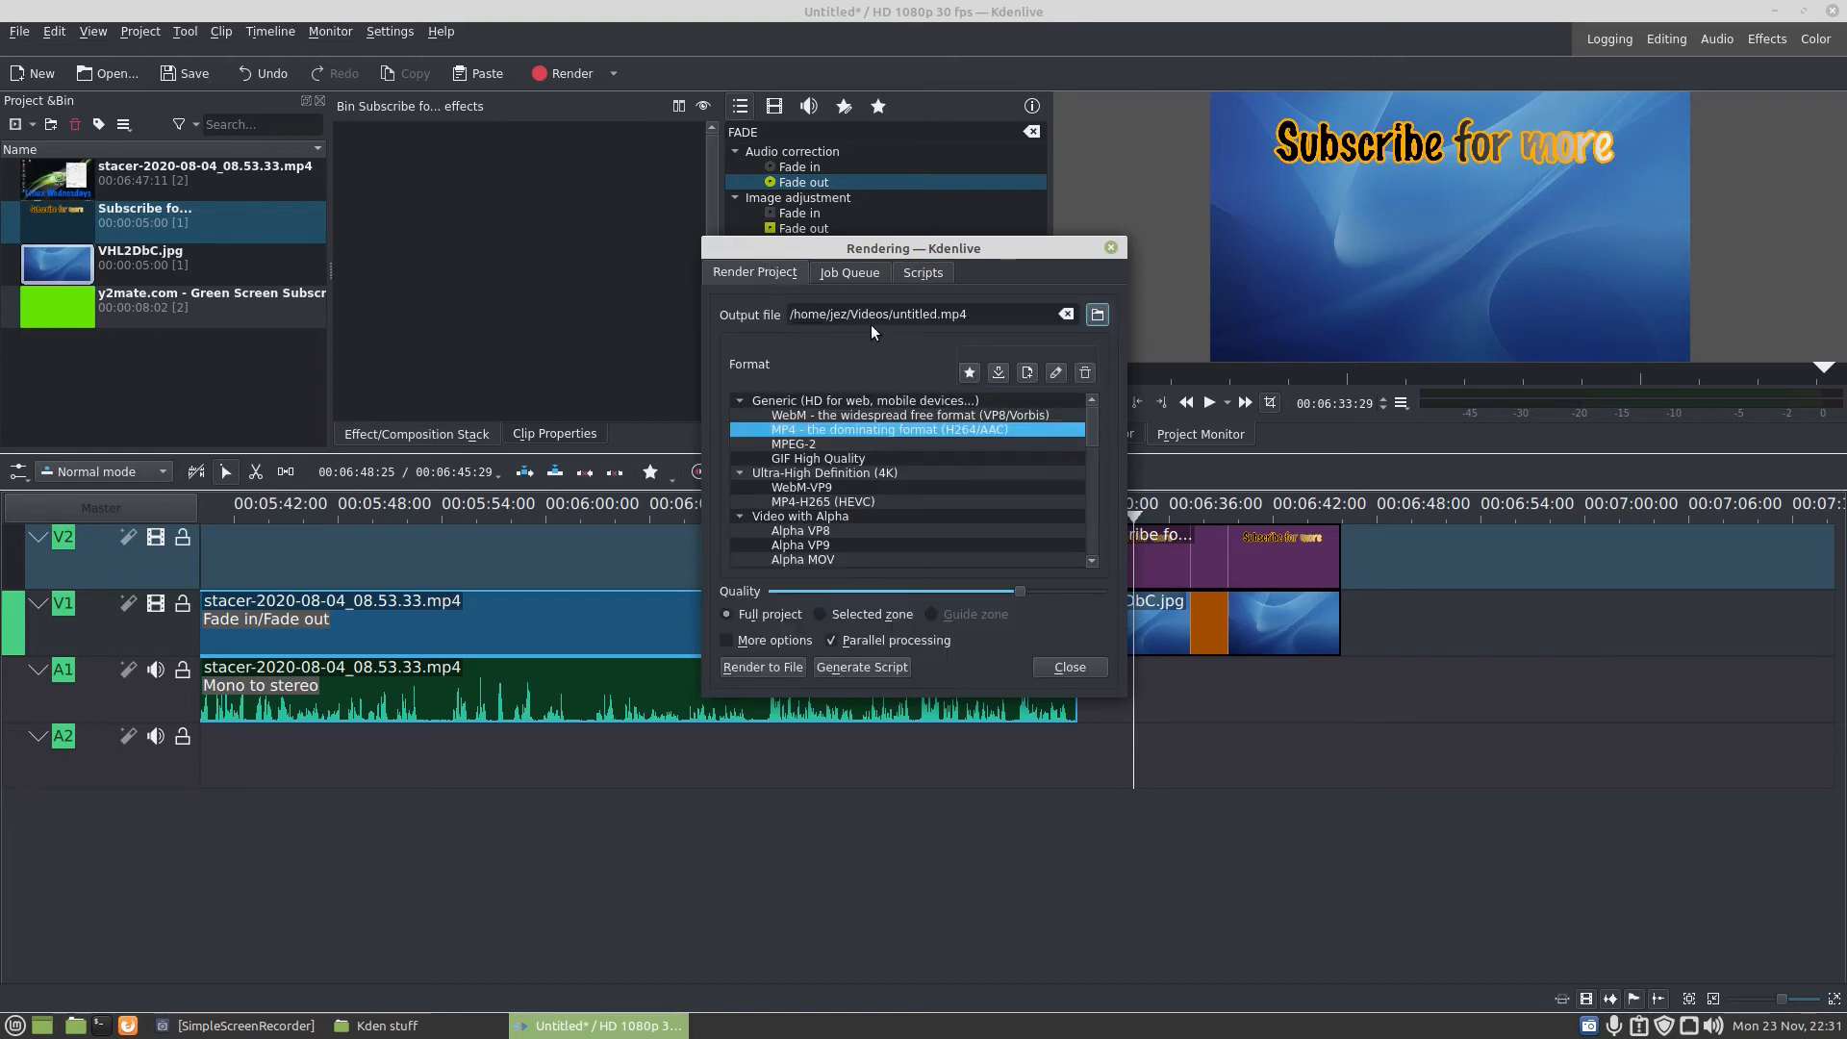
- Rename the render output file to "kdenlive editing.mp4"
left_click(936, 316)
key("BackSpace")
key("BackSpace")
key("BackSpace")
key("BackSpace")
key("BackSpace")
key("BackSpace")
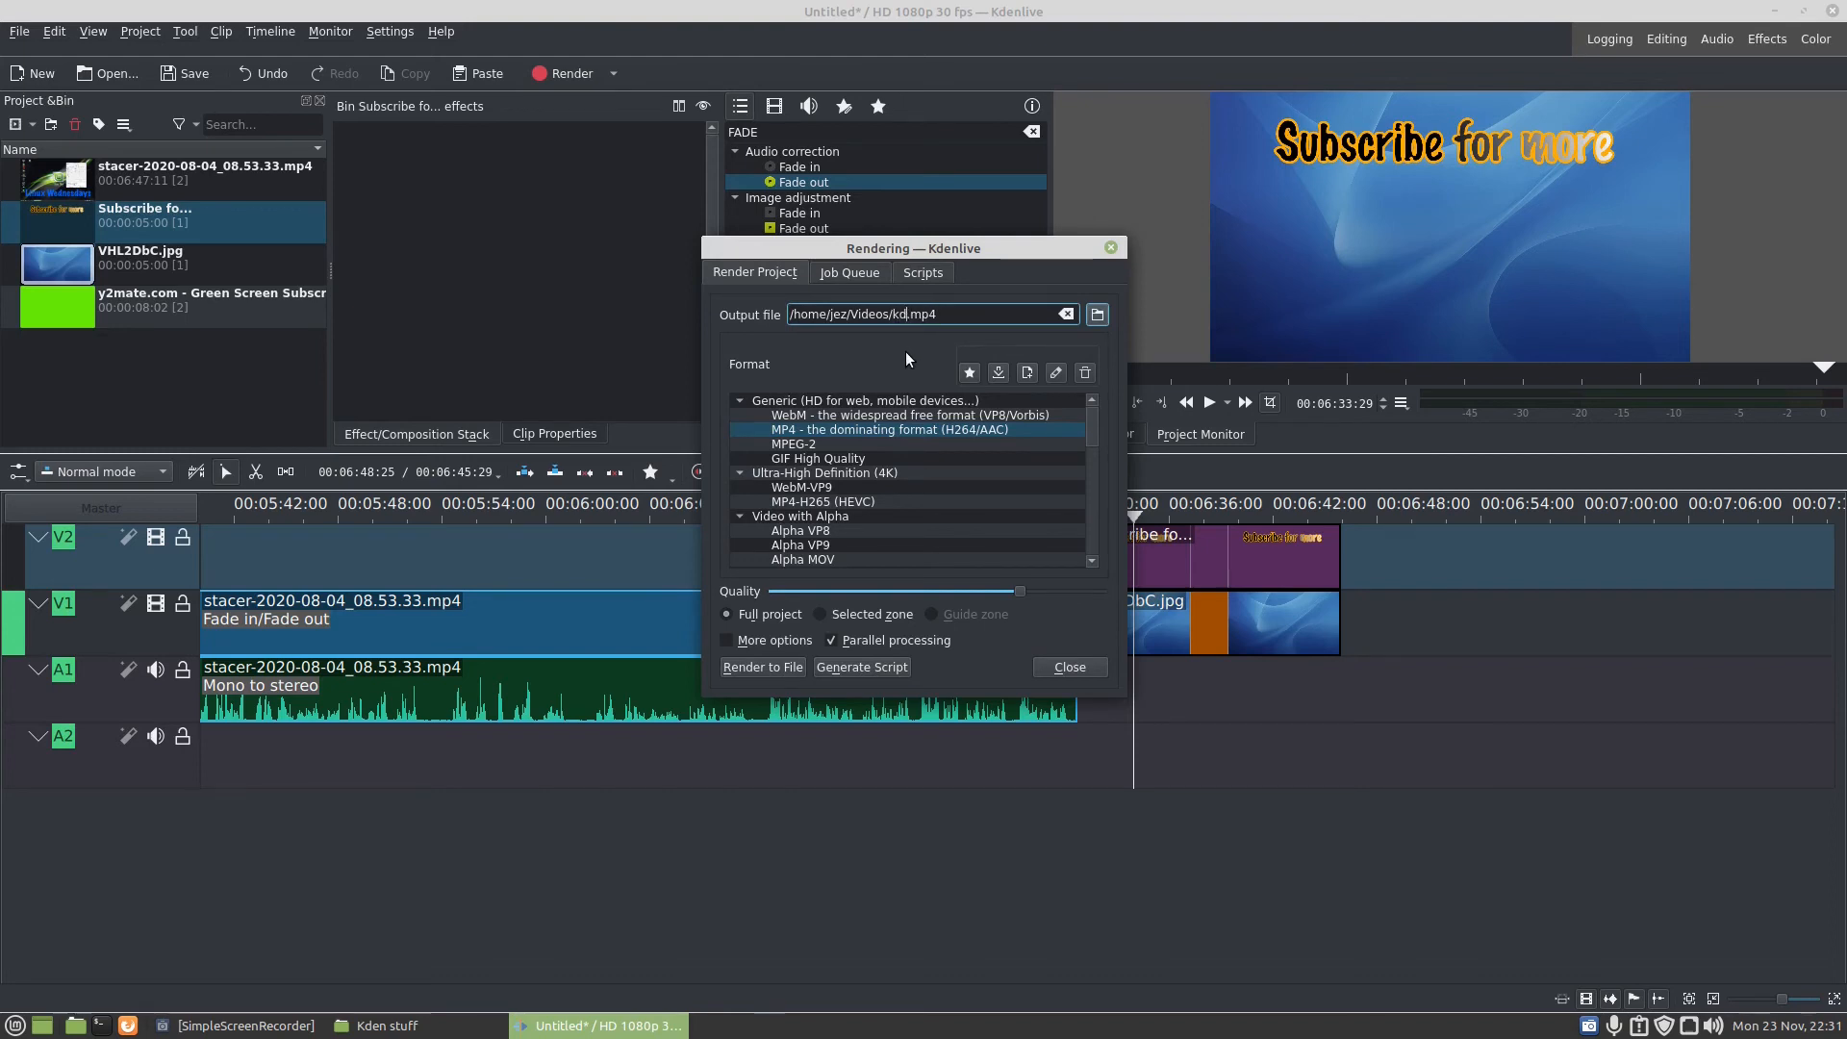
type("kdenlive editing")
- Show the additional render options, adjust the quality slider, and close the render settings without rendering
left_click(731, 638)
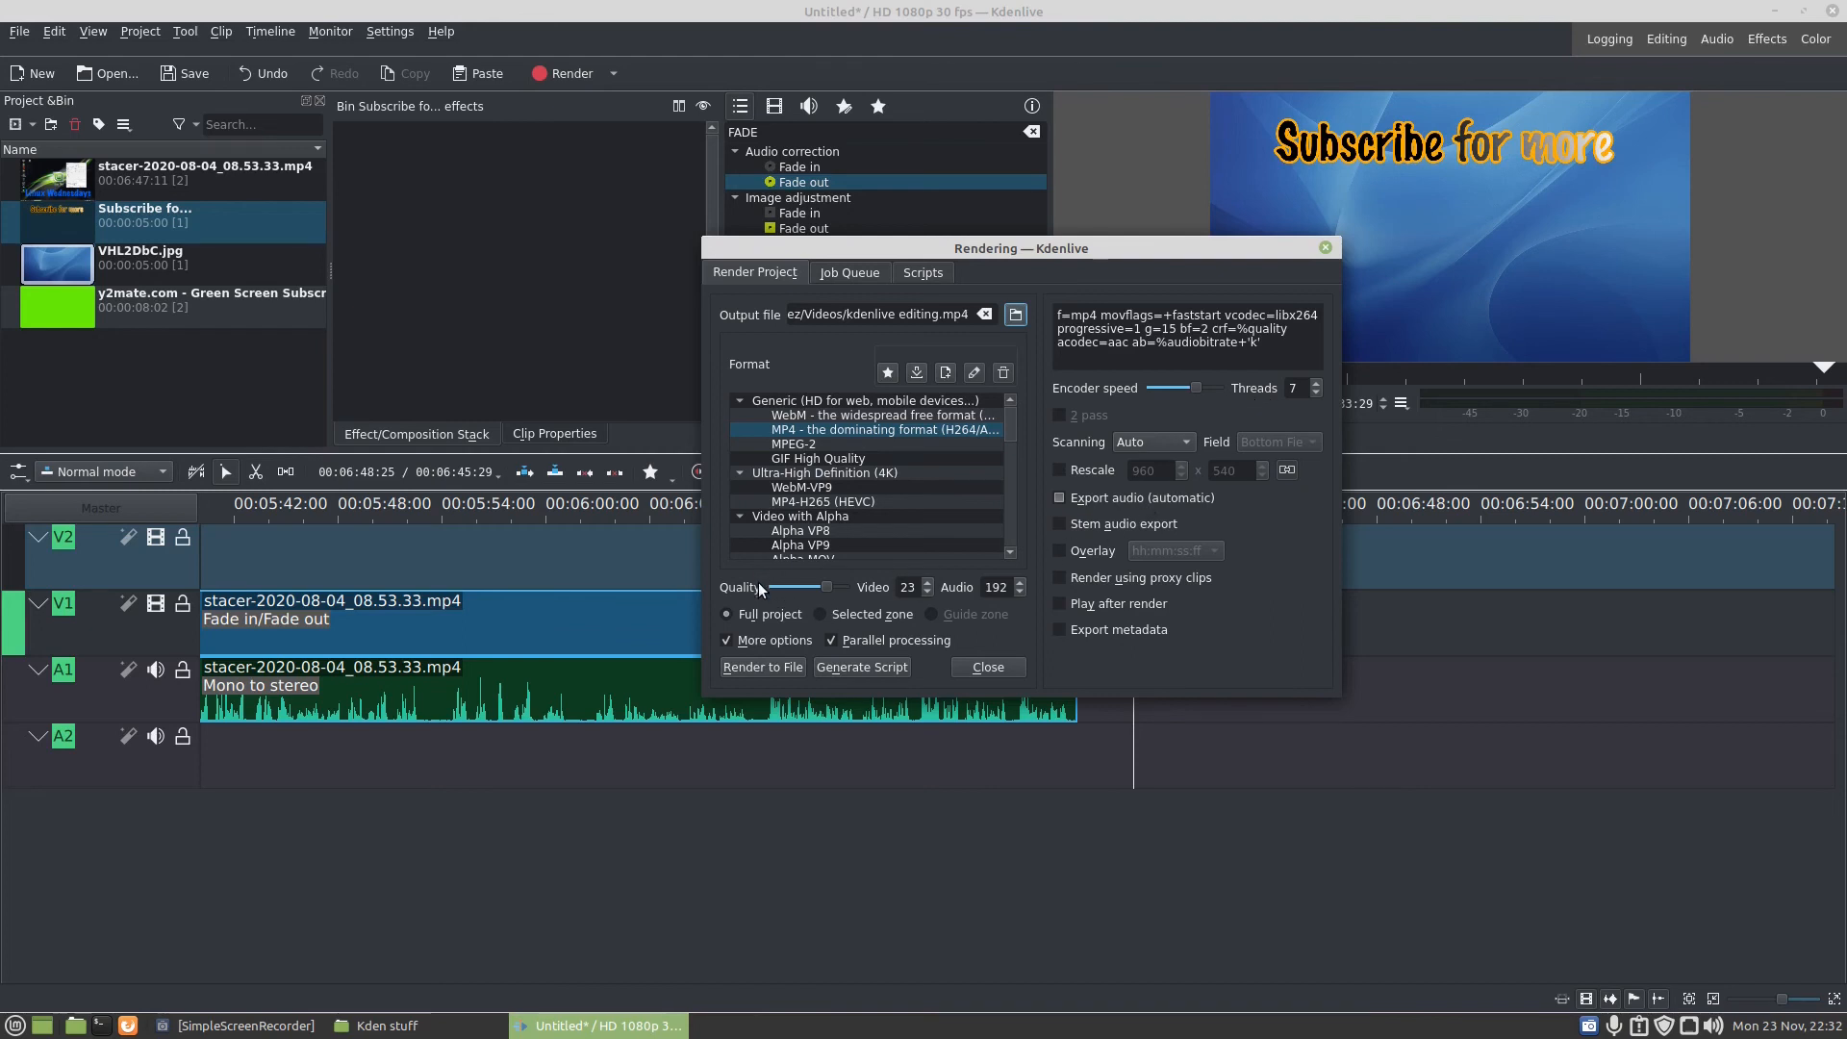
mouse_move(827, 585)
left_mouse_down()
mouse_move(756, 581)
mouse_move(852, 585)
left_mouse_up()
mouse_move(845, 583)
left_mouse_down()
mouse_move(766, 577)
mouse_move(859, 589)
left_mouse_up()
left_click(1326, 248)
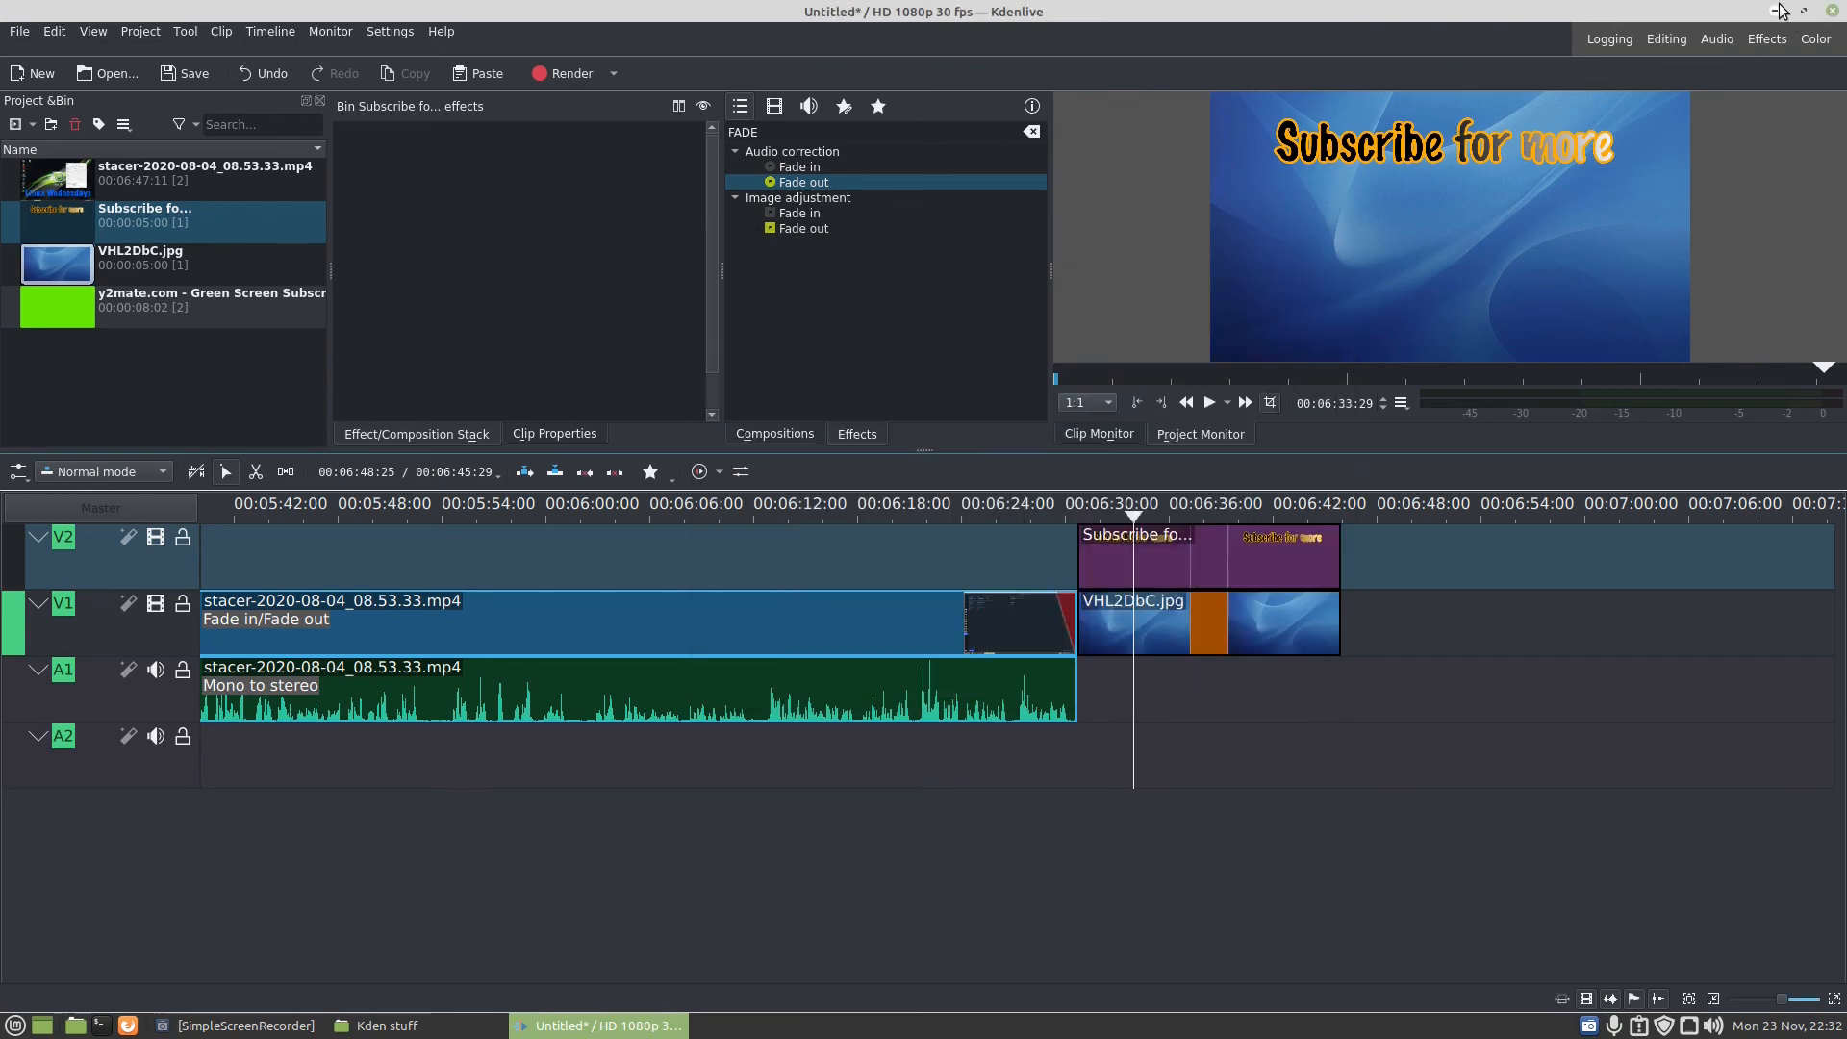